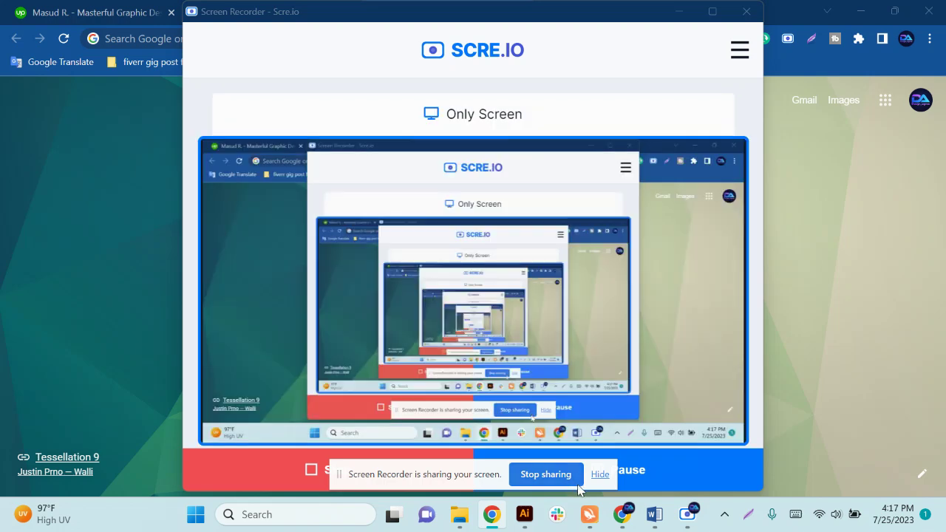
# Hide the Chrome sharing notice, minimize the recorder and bring Word's class module forward.
pyautogui.click(600, 476)
pyautogui.click(679, 11)
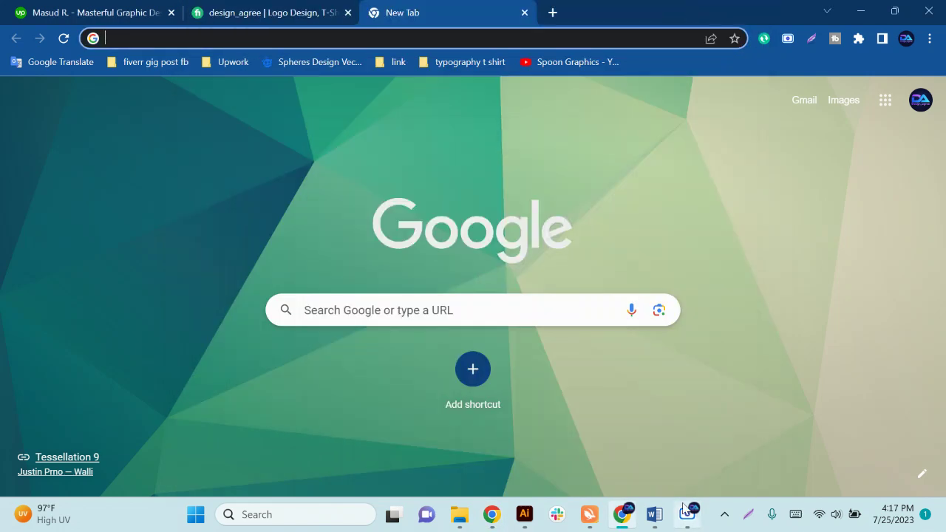
pyautogui.click(655, 515)
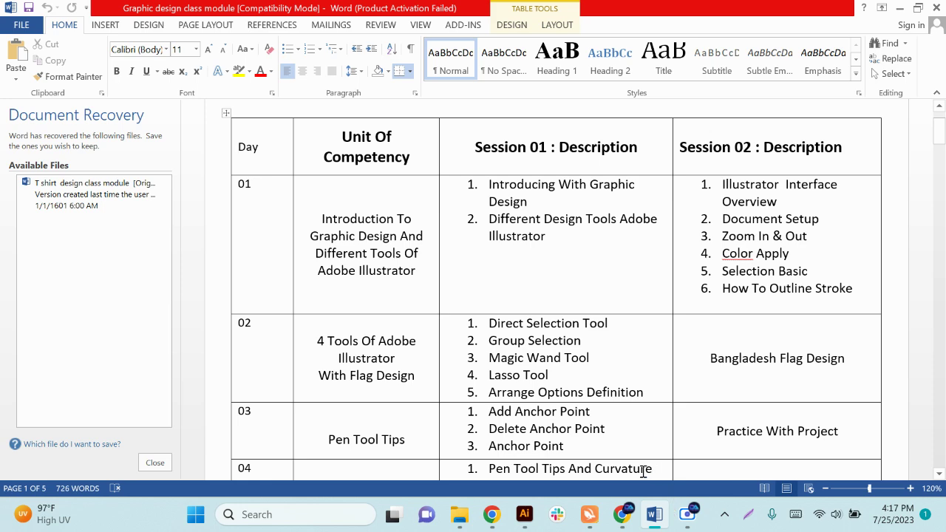
# Highlight Direct Selection, Group Selection, Magic Wand and Lasso in Day 02, then switch to Illustrator.
pyautogui.scroll(-1, 547, 442)
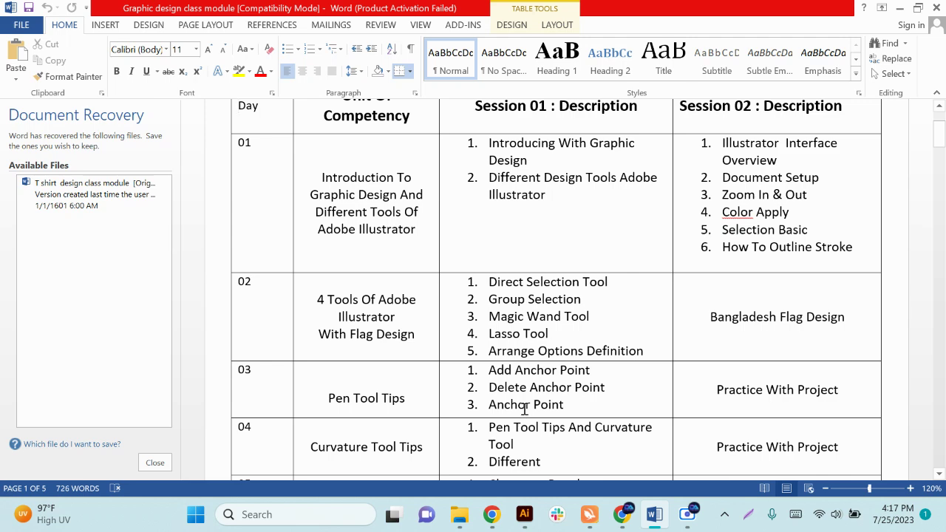
pyautogui.scroll(-1, 493, 361)
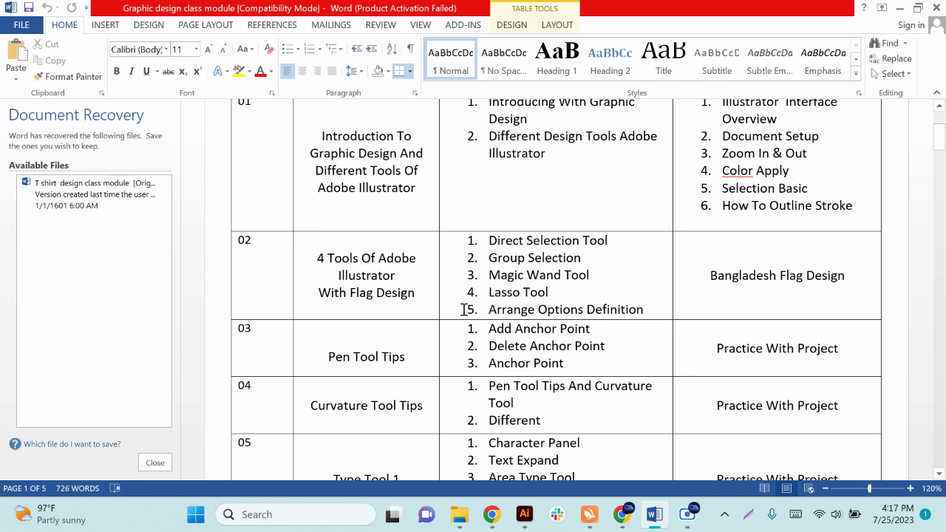
pyautogui.scroll(-1, 464, 309)
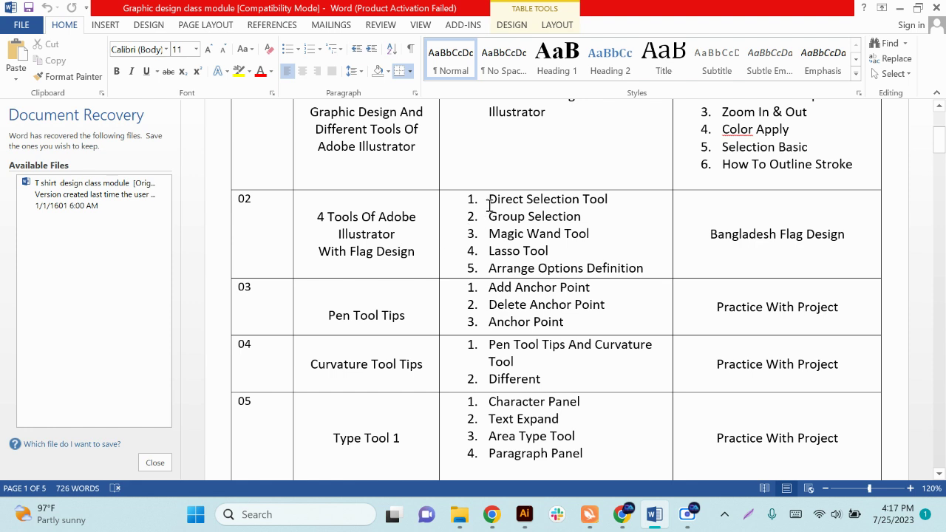
pyautogui.moveTo(490, 201); pyautogui.dragTo(597, 198)
pyautogui.moveTo(488, 216); pyautogui.dragTo(589, 217)
pyautogui.click(480, 235)
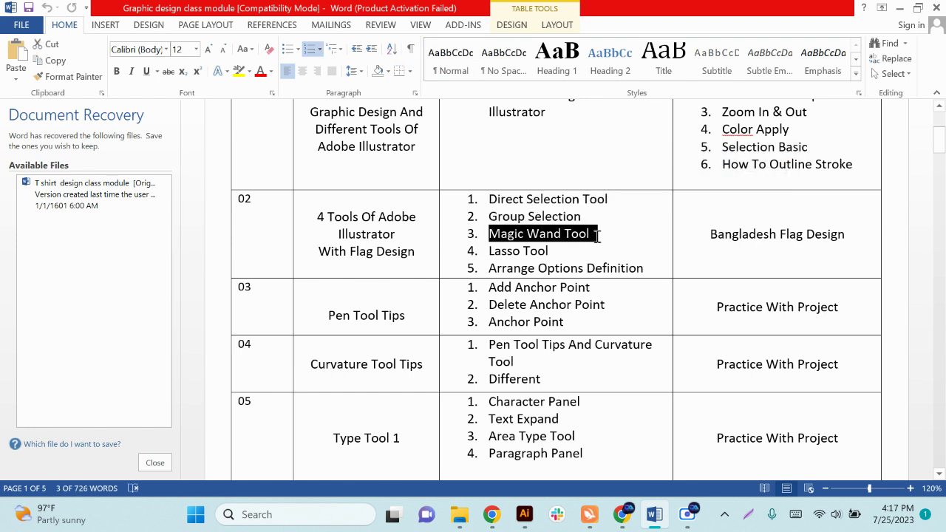
pyautogui.moveTo(492, 253); pyautogui.dragTo(556, 251)
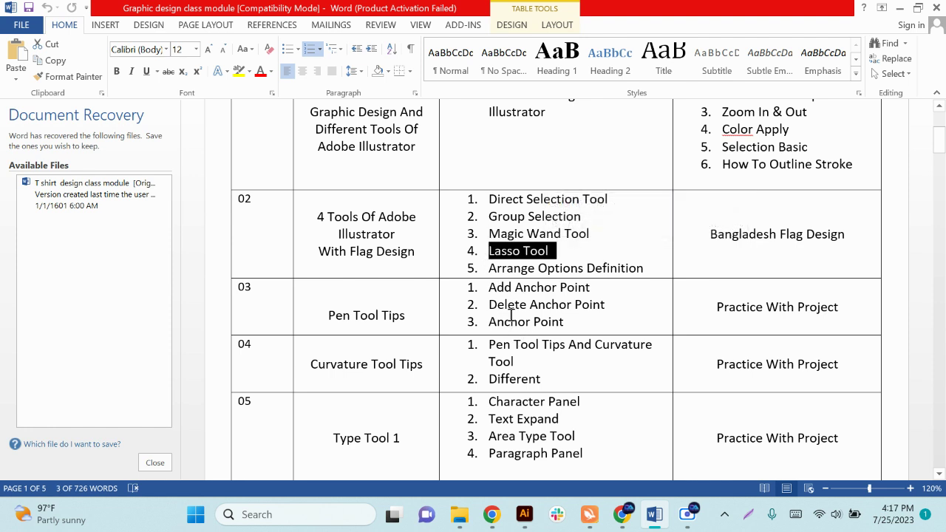
pyautogui.click(491, 201)
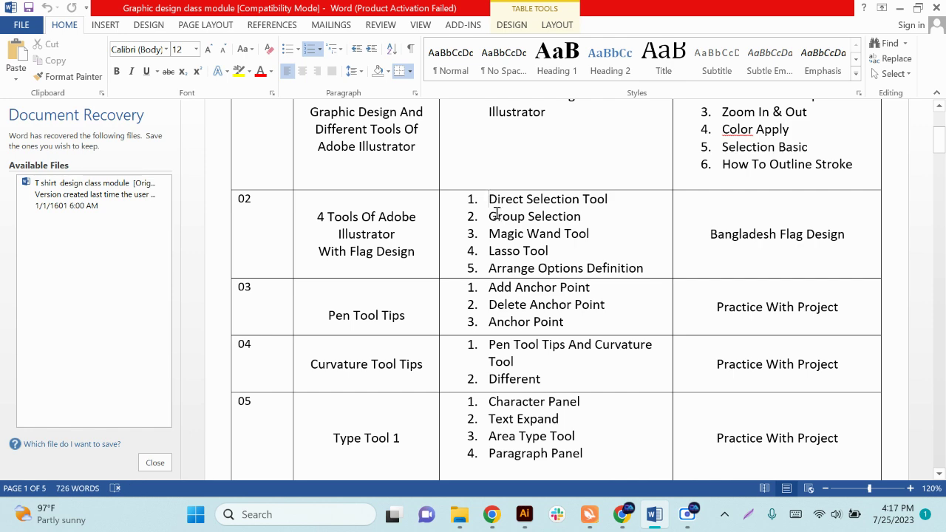
pyautogui.click(528, 514)
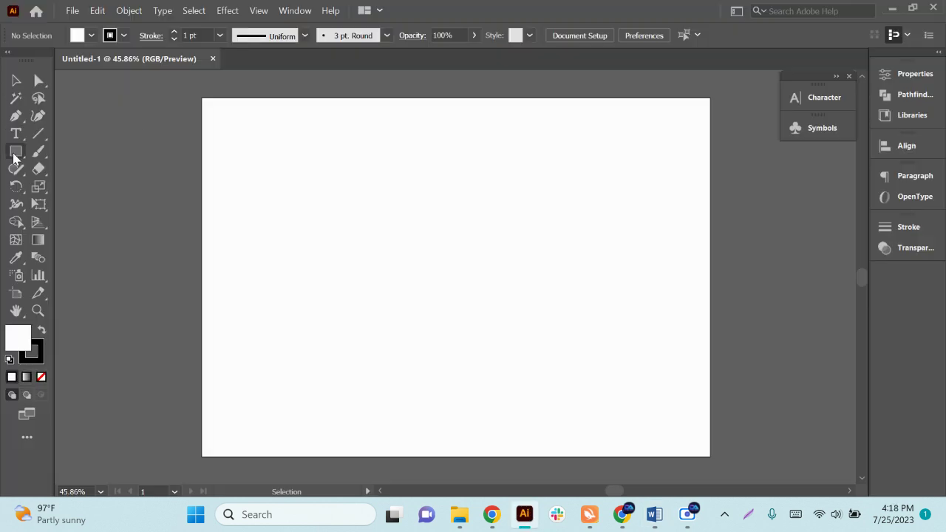
# Draw a circle with the Ellipse tool, filled red with no stroke.
pyautogui.click(16, 151)
pyautogui.click(63, 188)
pyautogui.moveTo(383, 209); pyautogui.dragTo(504, 329)
pyautogui.click(91, 35)
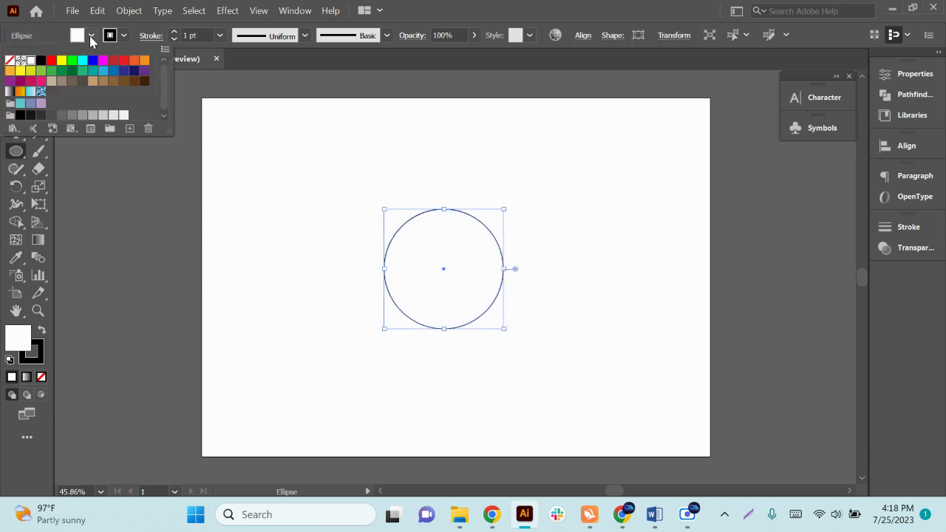
pyautogui.click(51, 60)
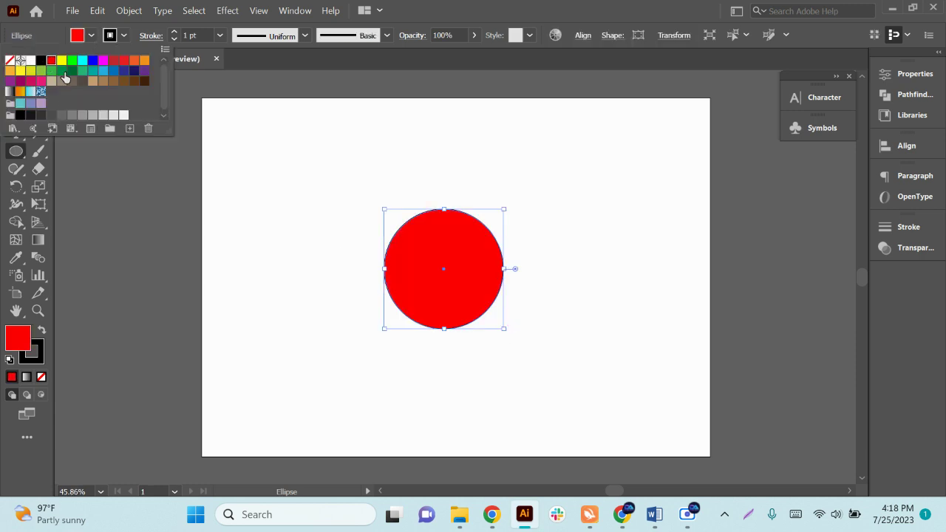
pyautogui.click(124, 35)
pyautogui.click(10, 60)
pyautogui.press('Escape')
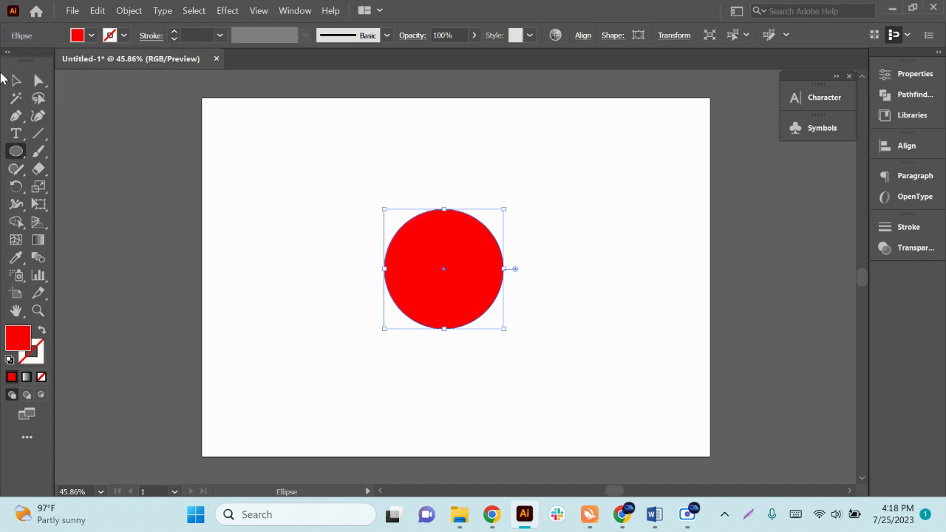
# Zoom to 100%, refill the circle yellow using Direct Selection, then return to Word.
pyautogui.press('v')
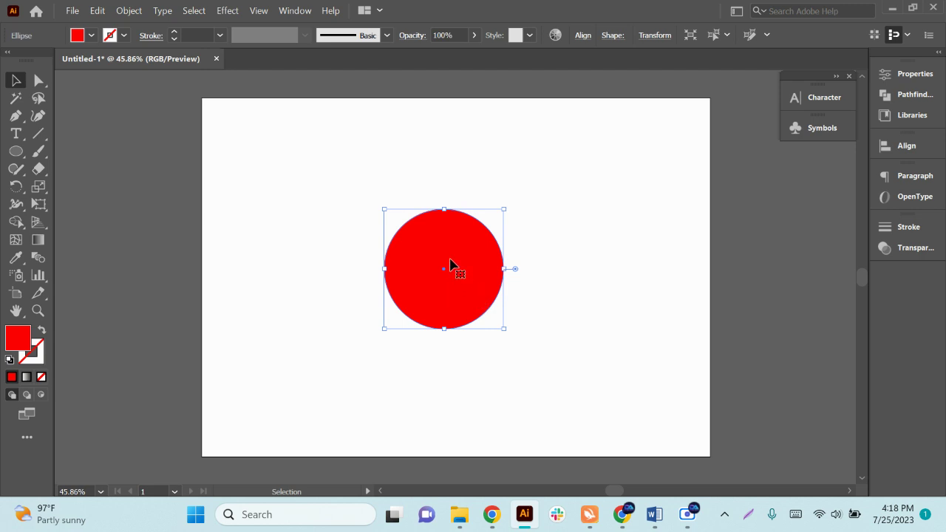
pyautogui.hotkey('ctrl', '1')
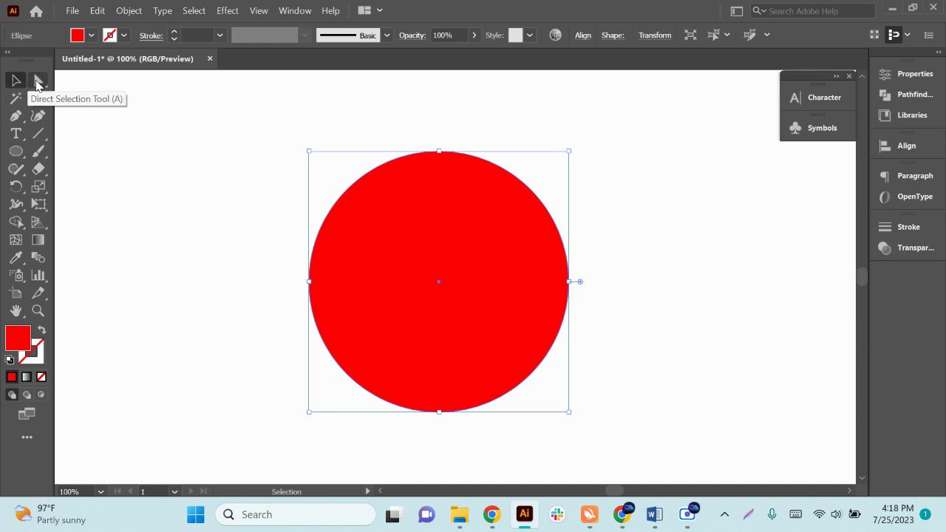
pyautogui.click(39, 81)
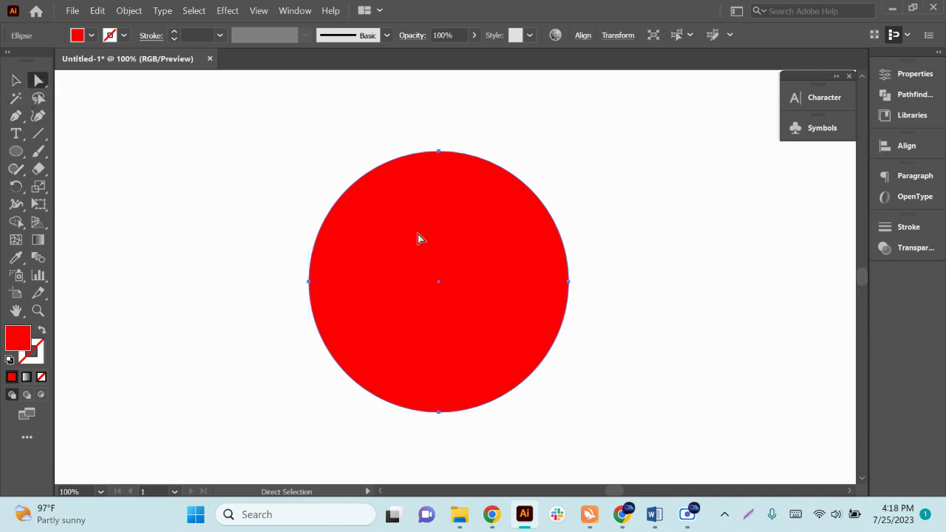
pyautogui.moveTo(418, 239); pyautogui.dragTo(432, 254)
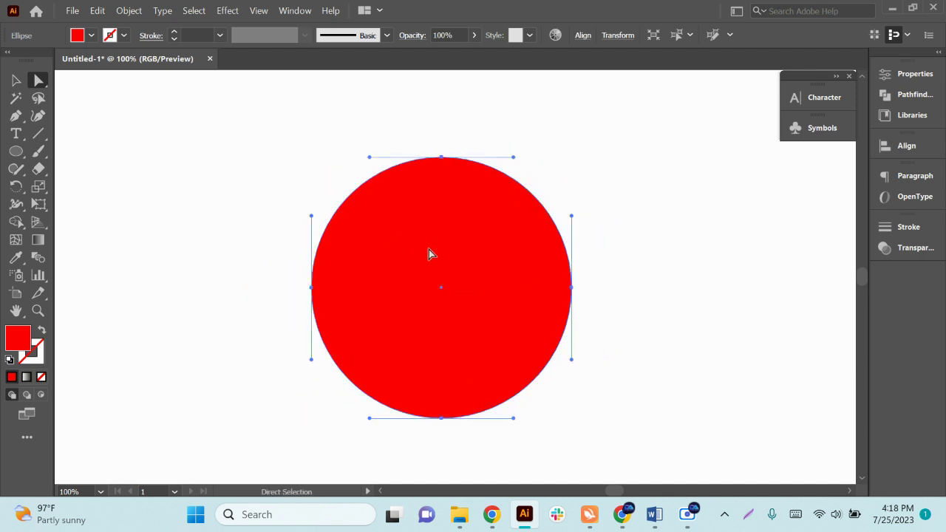
pyautogui.click(91, 35)
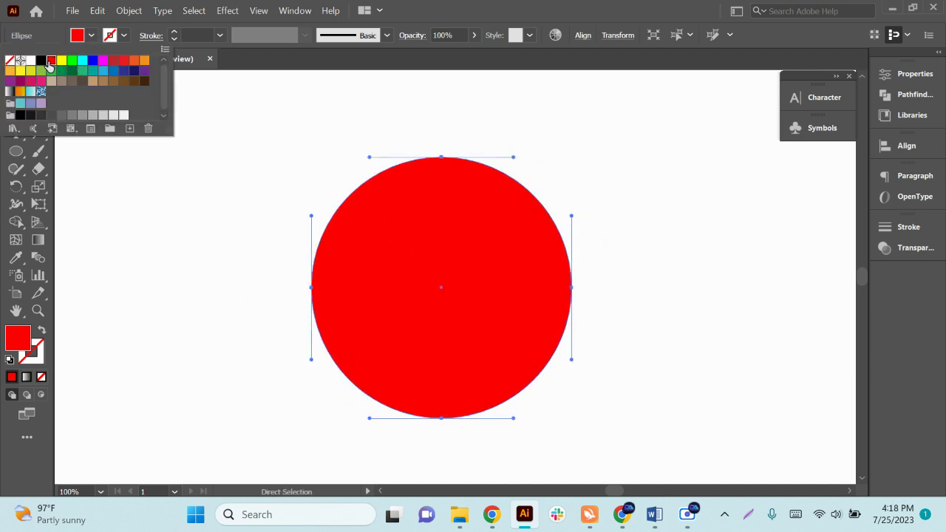
pyautogui.click(61, 60)
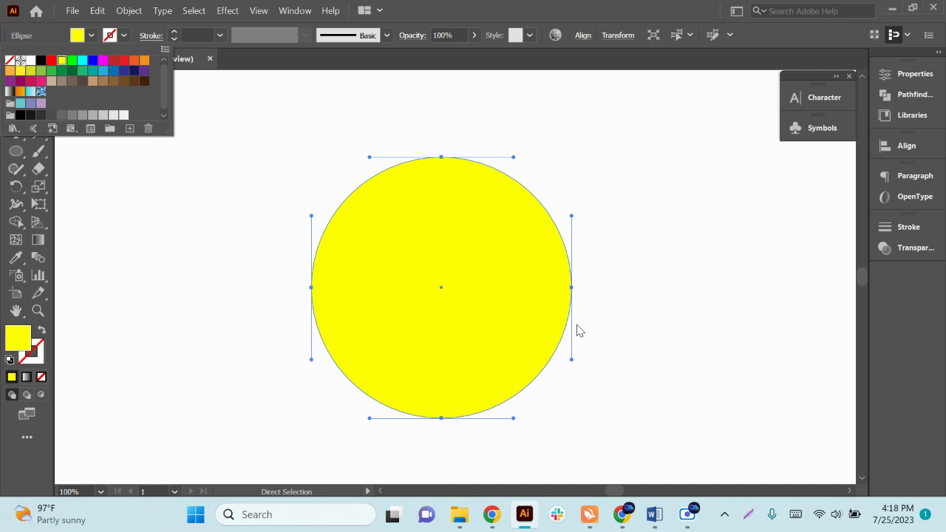
pyautogui.click(654, 514)
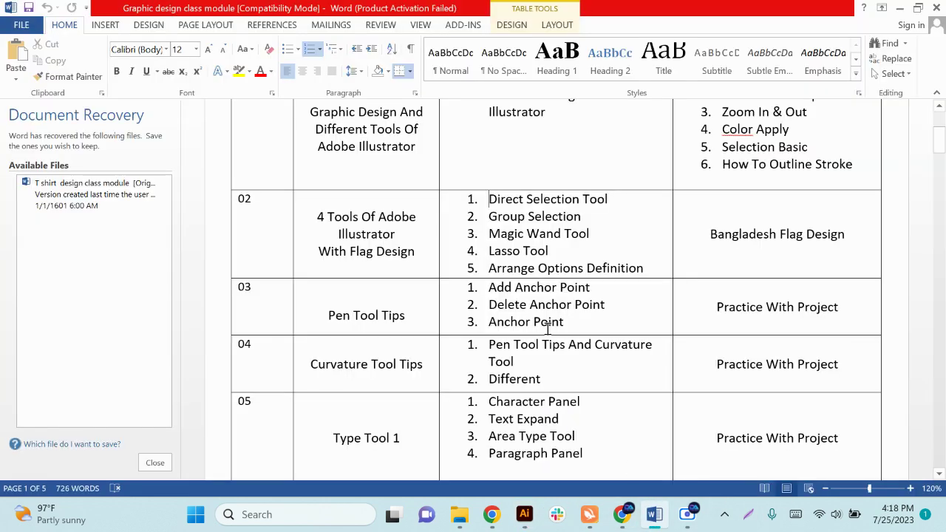
# Highlight Group Selection and Magic Wand Tool in the Day 02 row, then minimize Word.
pyautogui.moveTo(488, 216); pyautogui.dragTo(586, 216)
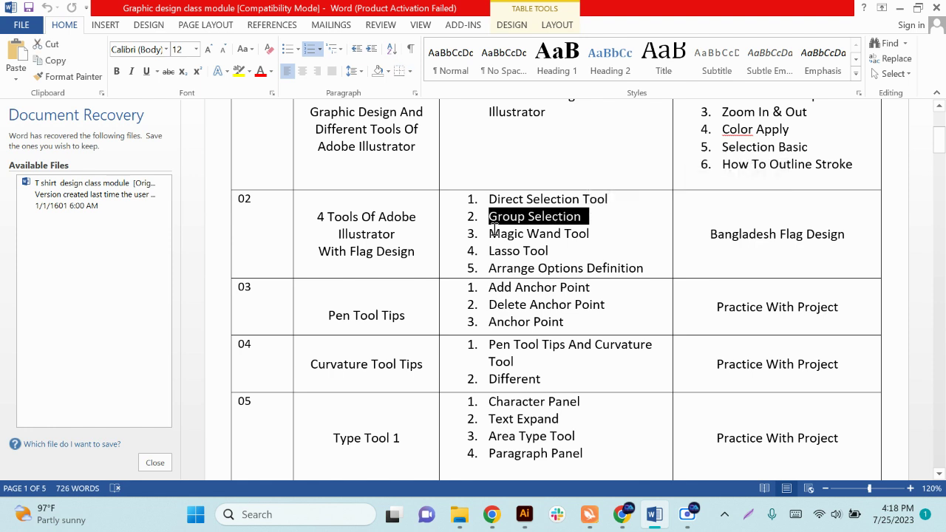
pyautogui.moveTo(488, 233); pyautogui.dragTo(582, 233)
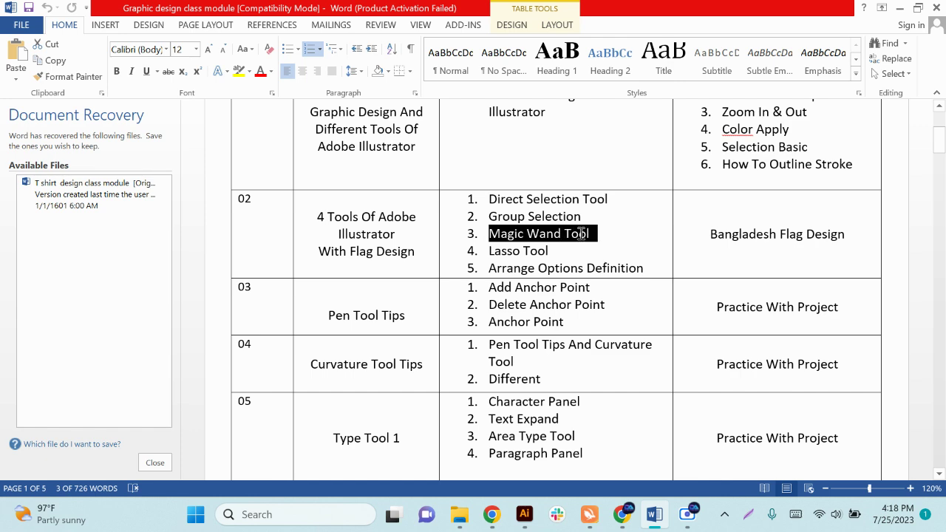
pyautogui.click(901, 8)
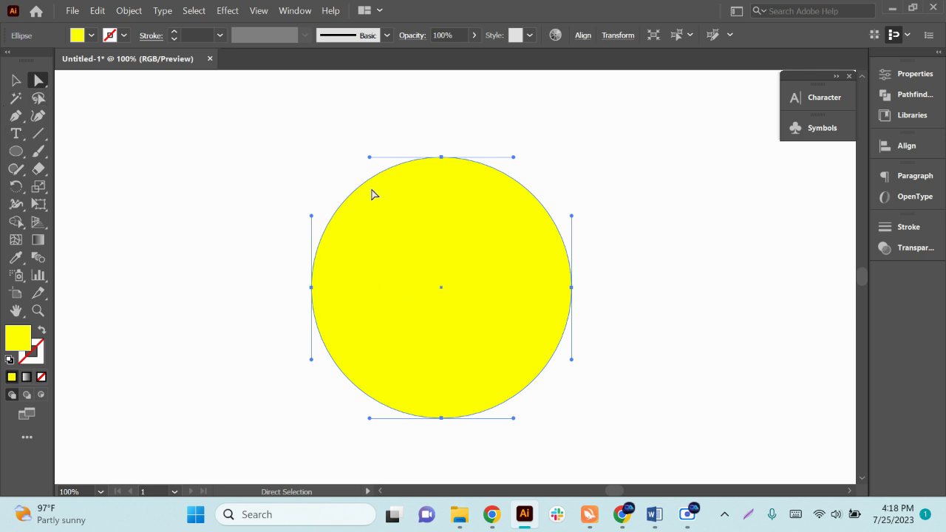
# Drag the circle's top anchor down to form a crescent bowl.
pyautogui.click(441, 156)
pyautogui.click(442, 157)
pyautogui.moveTo(441, 157); pyautogui.dragTo(437, 311)
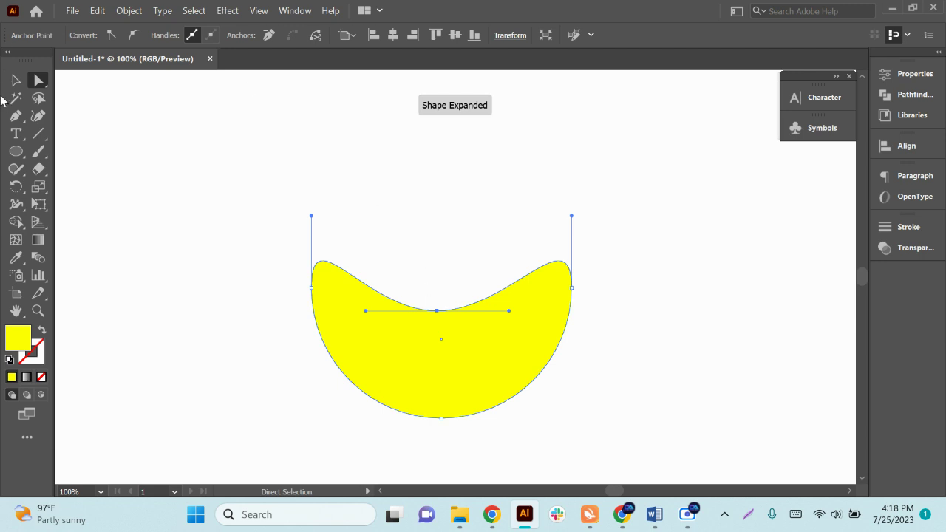
# Move the crescent up-left and fill it dark red.
pyautogui.click(16, 80)
pyautogui.moveTo(526, 350); pyautogui.dragTo(457, 319)
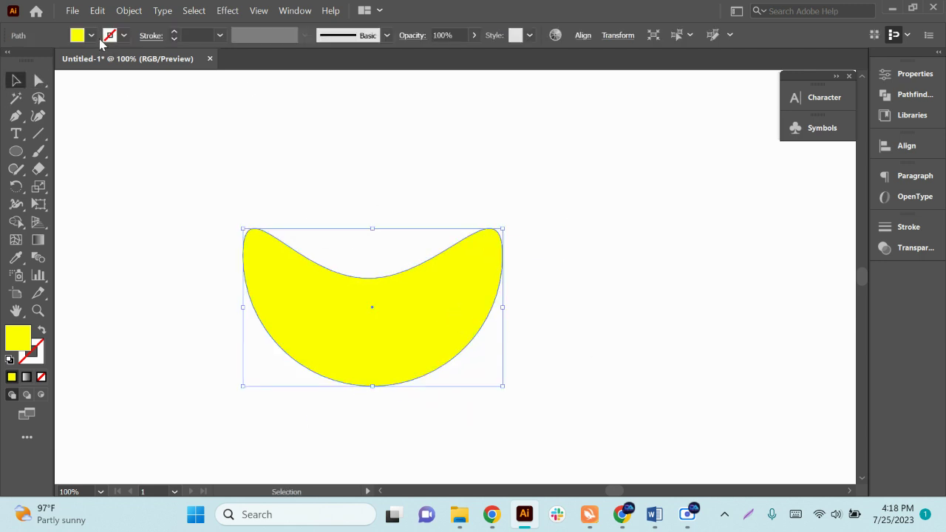
pyautogui.click(91, 34)
pyautogui.click(113, 60)
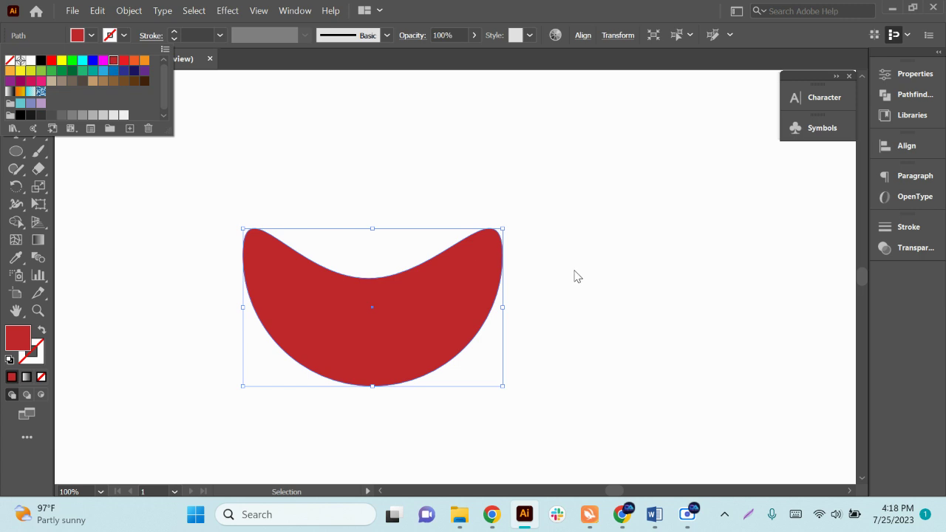
pyautogui.click(520, 212)
pyautogui.click(38, 80)
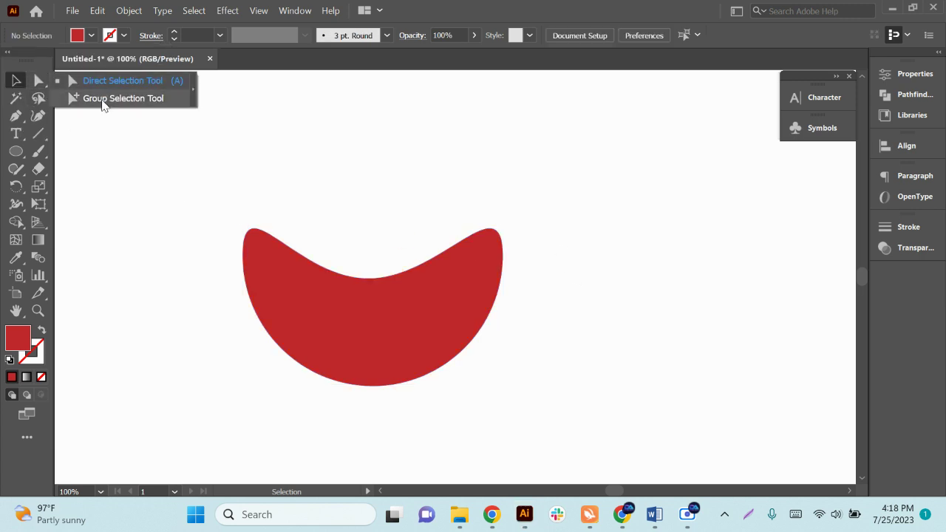
pyautogui.click(146, 177)
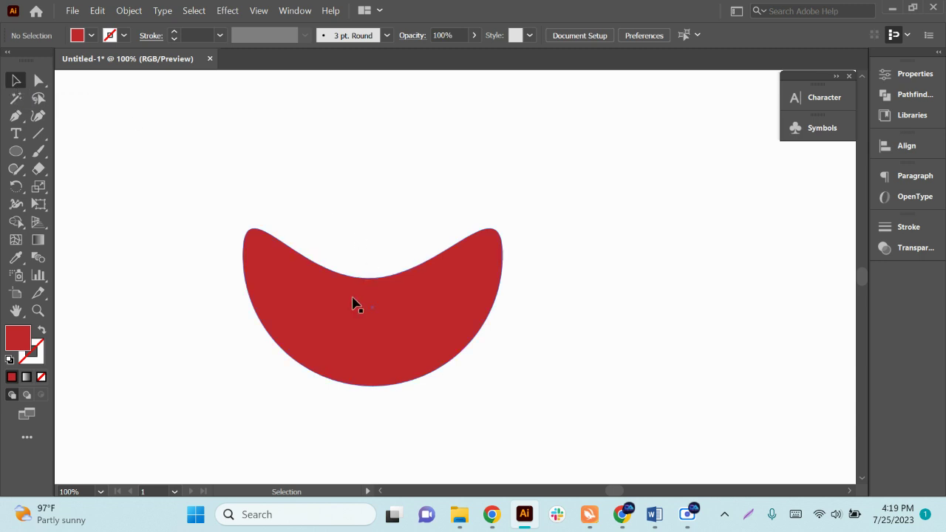
# Arrange copies of the red crescent into a two-by-two grid.
pyautogui.moveTo(352, 301); pyautogui.dragTo(249, 237)
pyautogui.scroll(-1, 247, 256)
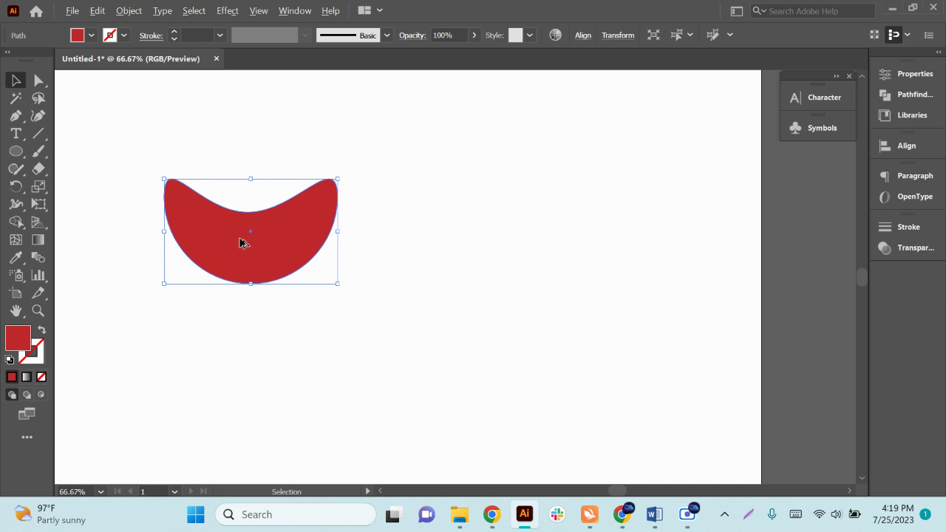
pyautogui.moveTo(243, 245); pyautogui.dragTo(477, 361)
pyautogui.moveTo(476, 361); pyautogui.dragTo(283, 362)
pyautogui.scroll(-1, 211, 249)
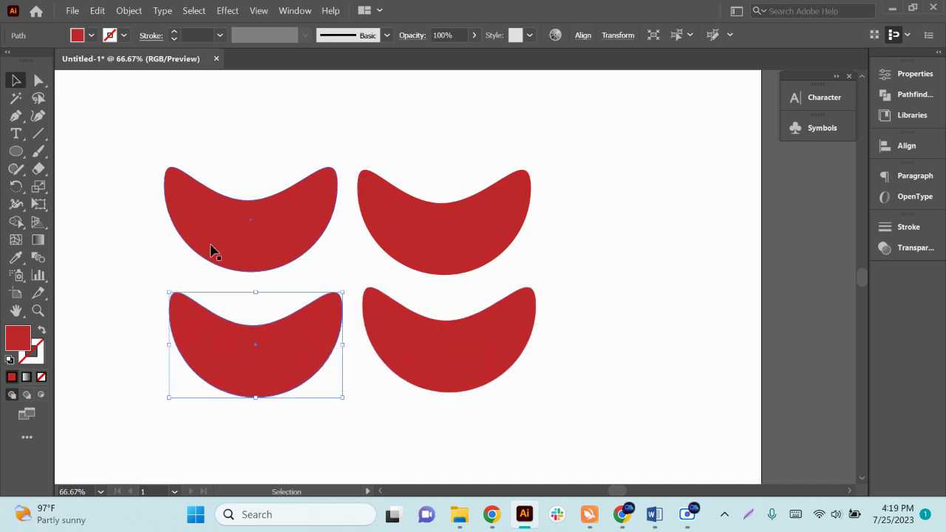
# Drag a marquee around all four crescents to select them together.
pyautogui.click(175, 234)
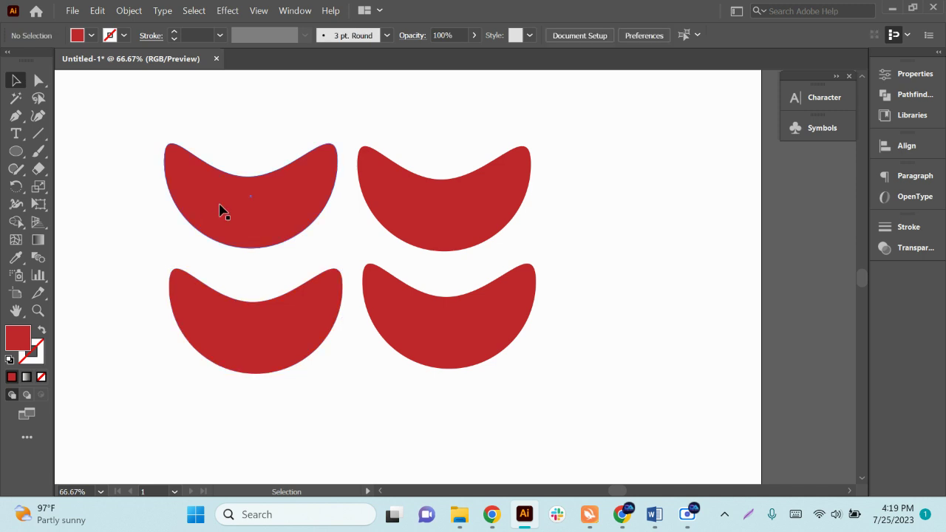
pyautogui.click(256, 198)
pyautogui.click(456, 224)
pyautogui.click(460, 312)
pyautogui.click(249, 323)
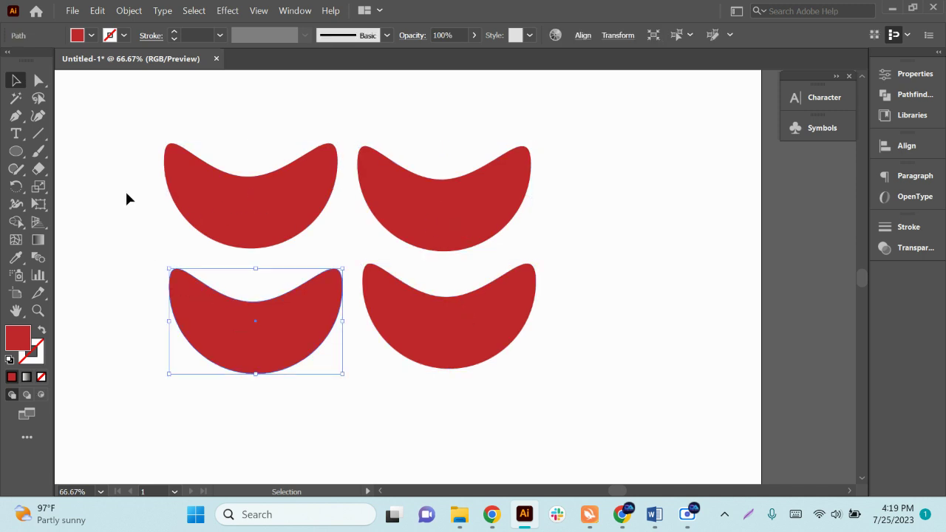
pyautogui.click(126, 197)
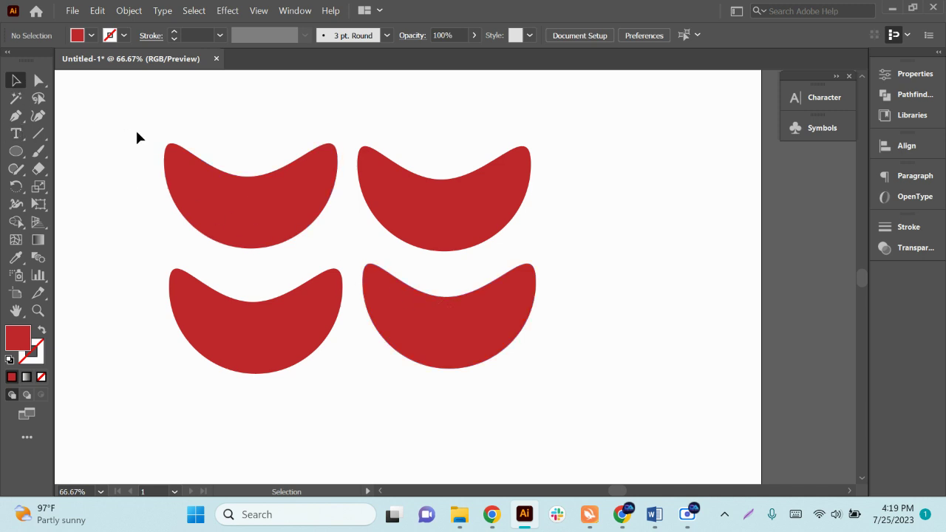
pyautogui.moveTo(137, 121); pyautogui.dragTo(599, 415)
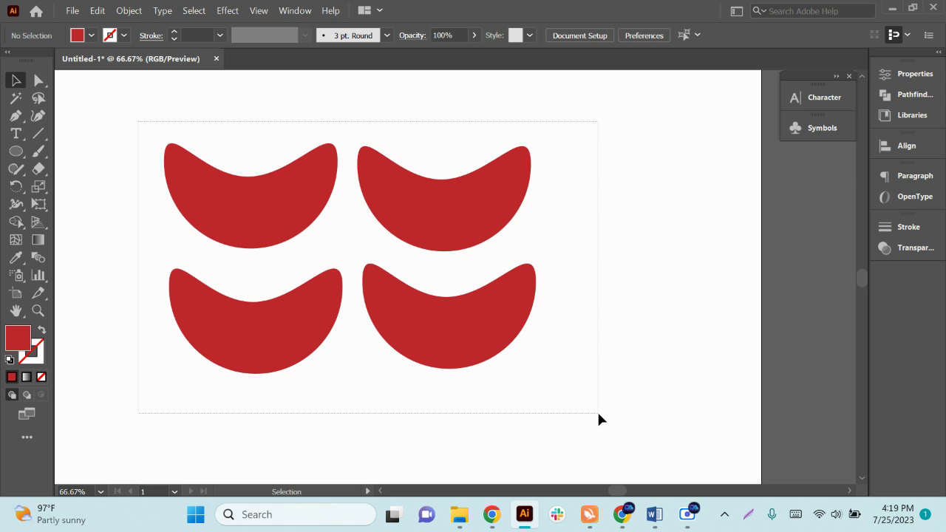
pyautogui.moveTo(598, 414); pyautogui.dragTo(605, 409)
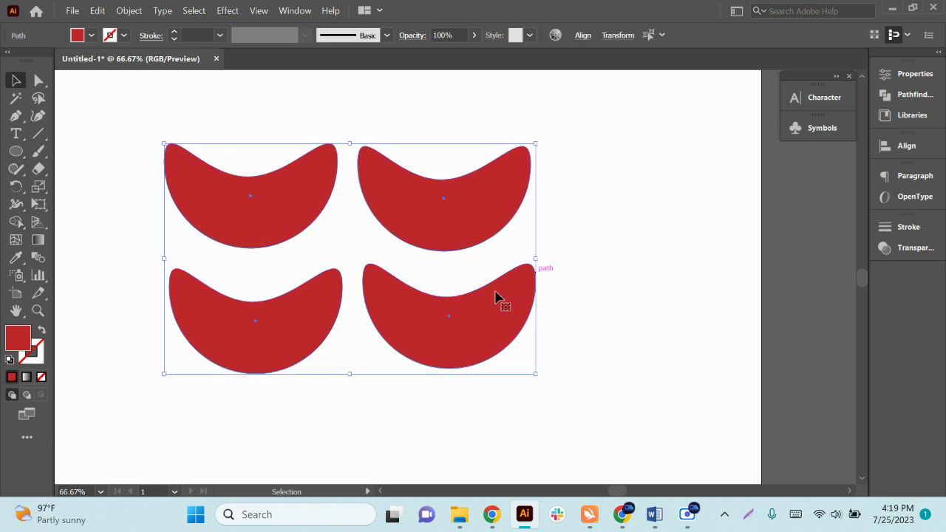
# Group the four crescents with Object > Group and reposition the group.
pyautogui.click(123, 12)
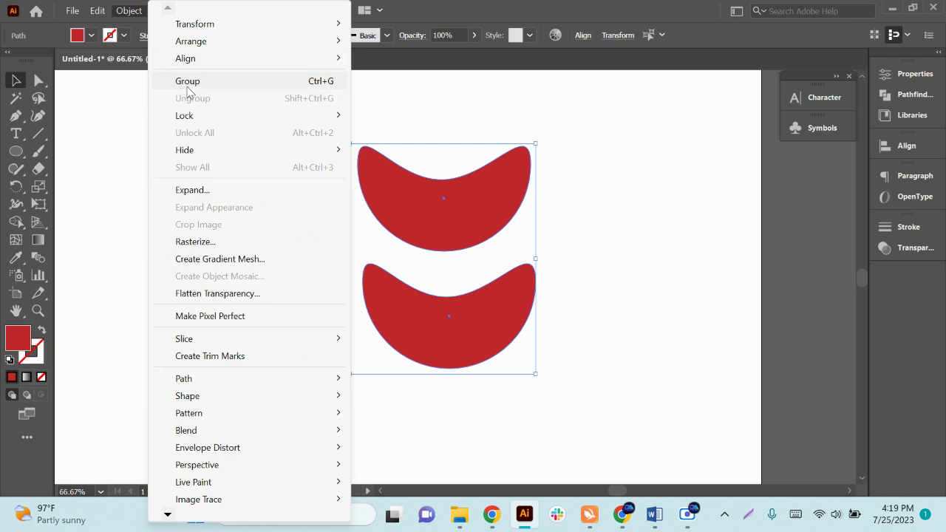
pyautogui.click(306, 87)
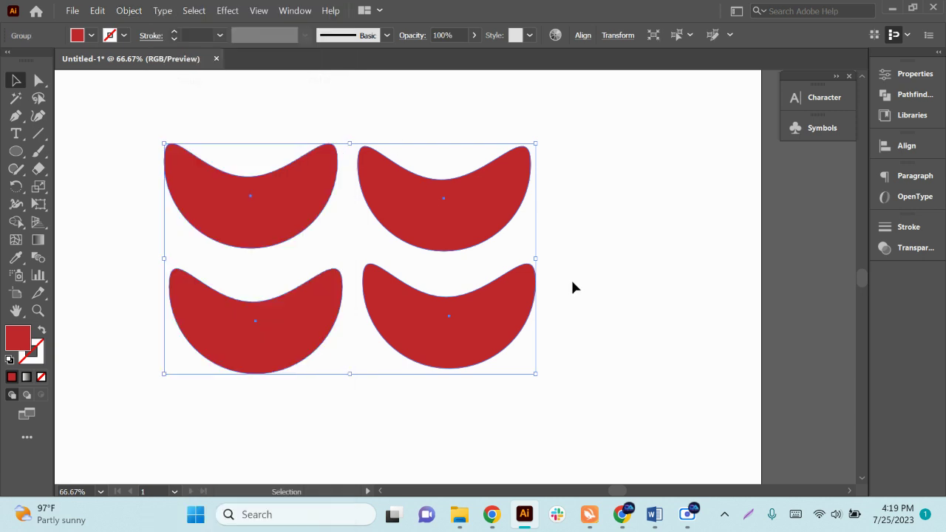
pyautogui.click(572, 288)
pyautogui.moveTo(513, 345); pyautogui.dragTo(422, 319)
pyautogui.click(552, 374)
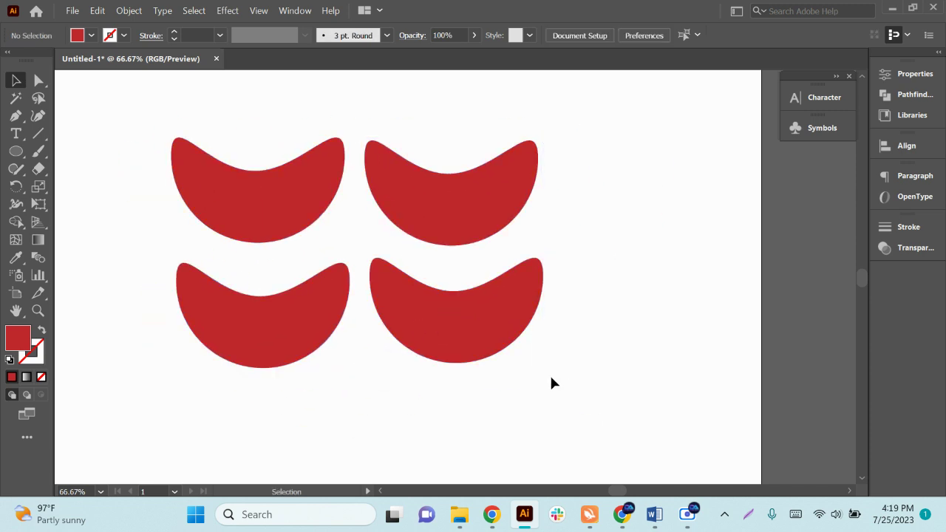
pyautogui.moveTo(491, 326); pyautogui.dragTo(442, 326)
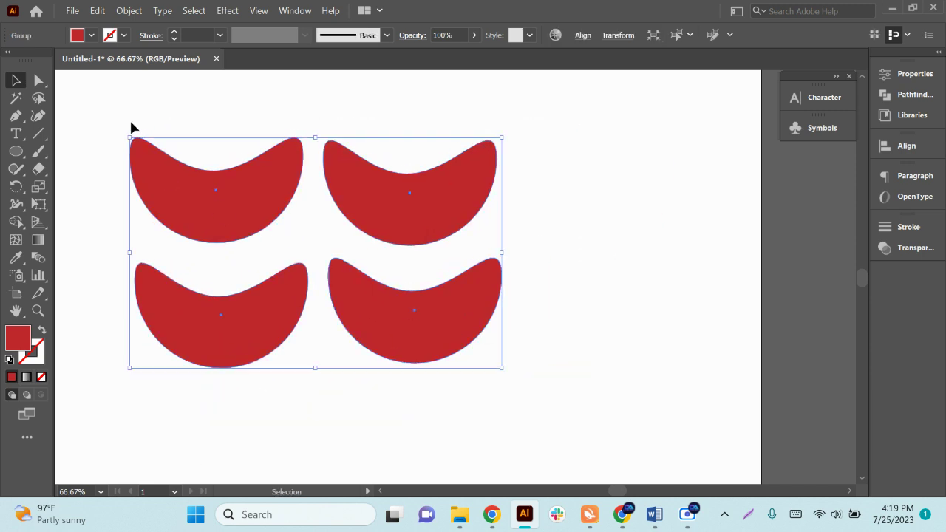
# Change the crescent group's fill to orange.
pyautogui.click(91, 34)
pyautogui.click(144, 60)
pyautogui.click(392, 392)
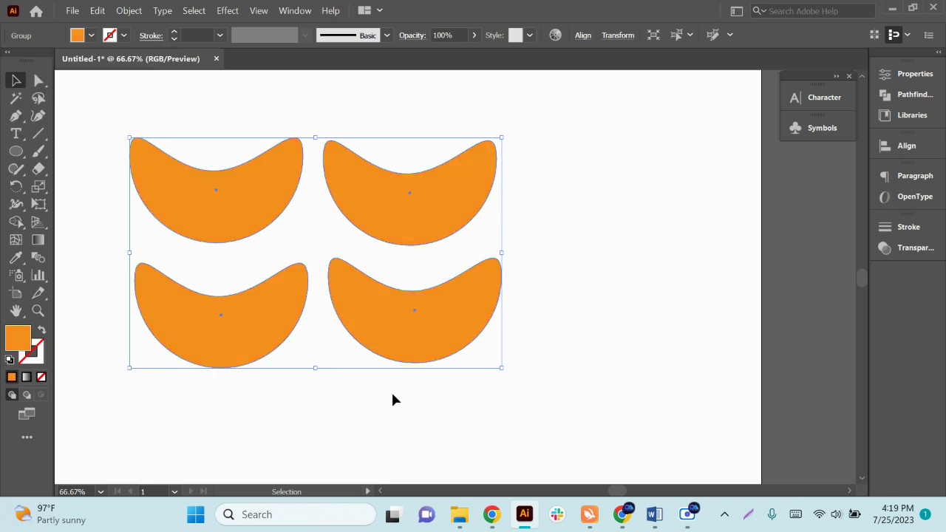
pyautogui.moveTo(395, 341); pyautogui.dragTo(407, 355)
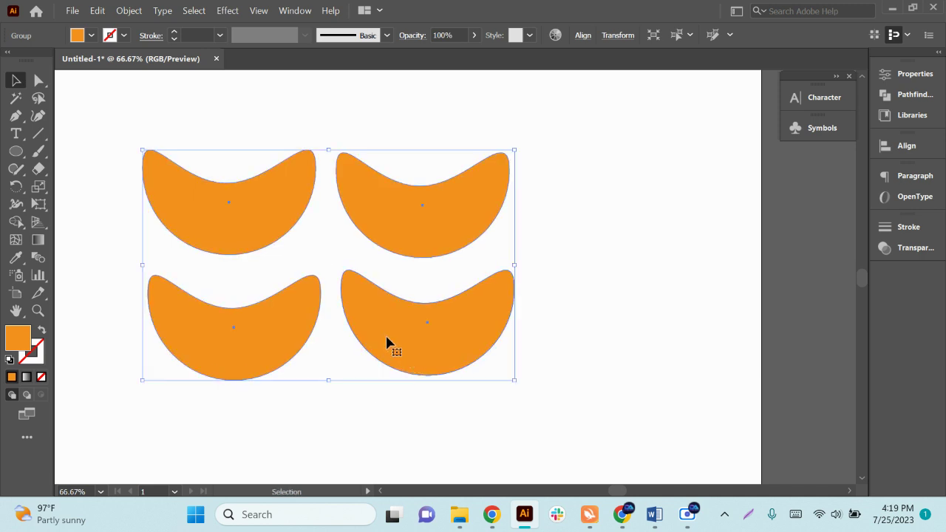
# Browse the Object menu without choosing, then undo a small move of the group.
pyautogui.click(127, 12)
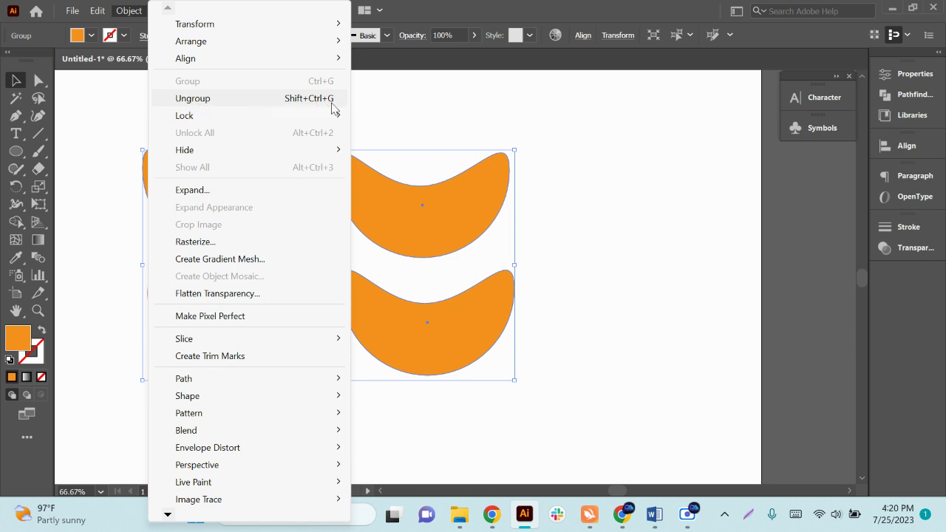
pyautogui.moveTo(306, 113)
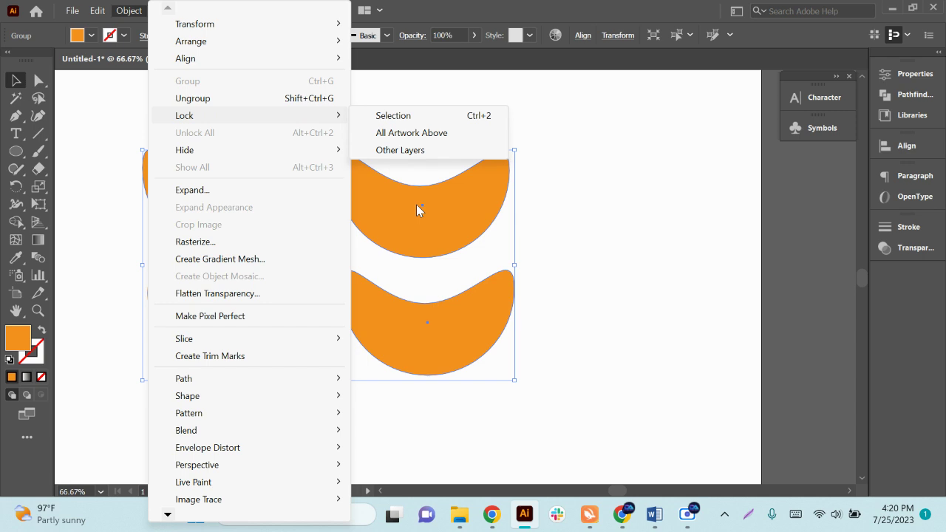
pyautogui.click(620, 260)
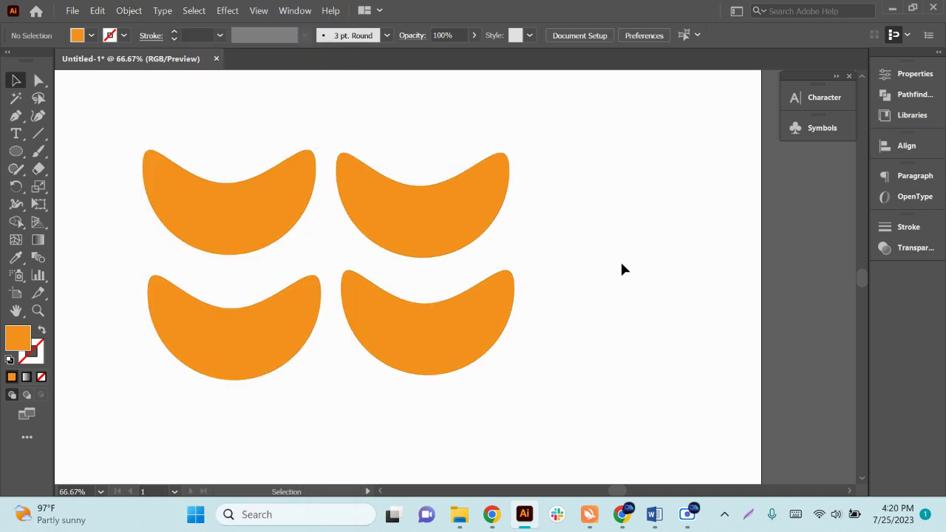
pyautogui.moveTo(452, 344)
pyautogui.mouseDown()
pyautogui.moveTo(498, 366)
pyautogui.moveTo(454, 342)
pyautogui.mouseUp()
pyautogui.hotkey('ctrl', 'z')
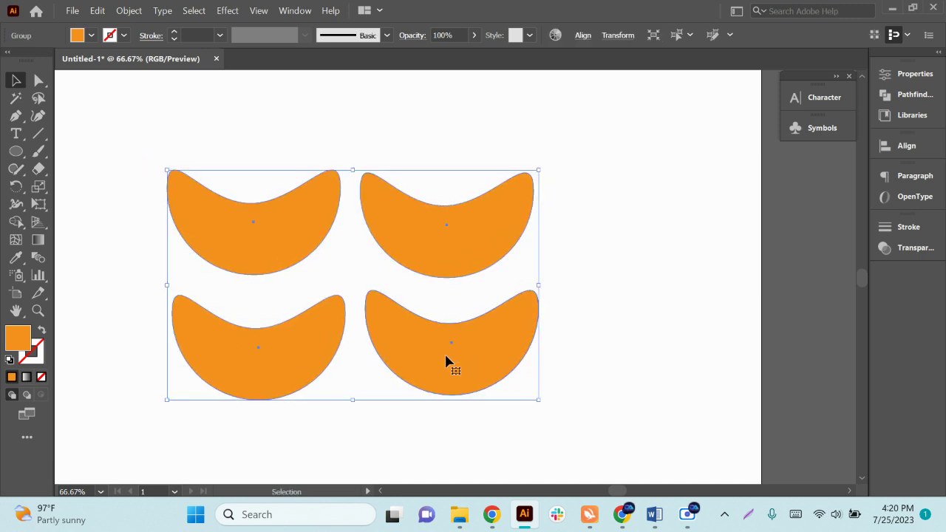
pyautogui.click(39, 83)
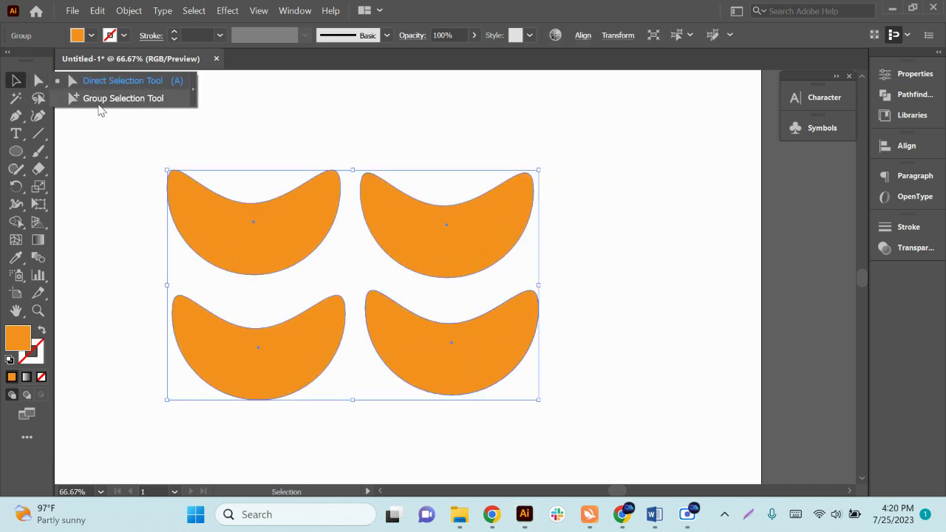
# With the Group Selection Tool, fill the top-right crescent dark red.
pyautogui.click(111, 185)
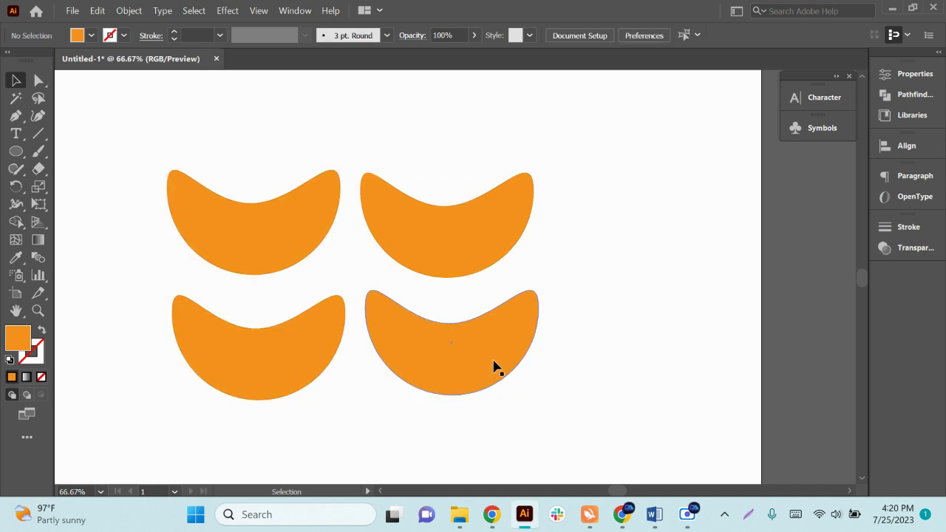
pyautogui.click(38, 80)
pyautogui.click(107, 106)
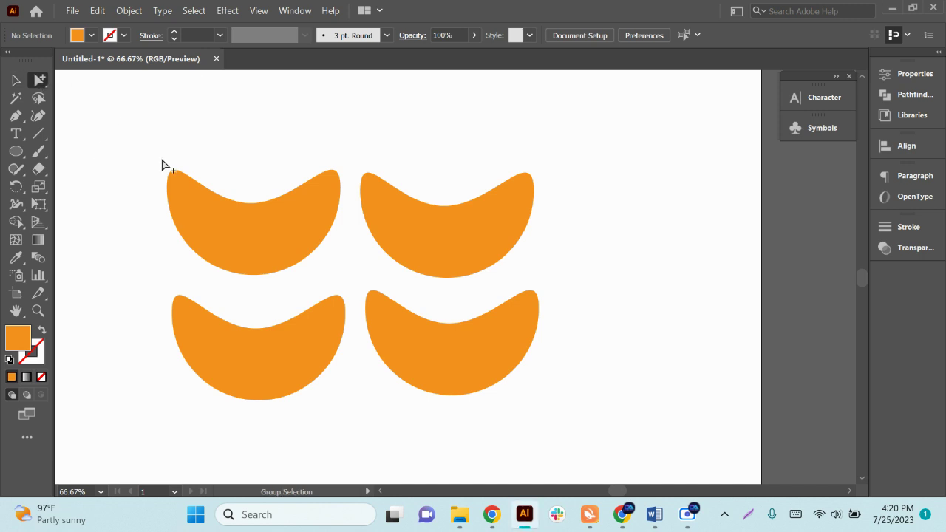
pyautogui.click(445, 249)
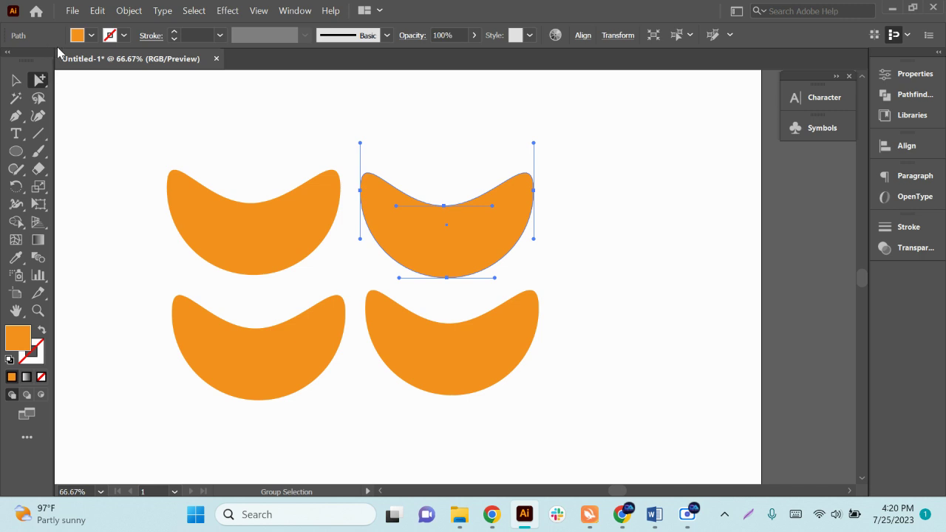
pyautogui.click(91, 34)
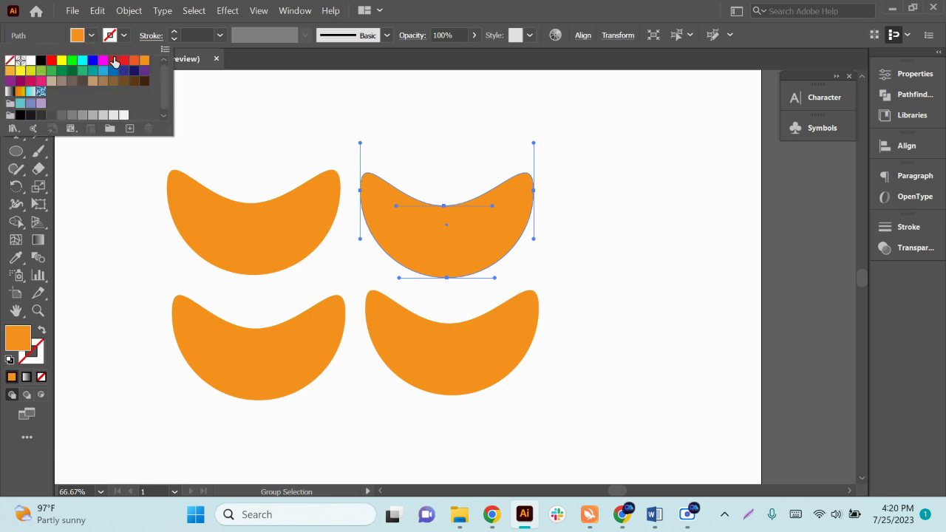
pyautogui.click(118, 61)
pyautogui.click(613, 316)
pyautogui.click(338, 457)
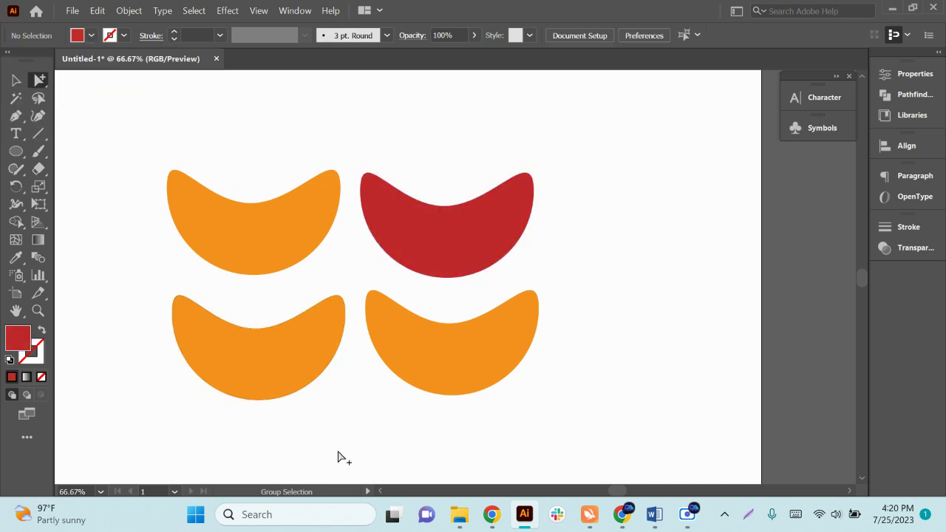
# Fill the bottom-right crescent pink, then reselect the whole group.
pyautogui.click(461, 372)
pyautogui.click(92, 36)
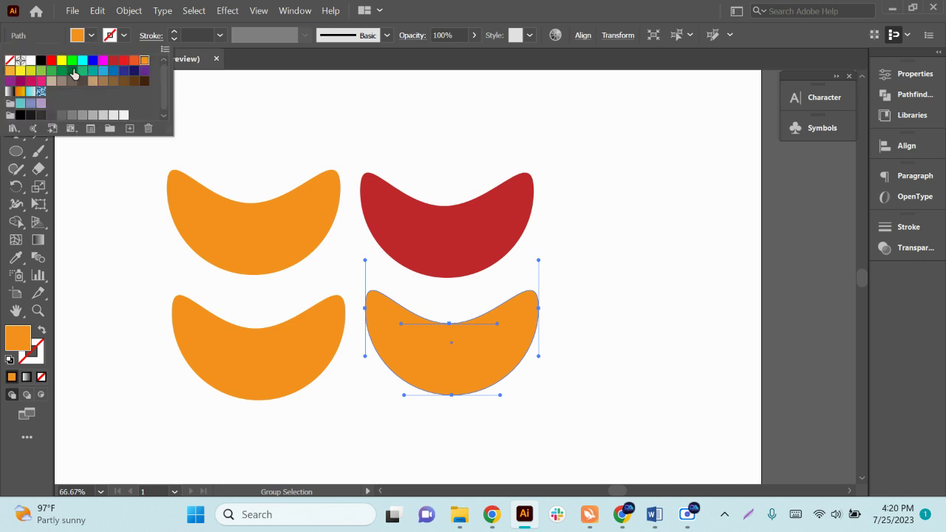
pyautogui.click(41, 83)
pyautogui.click(380, 139)
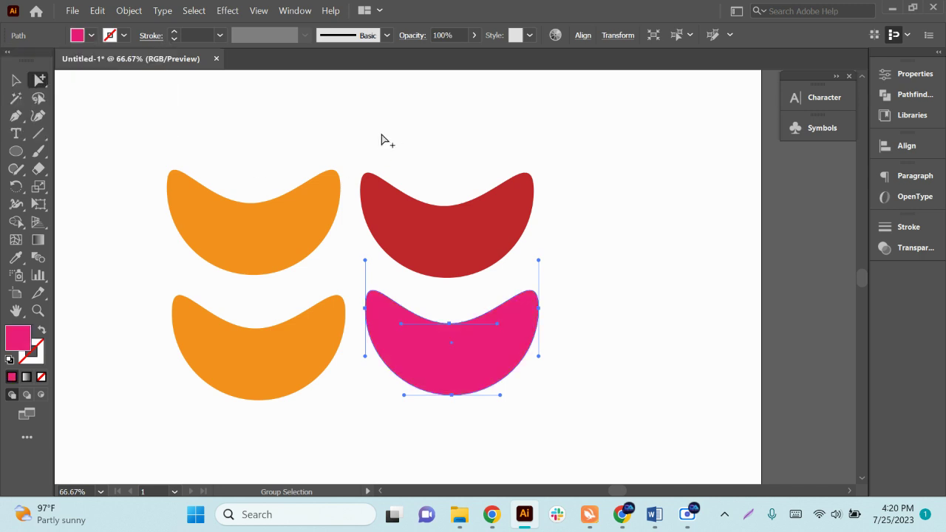
pyautogui.press('v')
pyautogui.click(308, 198)
pyautogui.click(612, 364)
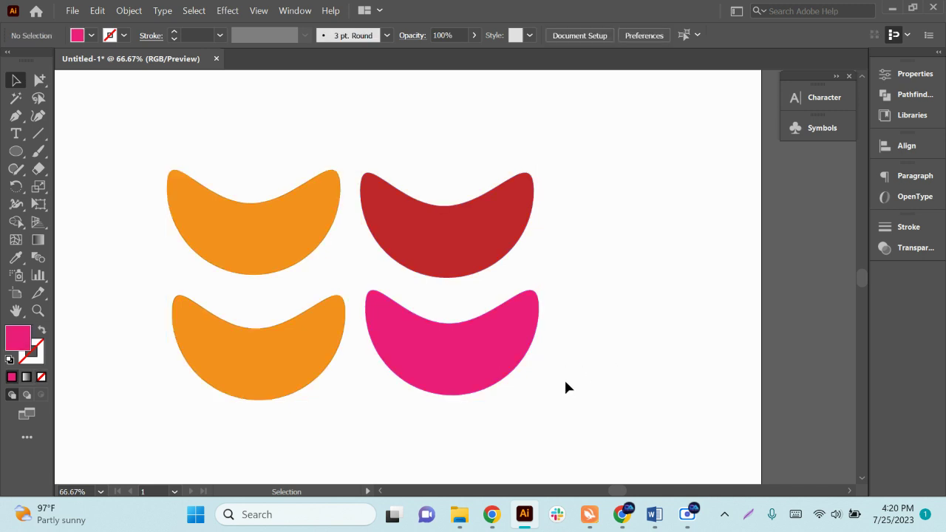
# Swap the red and orange crescents in the top row.
pyautogui.moveTo(452, 368); pyautogui.dragTo(416, 331)
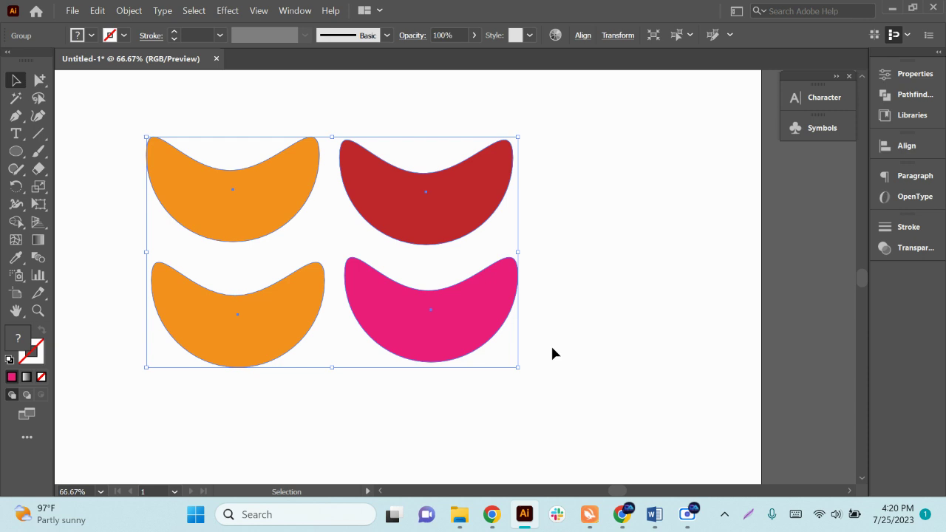
pyautogui.click(40, 79)
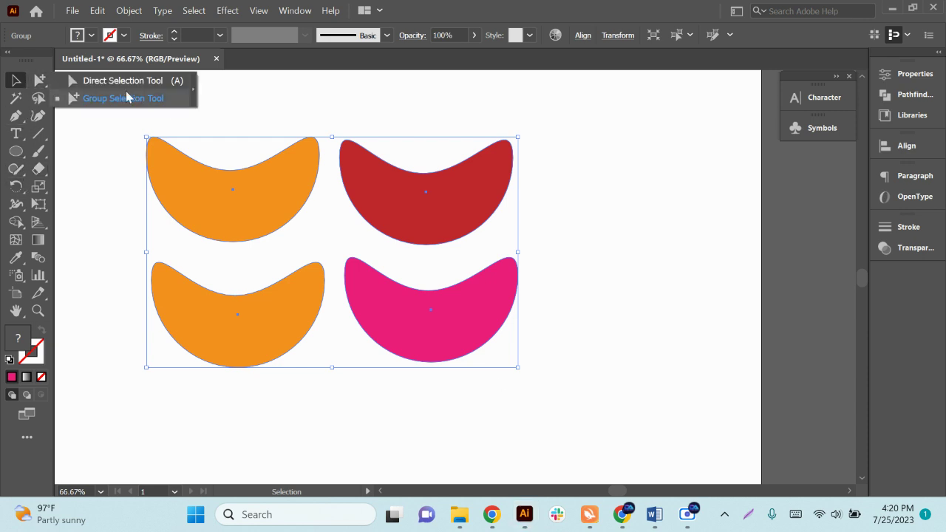
pyautogui.click(329, 235)
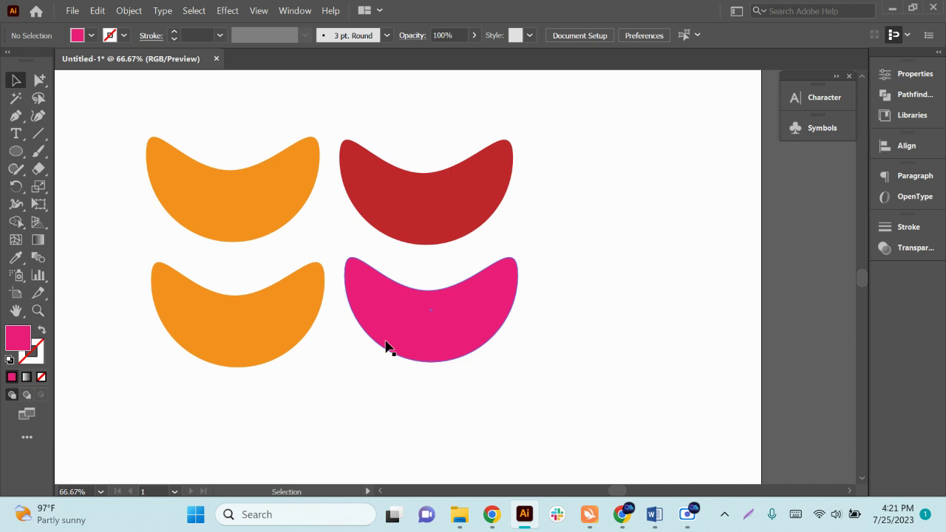
pyautogui.click(39, 80)
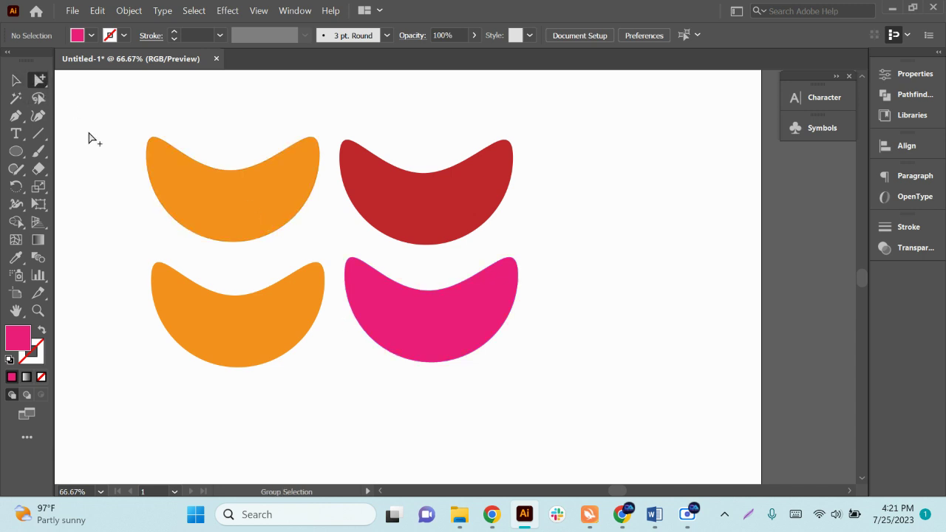
pyautogui.moveTo(262, 203); pyautogui.dragTo(644, 246)
pyautogui.moveTo(431, 192); pyautogui.dragTo(232, 194)
pyautogui.moveTo(610, 253); pyautogui.dragTo(428, 226)
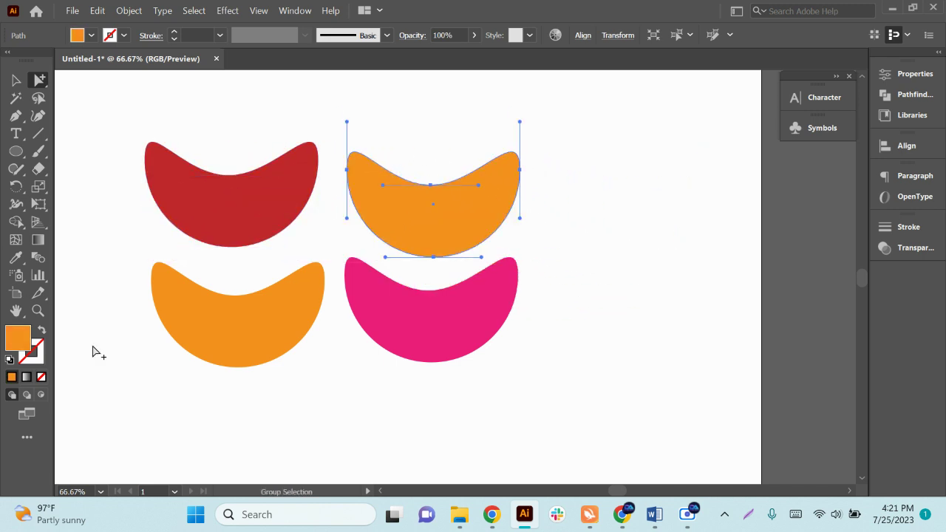
# Select all four crescents and regroup them with Ctrl+A and Ctrl+G.
pyautogui.click(15, 80)
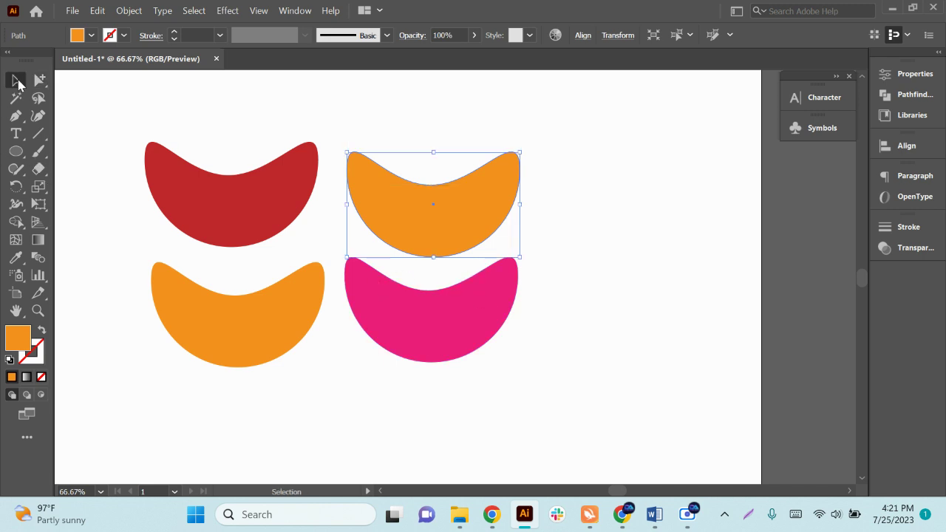
pyautogui.hotkey('ctrl', 'shift', 'a')
pyautogui.hotkey('ctrl', 'a')
pyautogui.hotkey('ctrl', 'g')
pyautogui.moveTo(399, 212)
pyautogui.mouseDown()
pyautogui.moveTo(382, 207)
pyautogui.moveTo(392, 213)
pyautogui.mouseUp()
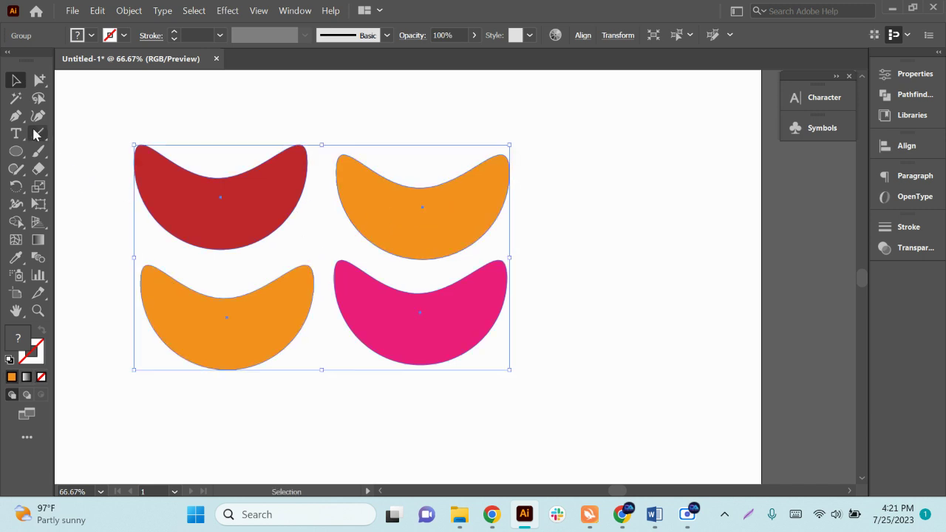
pyautogui.scroll(-2, 309, 327)
# Duplicate the crescent group, scale the copy down and place it at the artboard's top right.
pyautogui.moveTo(370, 323); pyautogui.dragTo(751, 306)
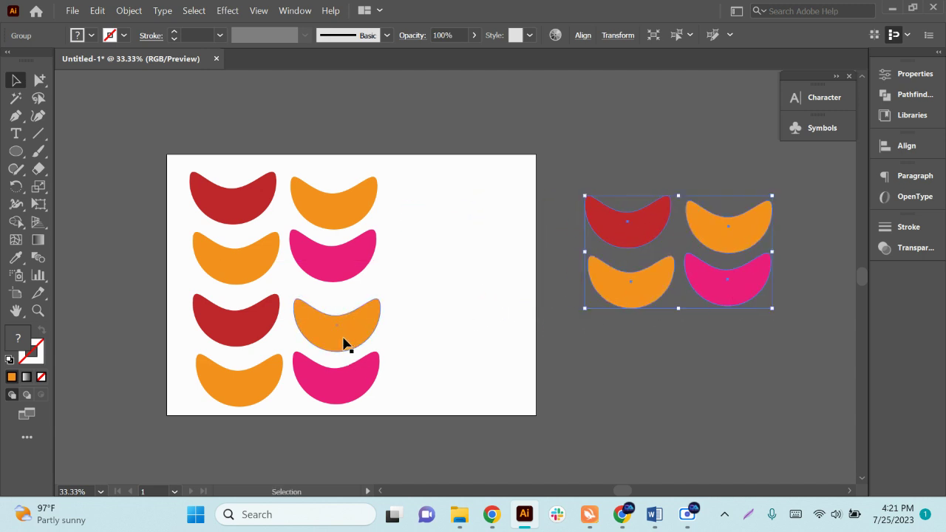
pyautogui.moveTo(344, 345); pyautogui.dragTo(446, 338)
pyautogui.moveTo(479, 401); pyautogui.dragTo(431, 376)
pyautogui.moveTo(444, 331); pyautogui.dragTo(495, 245)
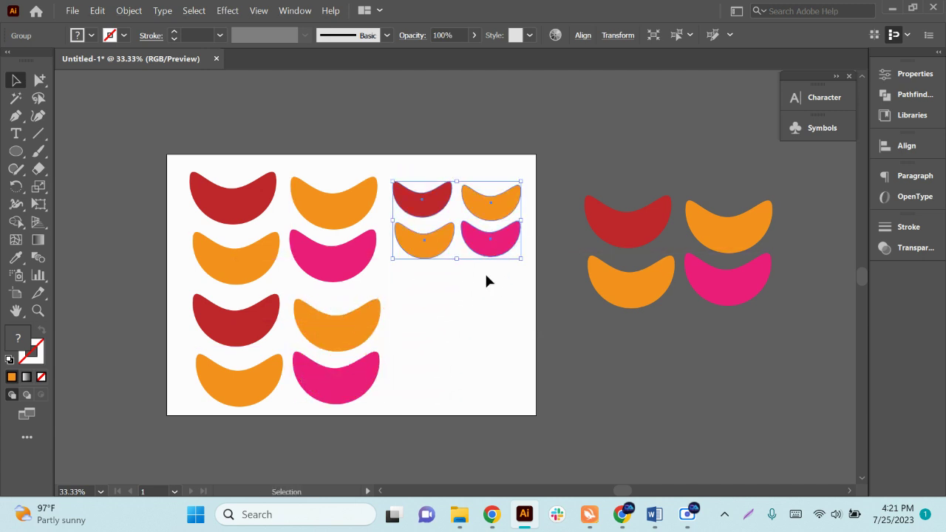
pyautogui.click(528, 238)
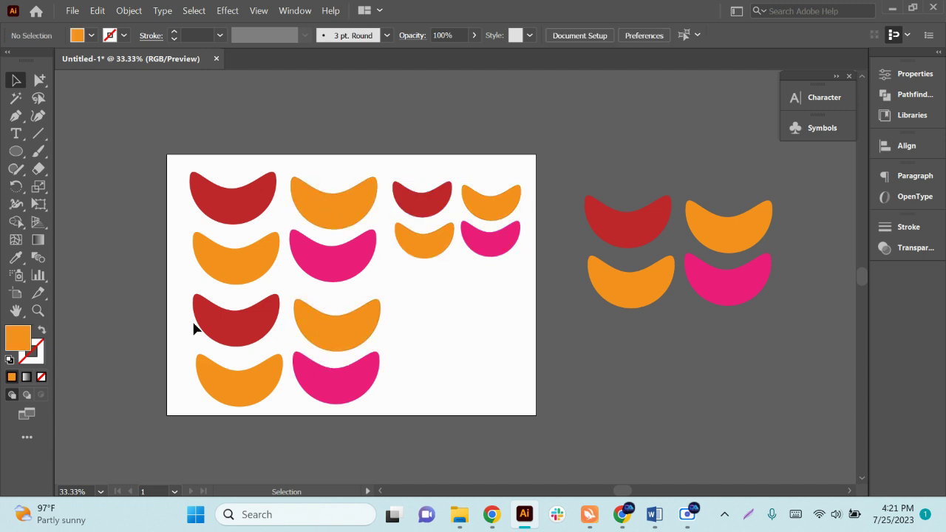
pyautogui.click(17, 102)
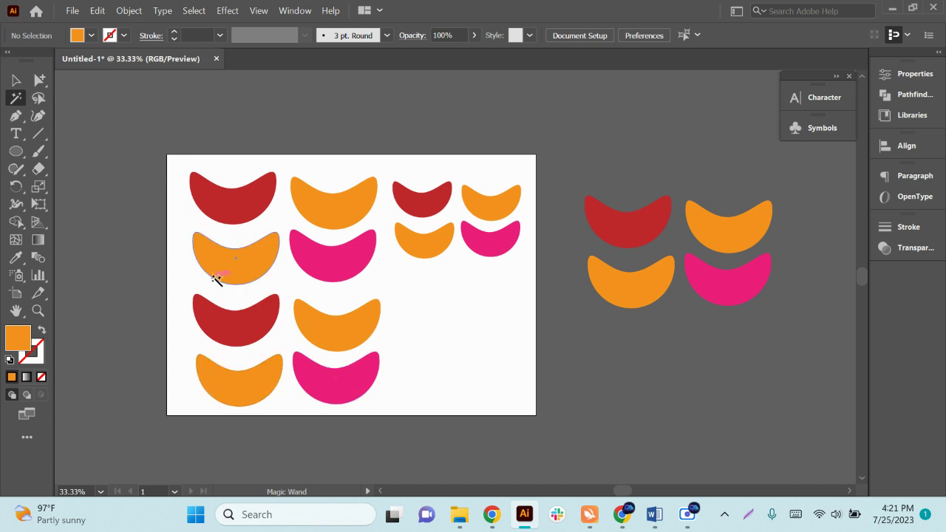
pyautogui.click(687, 520)
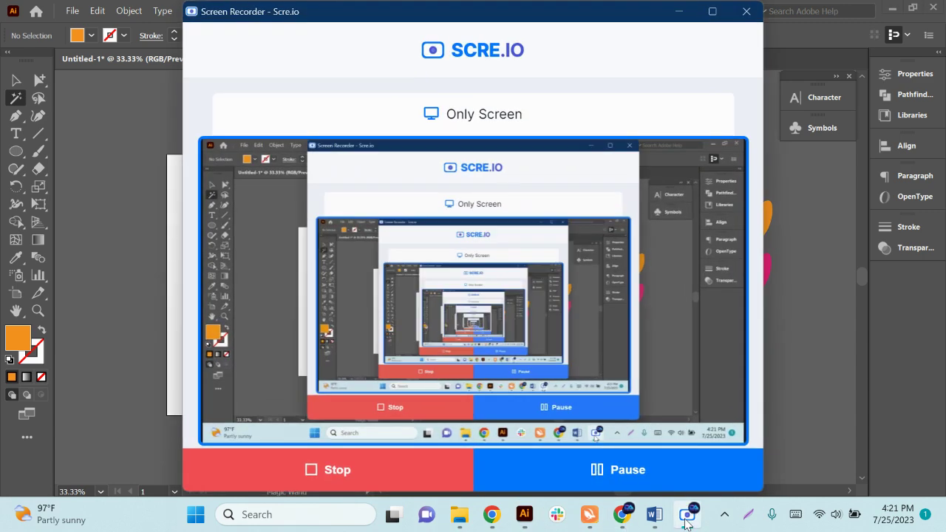
pyautogui.click(687, 520)
pyautogui.moveTo(665, 515)
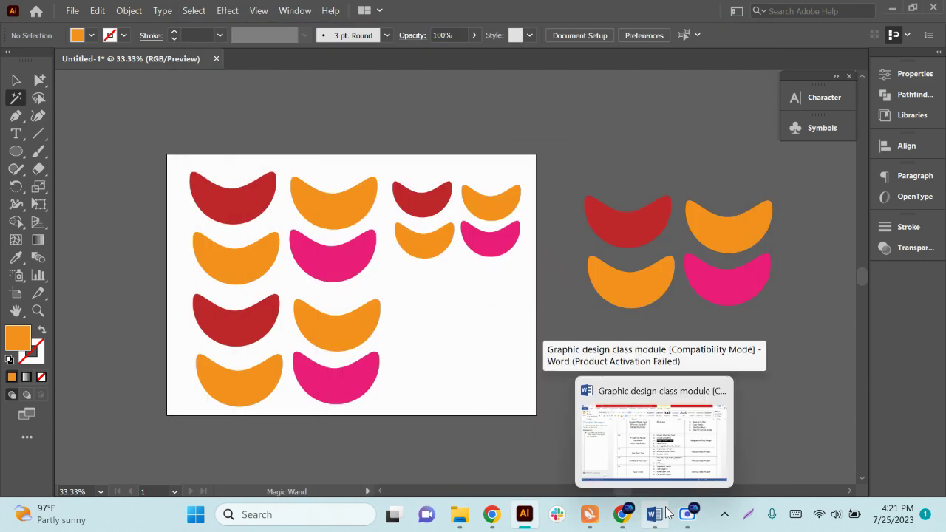
pyautogui.click(581, 484)
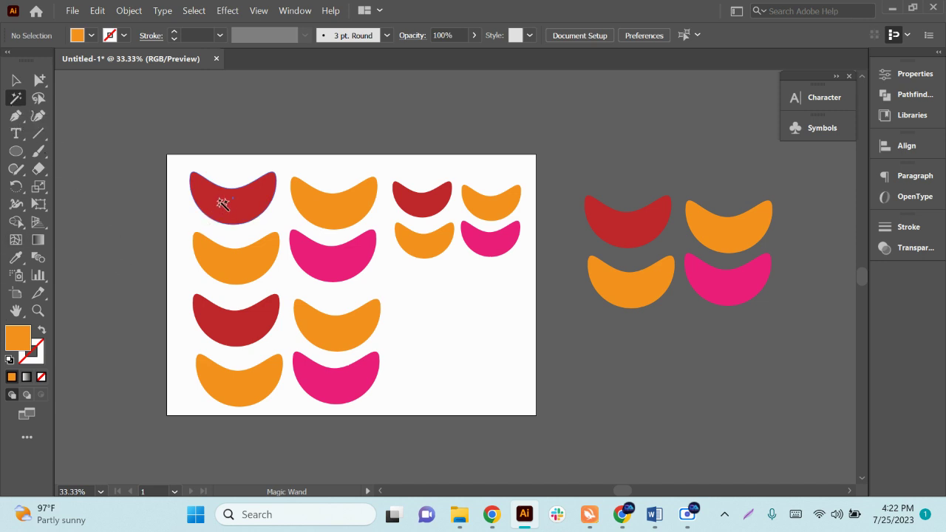
# Select all four red crescents with the Magic Wand and nudge them slightly higher.
pyautogui.click(222, 204)
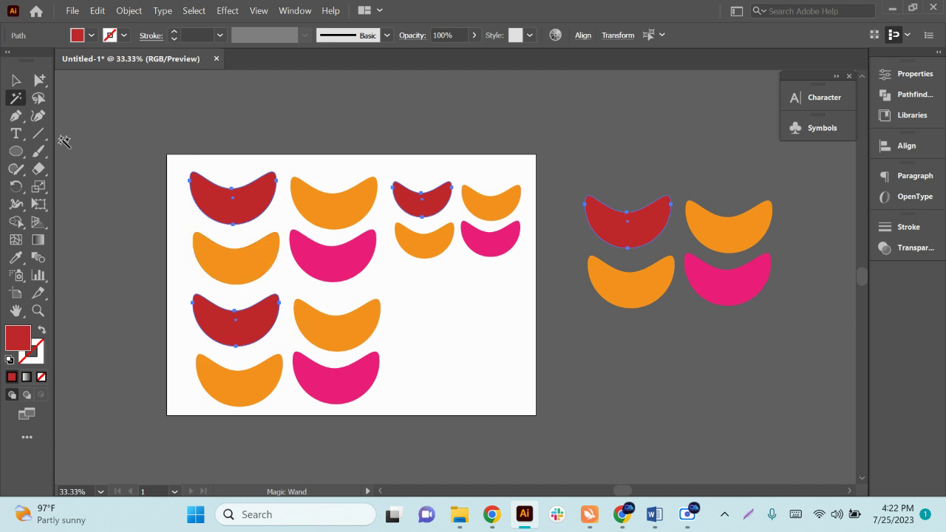
pyautogui.click(16, 80)
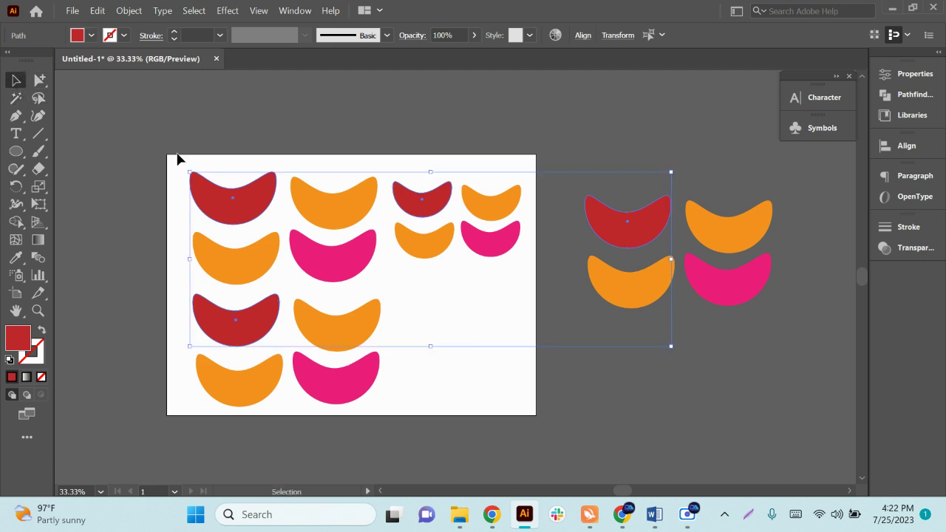
pyautogui.moveTo(226, 202)
pyautogui.mouseDown()
pyautogui.moveTo(226, 156)
pyautogui.moveTo(232, 201)
pyautogui.mouseUp()
# Fill the crescents with RGB Magenta, deselect, and highlight the Lasso Tool topic in Word.
pyautogui.click(90, 35)
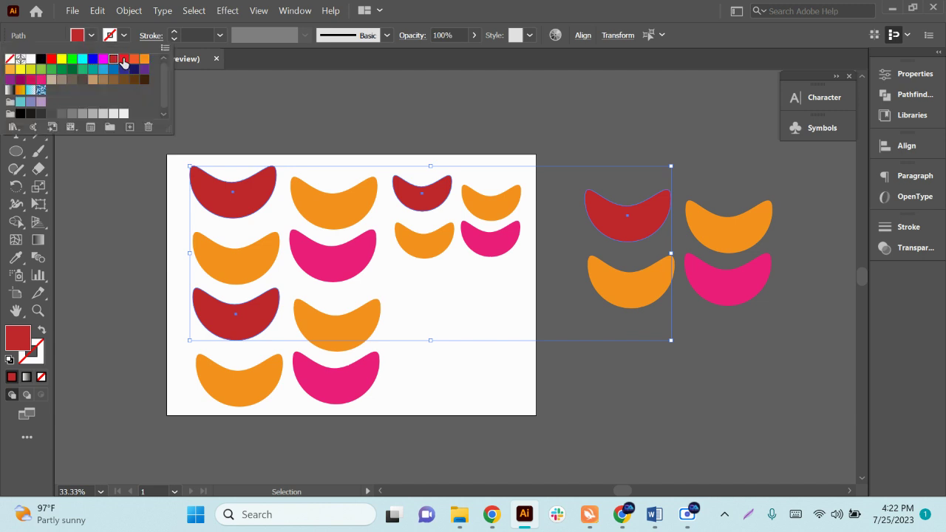
pyautogui.click(102, 59)
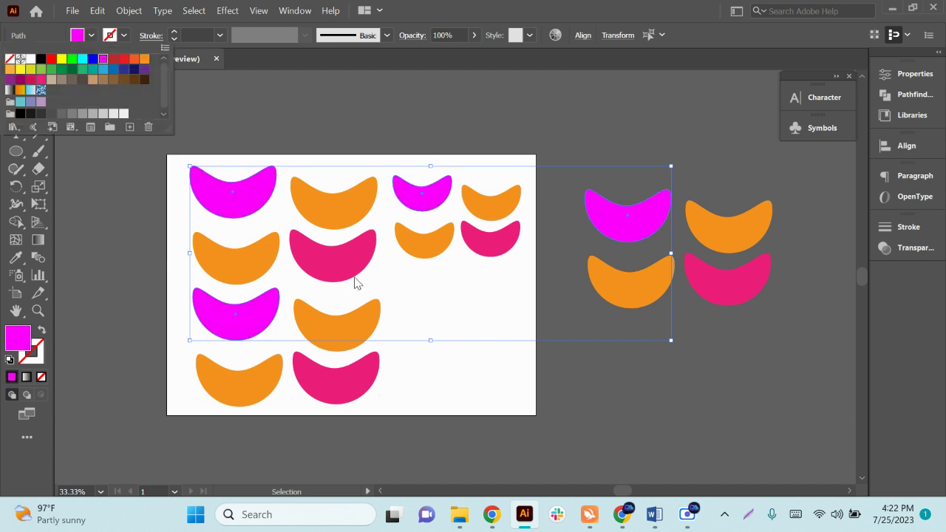
pyautogui.click(403, 301)
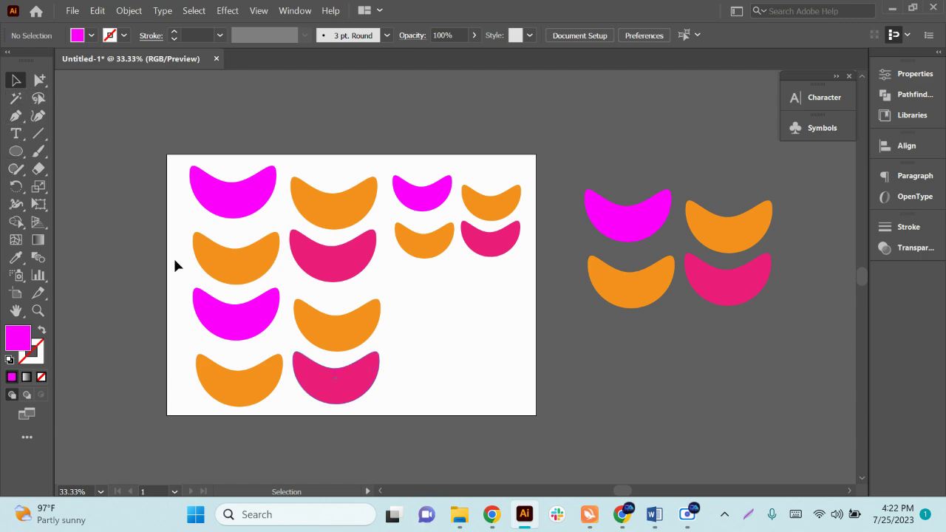
pyautogui.click(648, 516)
pyautogui.moveTo(559, 251); pyautogui.dragTo(488, 251)
# Lasso-select the eight large crescents on the artboard's left.
pyautogui.click(900, 9)
pyautogui.click(37, 99)
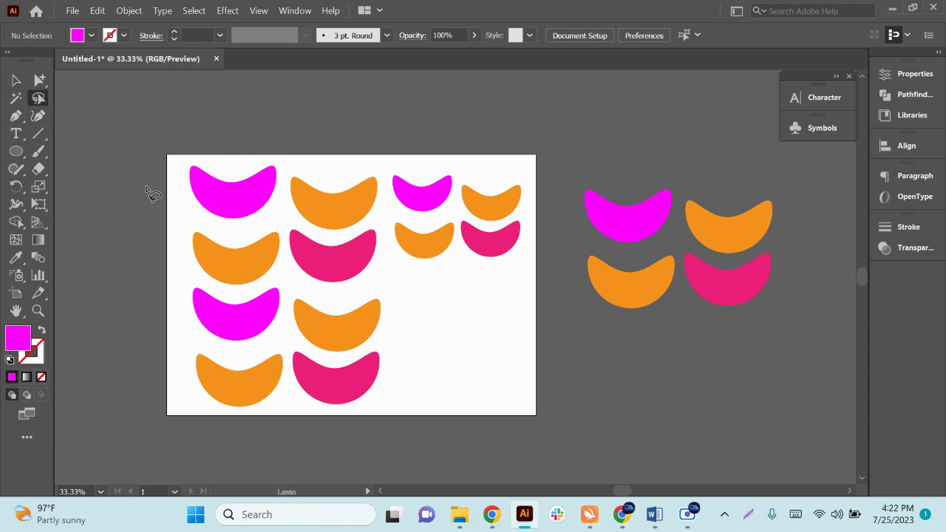
pyautogui.moveTo(182, 164)
pyautogui.mouseDown()
pyautogui.moveTo(196, 380)
pyautogui.moveTo(234, 405)
pyautogui.moveTo(342, 412)
pyautogui.moveTo(406, 382)
pyautogui.moveTo(414, 313)
pyautogui.moveTo(389, 255)
pyautogui.moveTo(380, 178)
pyautogui.moveTo(319, 164)
pyautogui.moveTo(179, 170)
pyautogui.mouseUp()
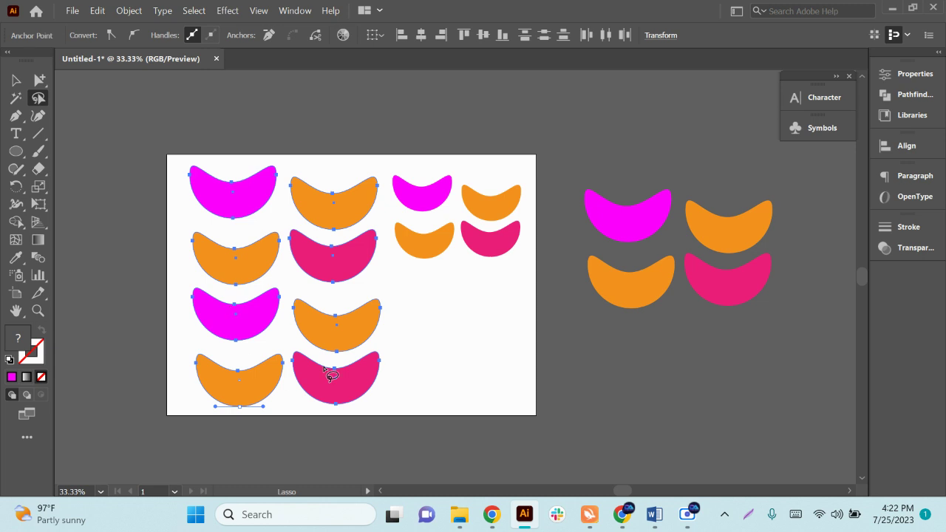
# Fill them olive yellow from the Color Picker, deselect, then lasso four olive crescents.
pyautogui.doubleClick(32, 344)
pyautogui.click(734, 324)
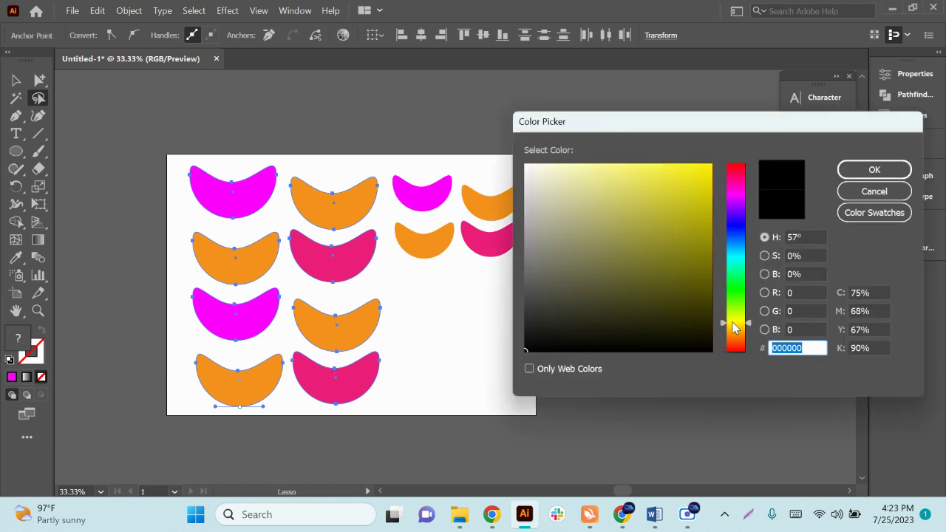
pyautogui.moveTo(695, 255); pyautogui.dragTo(697, 215)
pyautogui.click(874, 170)
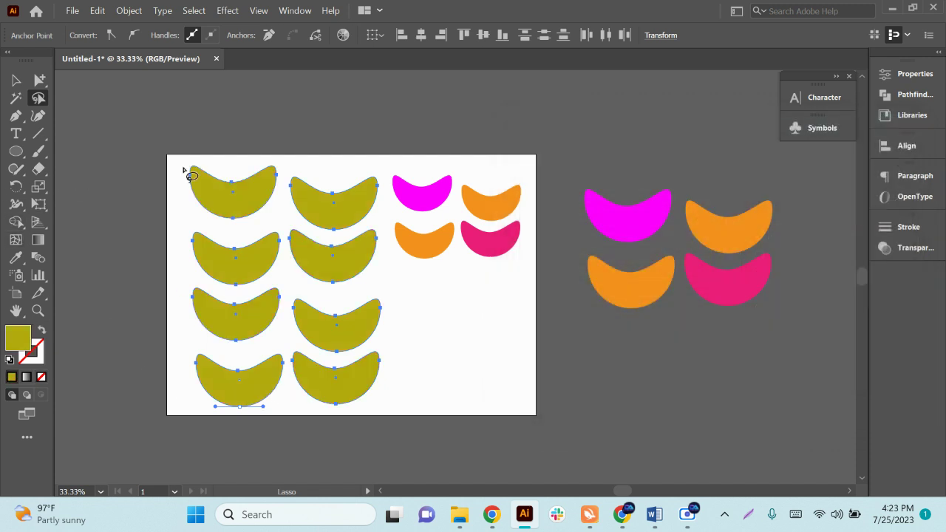
pyautogui.click(479, 278)
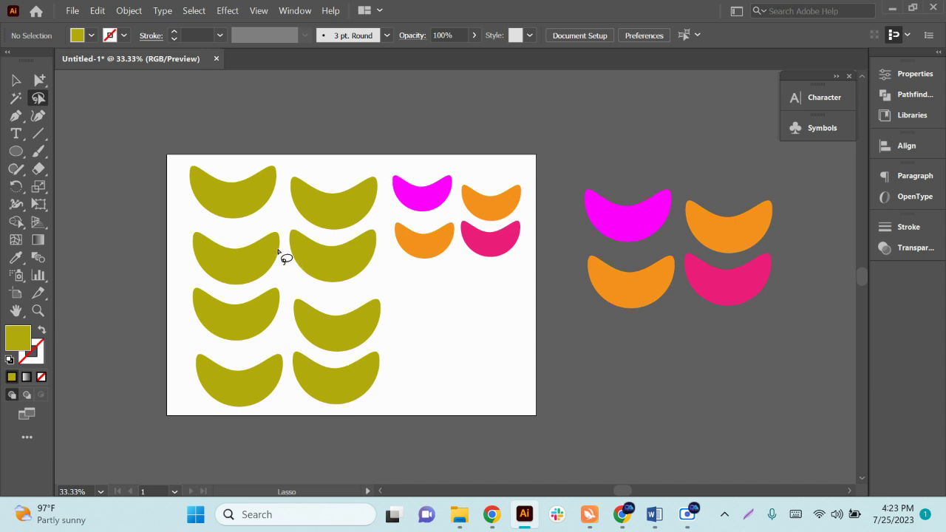
pyautogui.moveTo(246, 229)
pyautogui.mouseDown()
pyautogui.moveTo(186, 232)
pyautogui.moveTo(189, 262)
pyautogui.moveTo(205, 279)
pyautogui.moveTo(278, 284)
pyautogui.moveTo(284, 315)
pyautogui.moveTo(313, 353)
pyautogui.moveTo(363, 359)
pyautogui.moveTo(375, 351)
pyautogui.moveTo(395, 311)
pyautogui.moveTo(353, 287)
pyautogui.moveTo(381, 255)
pyautogui.moveTo(382, 222)
pyautogui.moveTo(311, 235)
pyautogui.moveTo(269, 220)
pyautogui.moveTo(239, 238)
pyautogui.mouseUp()
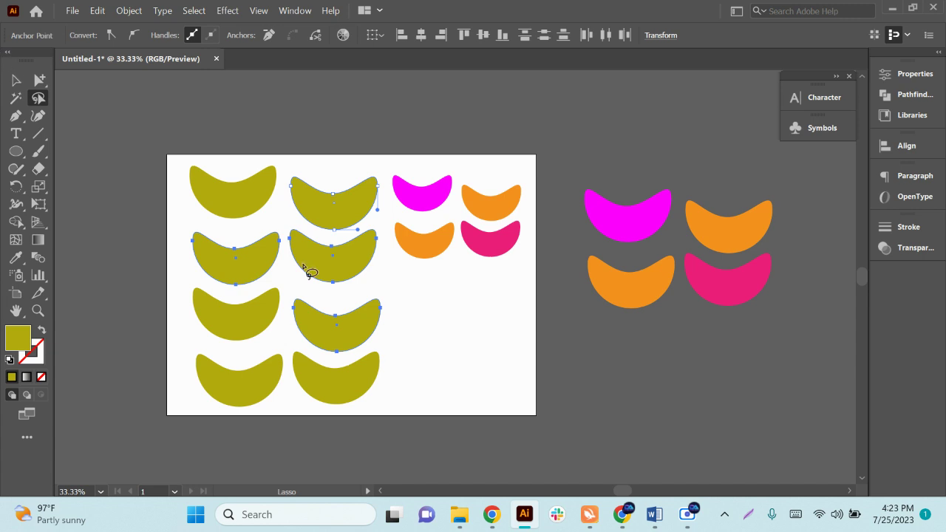
# Change the four selected crescents' fill to crimson in the Color Picker.
pyautogui.doubleClick(16, 341)
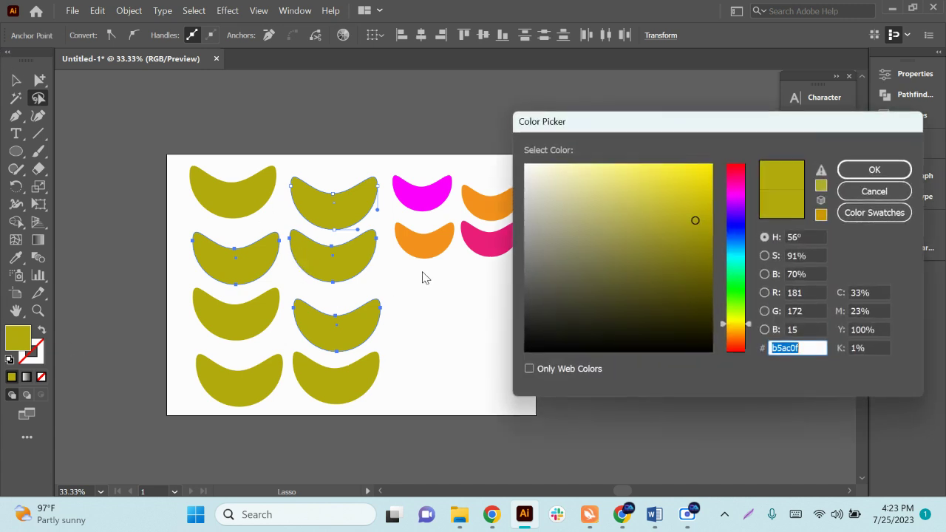
pyautogui.click(742, 178)
pyautogui.click(843, 170)
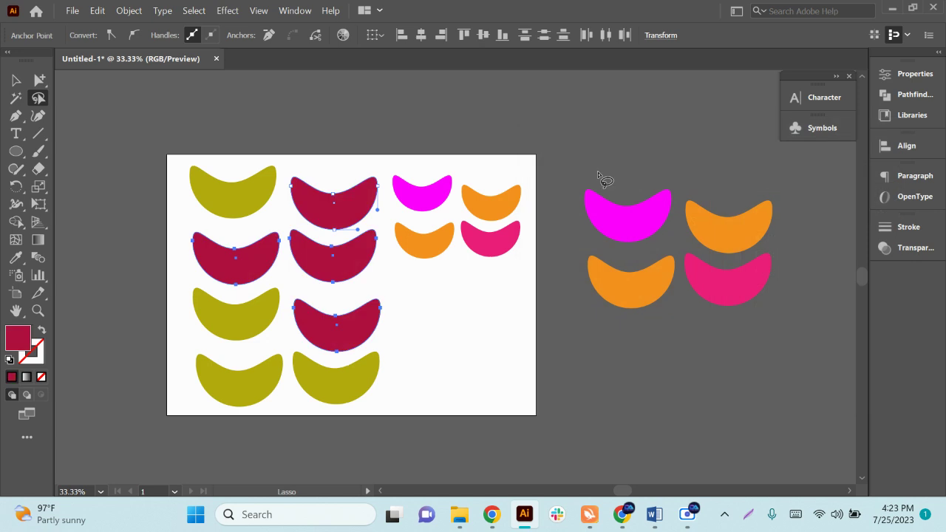
# Select all the artwork on the artboard and delete it.
pyautogui.click(15, 80)
pyautogui.click(477, 342)
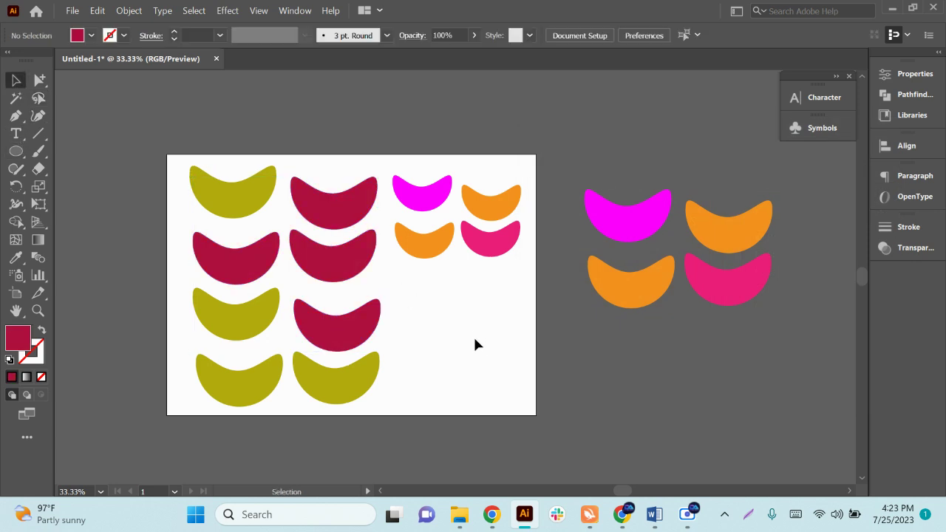
pyautogui.hotkey('ctrl', 'a')
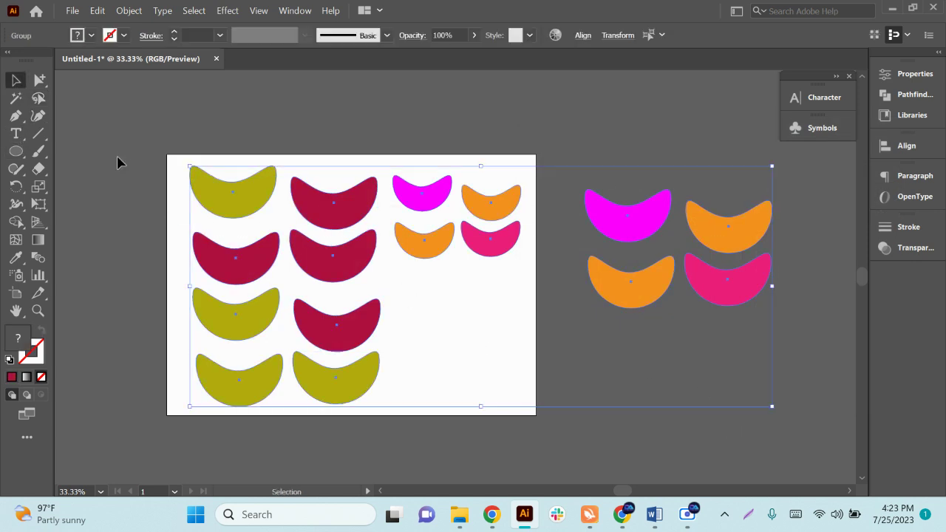
pyautogui.press('Delete')
pyautogui.click(654, 515)
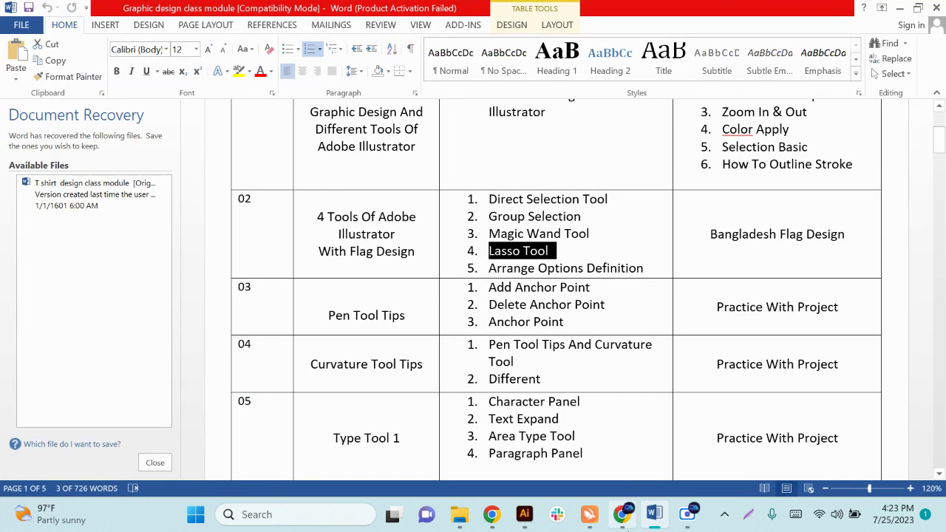
pyautogui.scroll(-2, 545, 385)
pyautogui.scroll(-1, 397, 253)
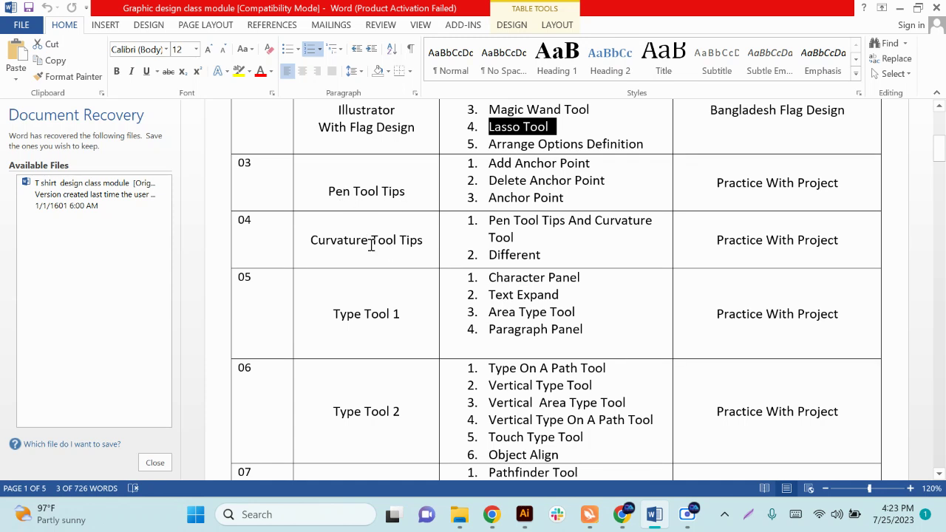
pyautogui.scroll(1, 371, 245)
pyautogui.click(328, 232)
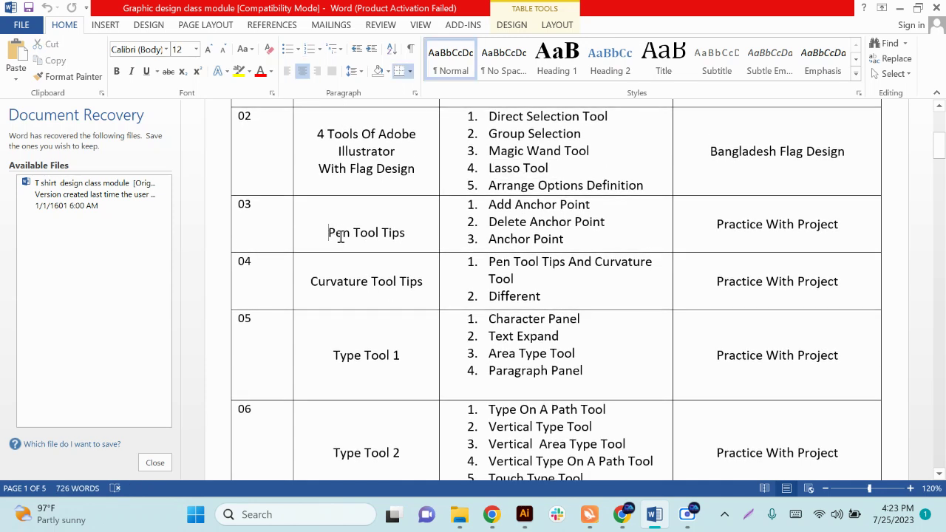
pyautogui.moveTo(340, 235); pyautogui.dragTo(414, 240)
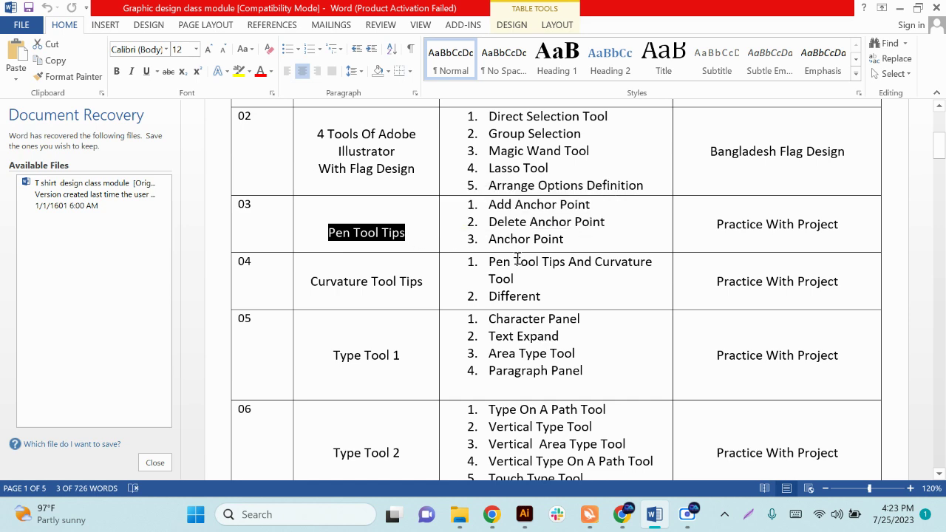
pyautogui.click(488, 239)
pyautogui.click(899, 8)
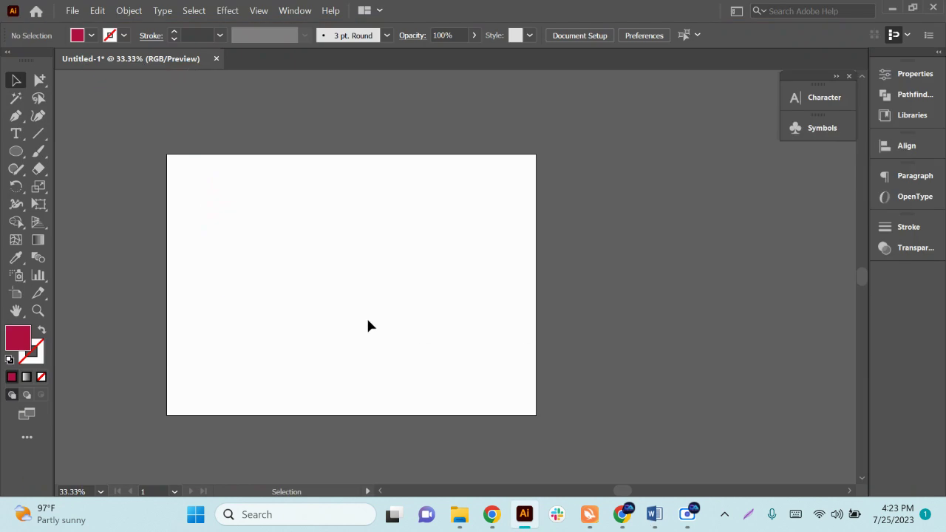
# Draw a four-corner crimson practice quadrilateral with the Pen tool, undoing the closing anchor.
pyautogui.click(20, 119)
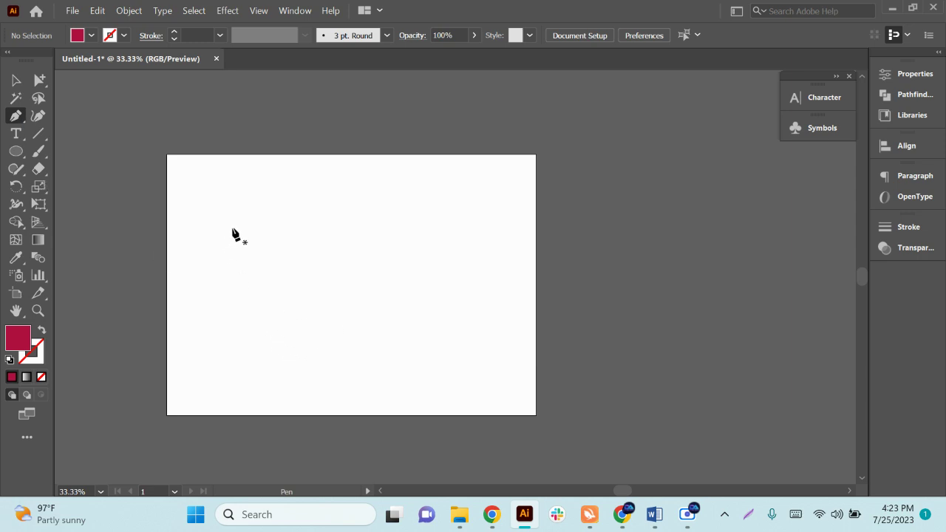
pyautogui.click(233, 228)
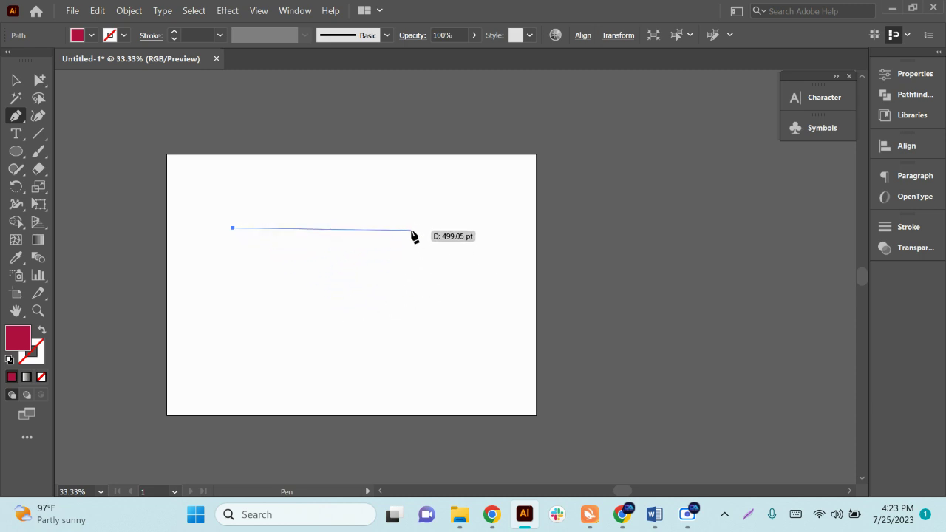
pyautogui.click(411, 231)
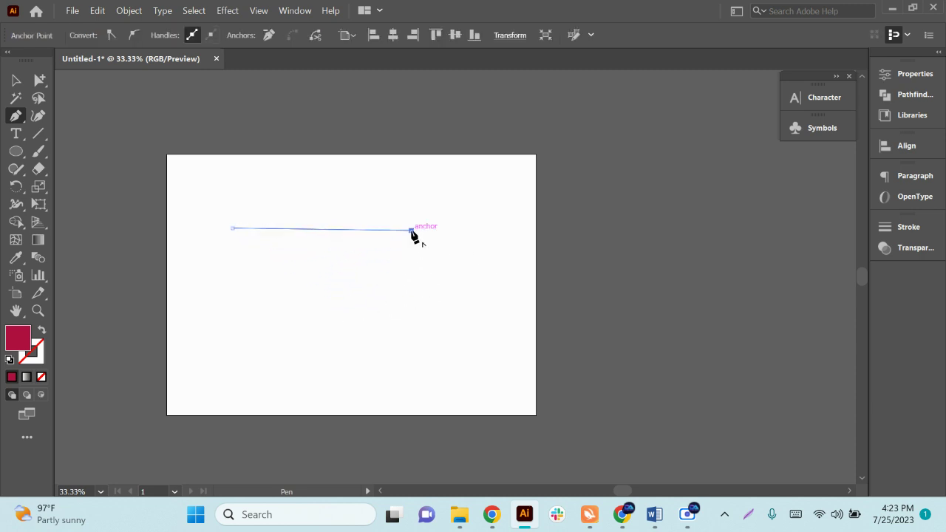
pyautogui.click(407, 346)
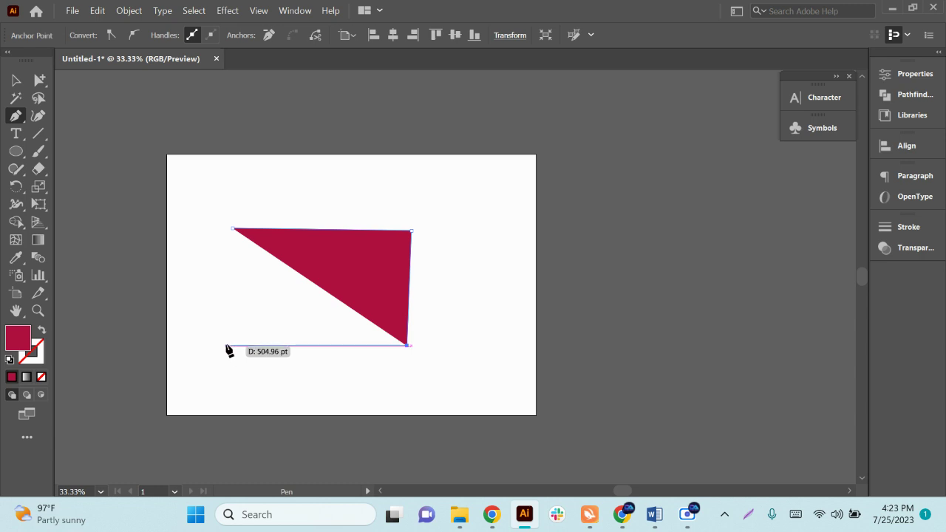
pyautogui.click(226, 345)
pyautogui.click(234, 229)
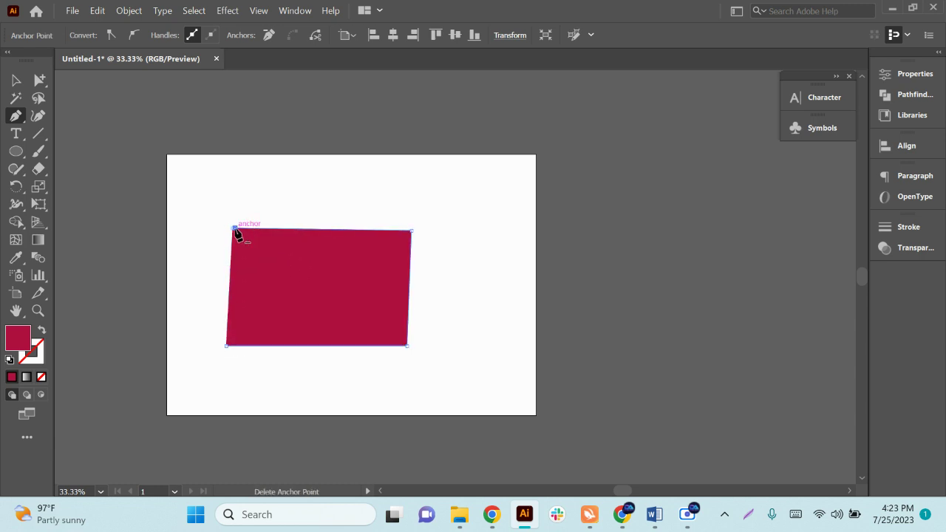
pyautogui.hotkey('ctrl', 'z')
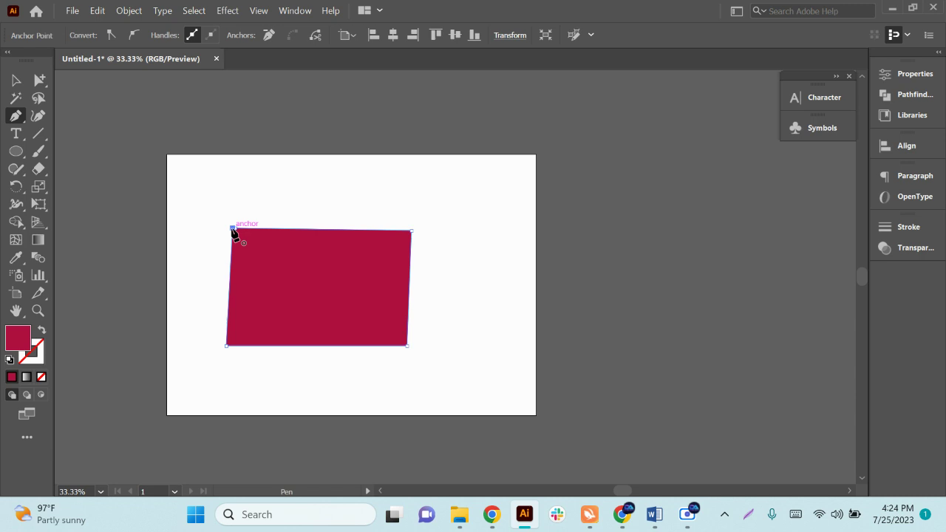
# Move the crimson quadrilateral up and left, then delete it.
pyautogui.click(16, 80)
pyautogui.moveTo(285, 294); pyautogui.dragTo(274, 247)
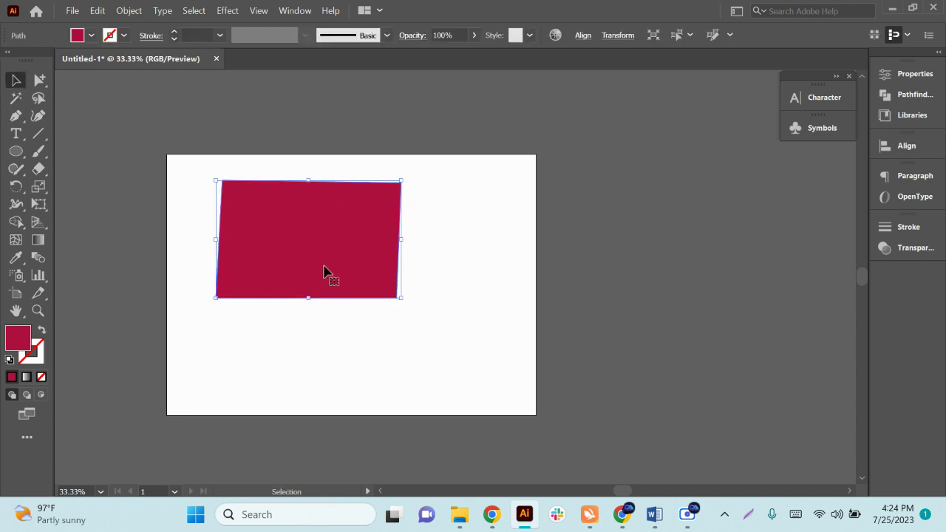
pyautogui.press('Delete')
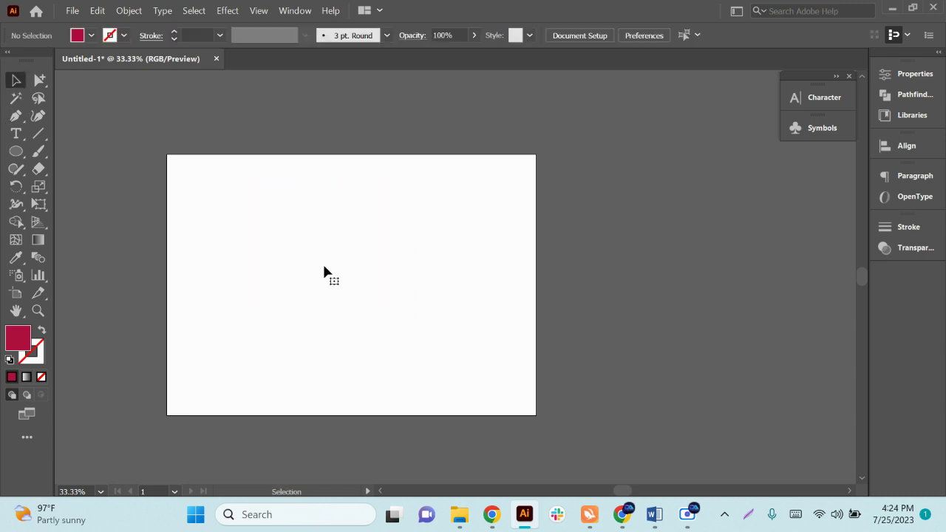
# Minimize Illustrator and Chrome, passing the Fiverr and Upwork tabs, to reveal File Explorer.
pyautogui.click(892, 8)
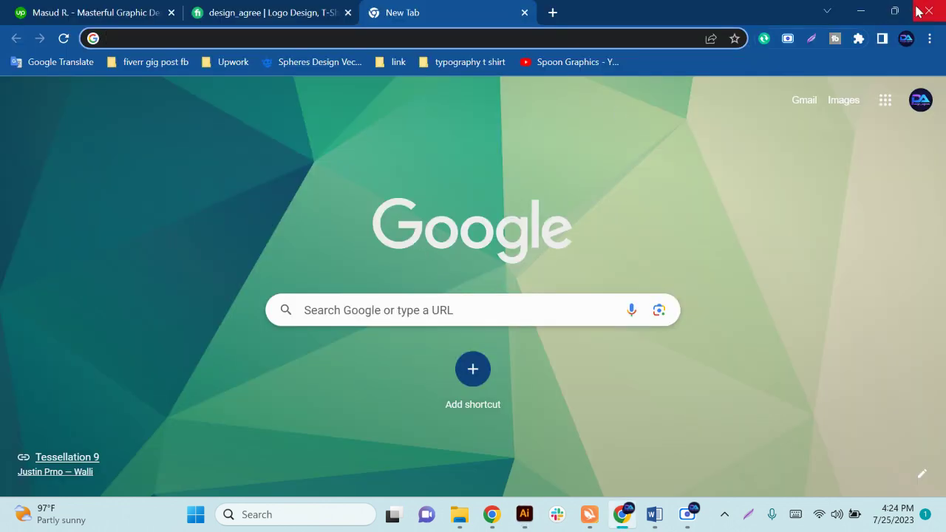
pyautogui.click(265, 11)
pyautogui.click(74, 13)
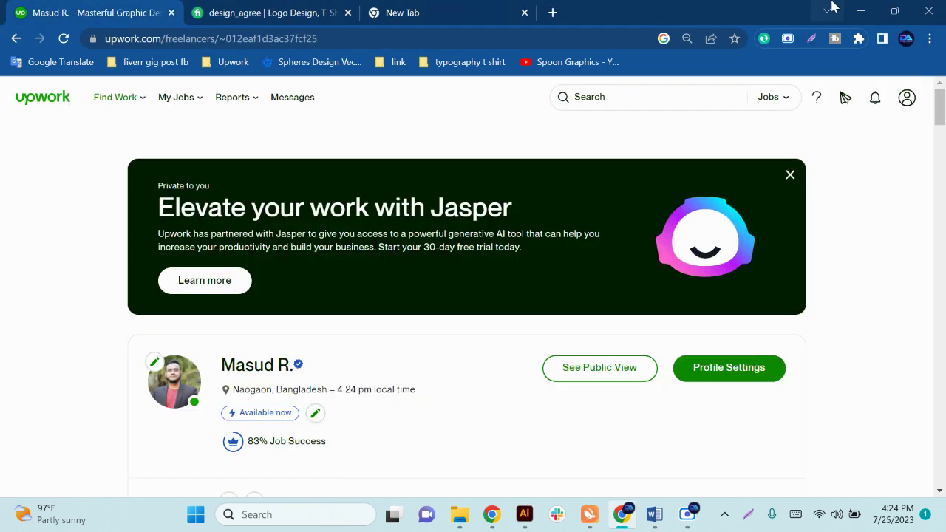
pyautogui.click(862, 13)
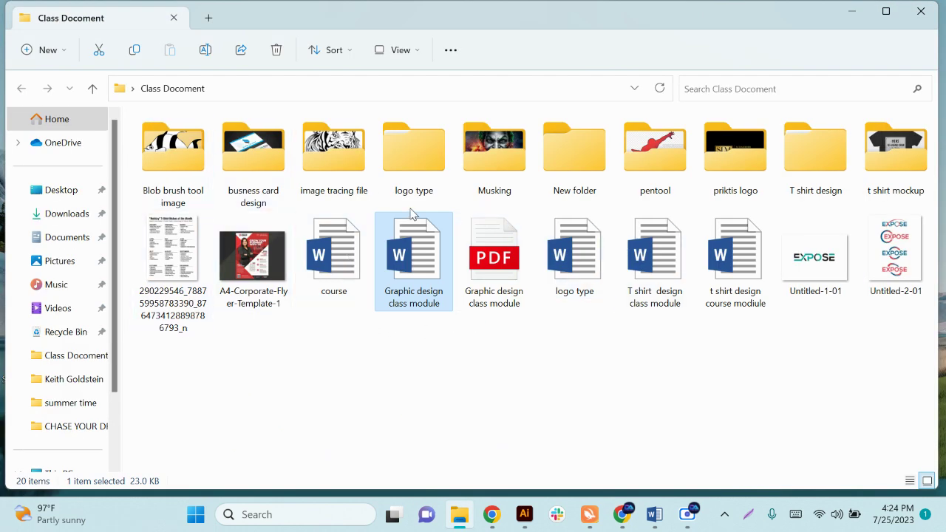
# Copy exercise image 1 from the pentool folder and return to Illustrator.
pyautogui.doubleClick(651, 178)
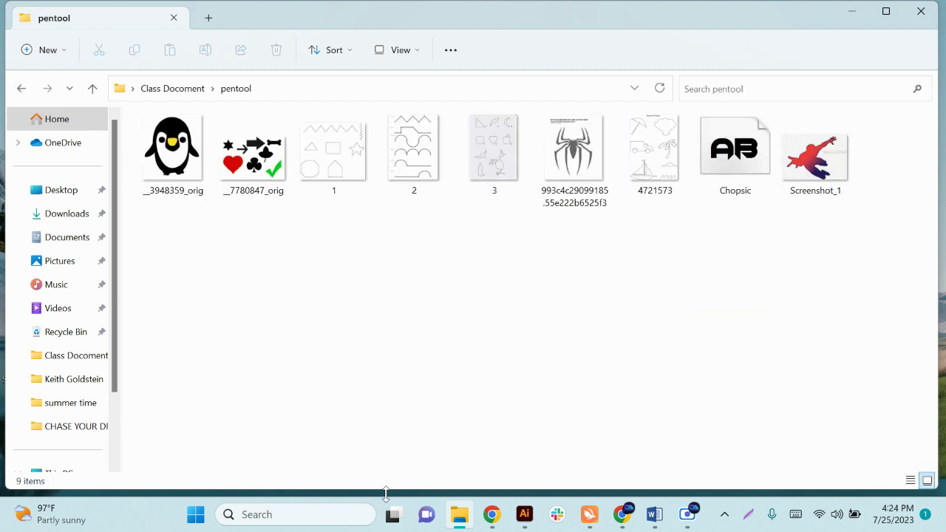
pyautogui.moveTo(342, 184)
pyautogui.mouseDown()
pyautogui.moveTo(414, 349)
pyautogui.moveTo(345, 168)
pyautogui.mouseUp()
pyautogui.hotkey('shift', 'F10')
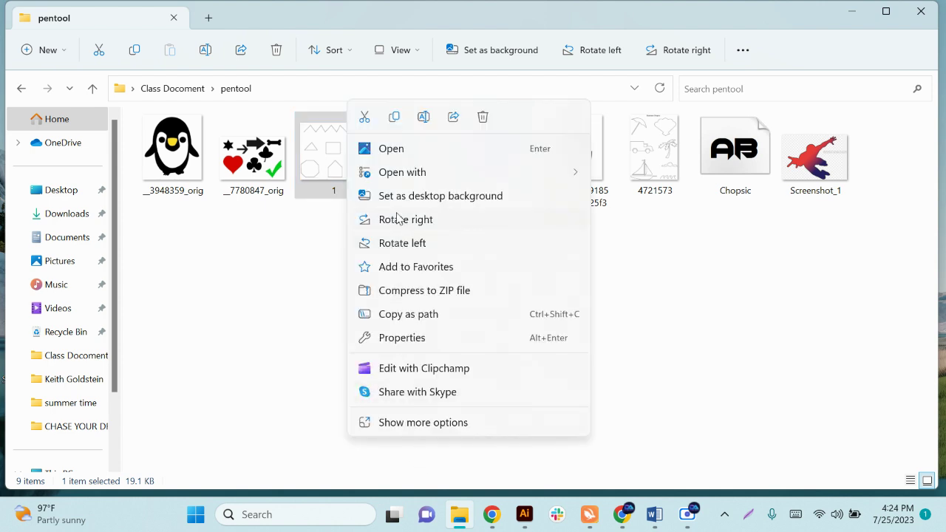
pyautogui.click(392, 120)
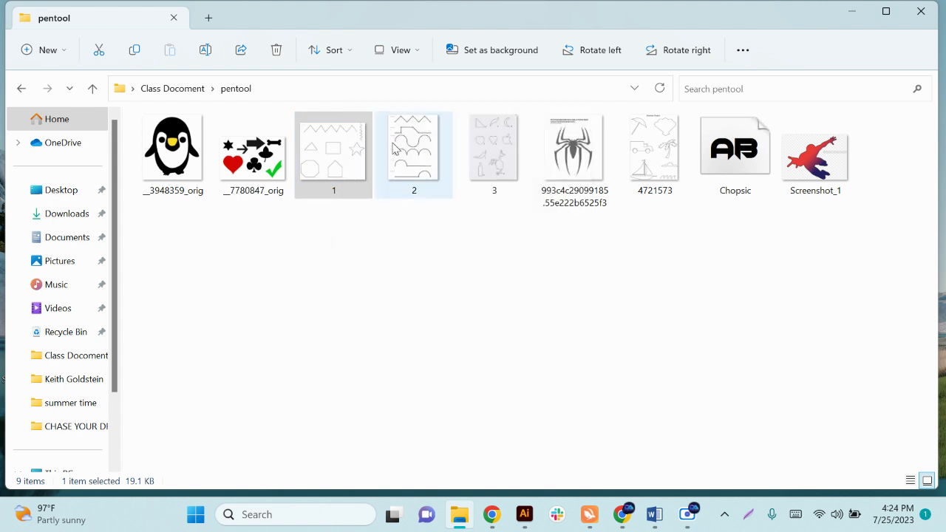
pyautogui.click(522, 515)
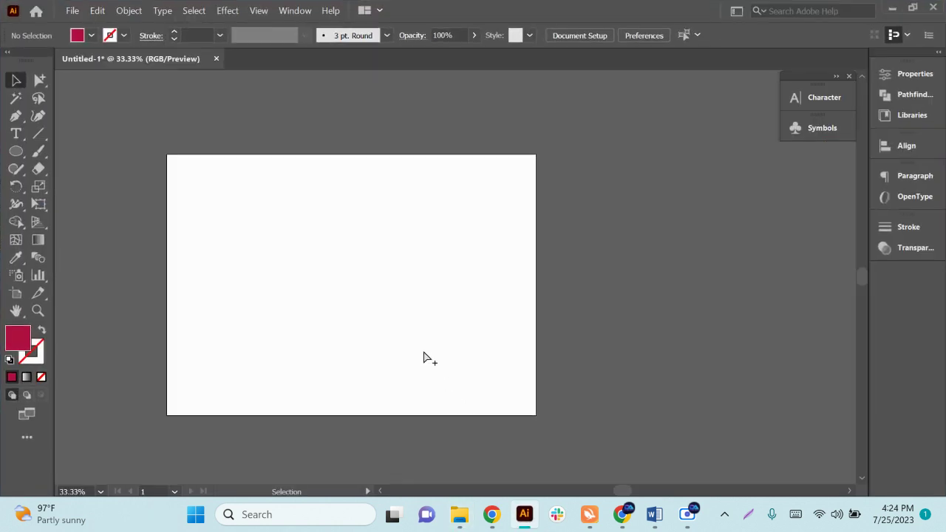
# Paste 1.jpg onto the artboard, shift it left, and lock it via Object > Lock > Selection.
pyautogui.hotkey('ctrl', 'v')
pyautogui.moveTo(427, 294); pyautogui.dragTo(350, 310)
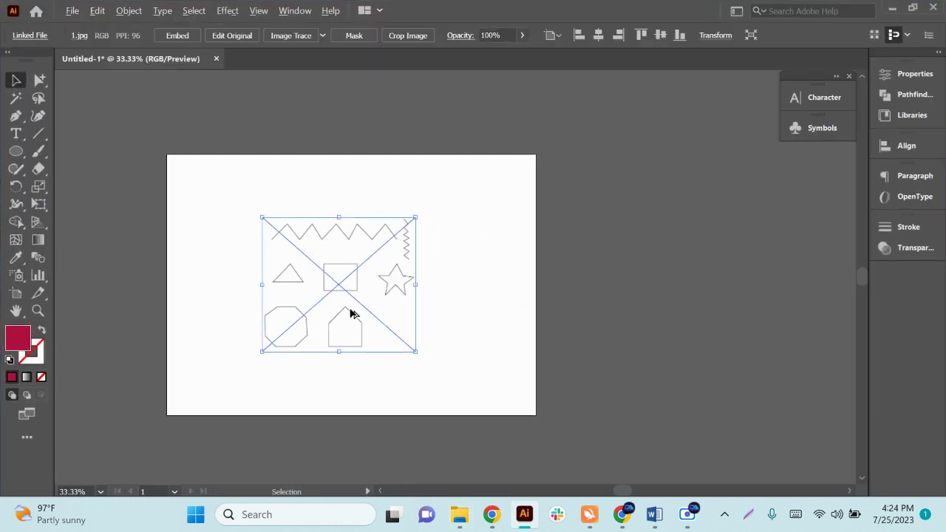
pyautogui.scroll(2, 351, 310)
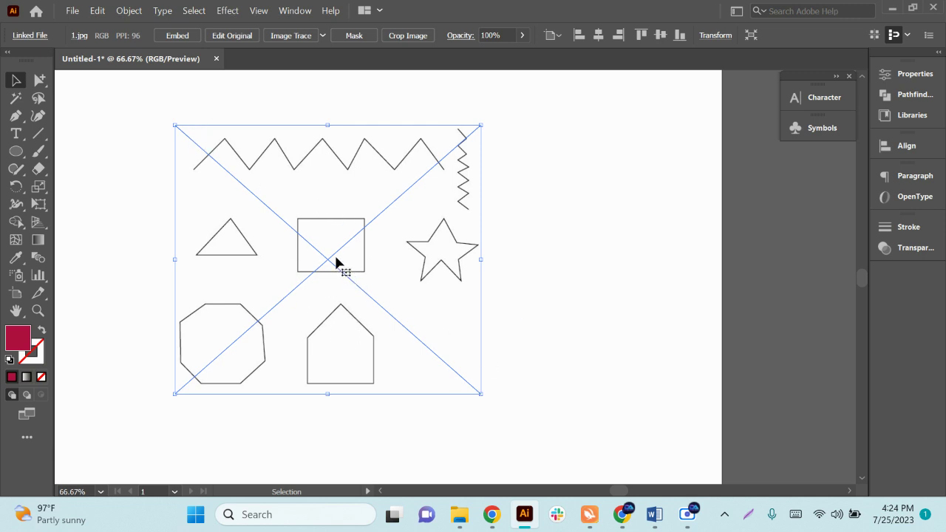
pyautogui.click(127, 12)
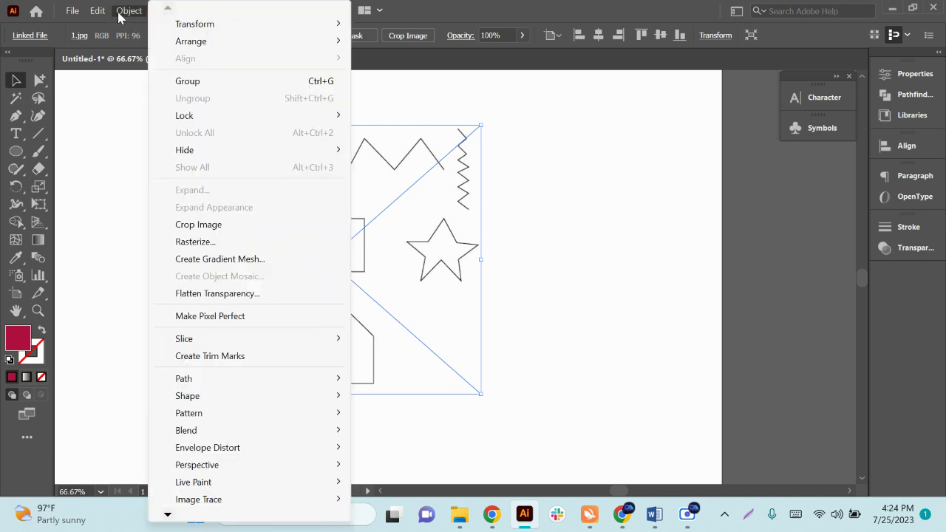
pyautogui.moveTo(186, 116)
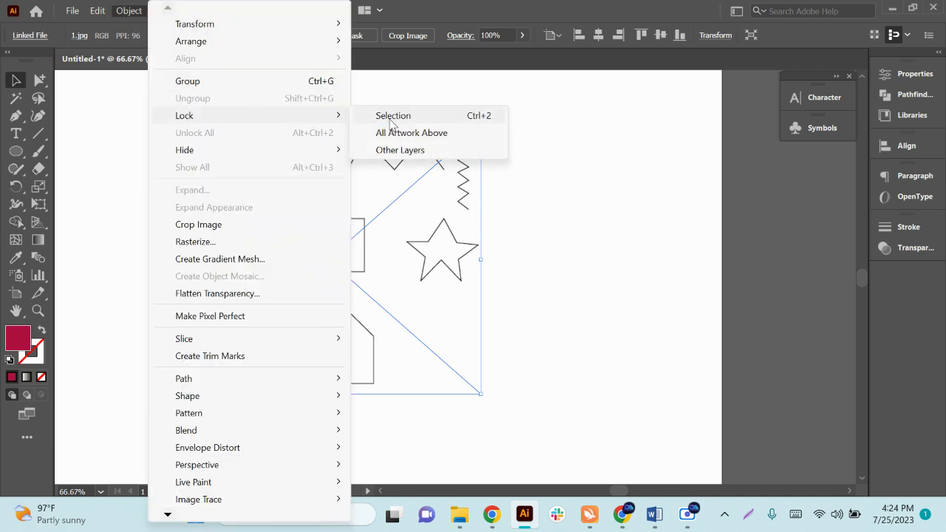
pyautogui.click(473, 122)
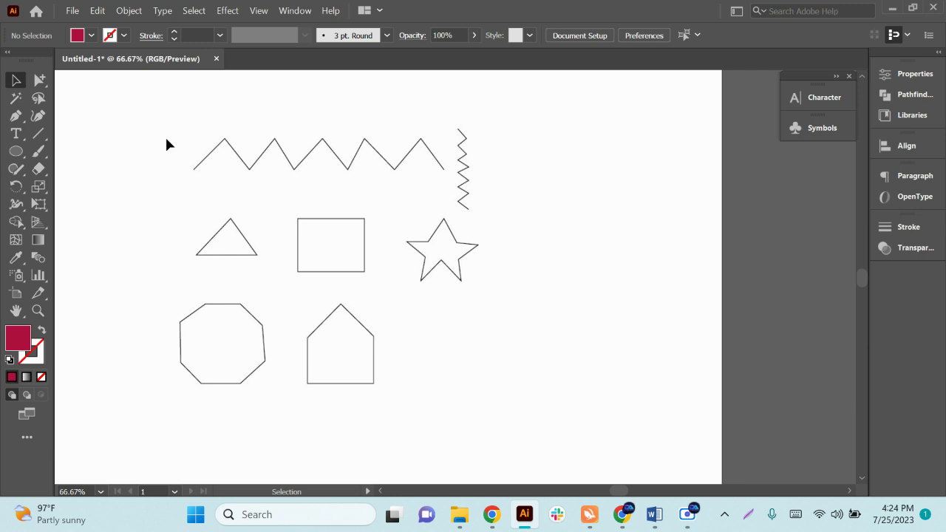
# Trace the triangle with a crimson Pen path, no fill, closing back at the apex.
pyautogui.scroll(1, 271, 251)
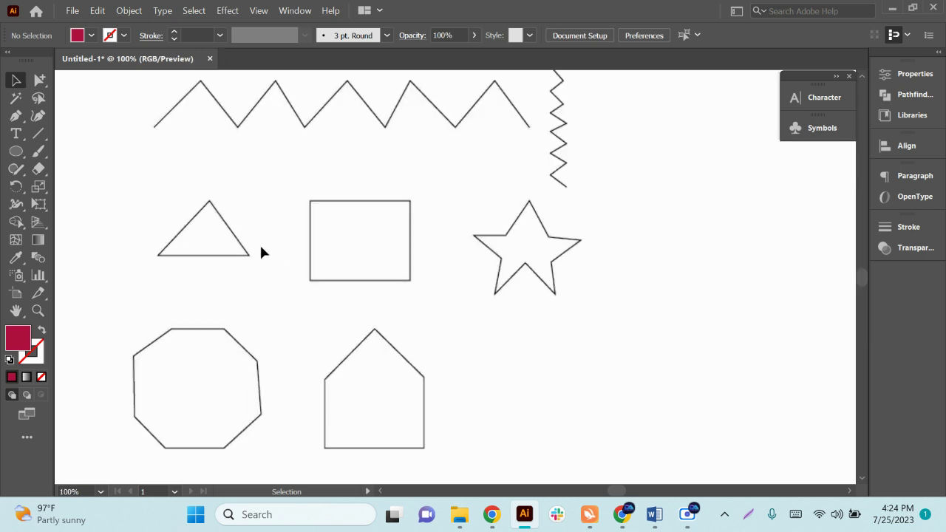
pyautogui.scroll(1, 260, 242)
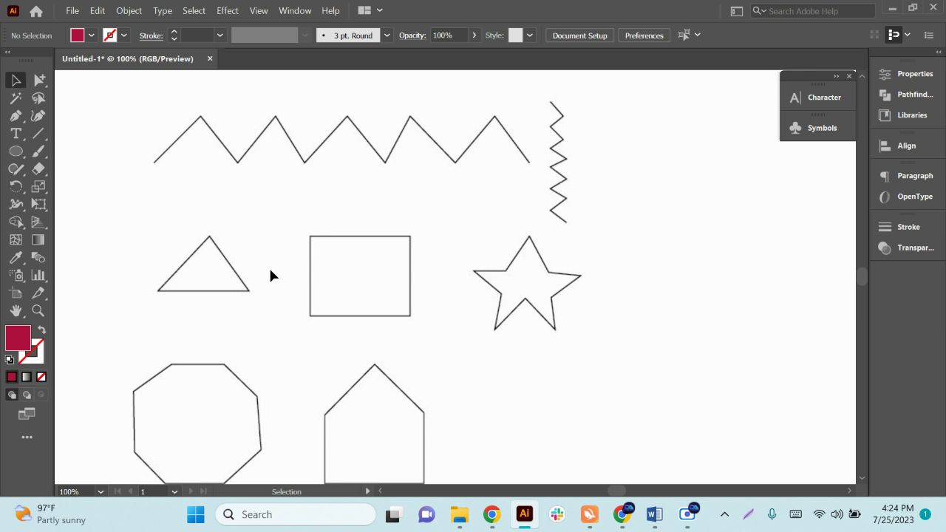
pyautogui.click(15, 117)
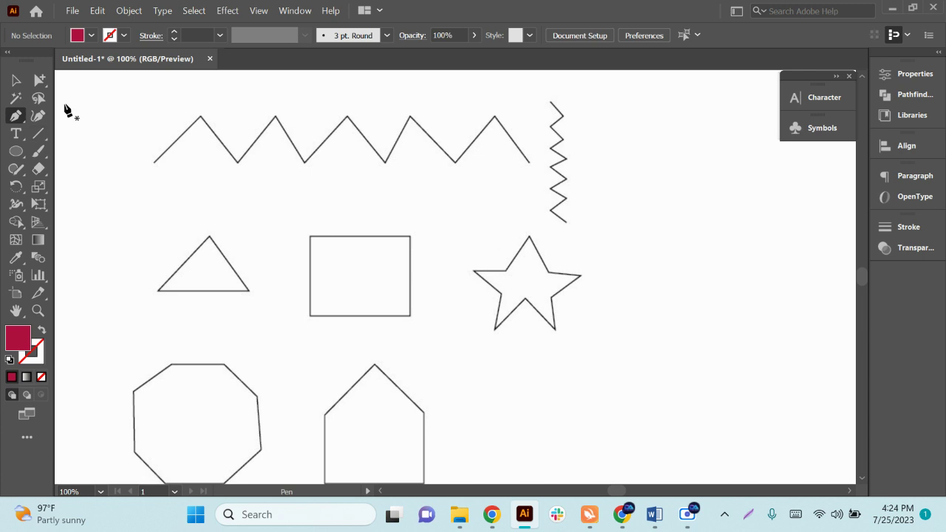
pyautogui.click(40, 332)
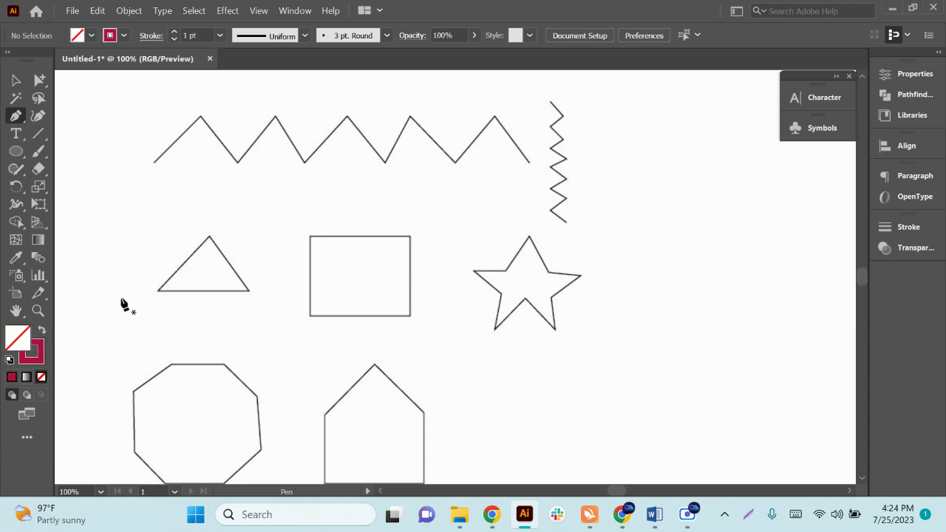
pyautogui.scroll(-1, 209, 344)
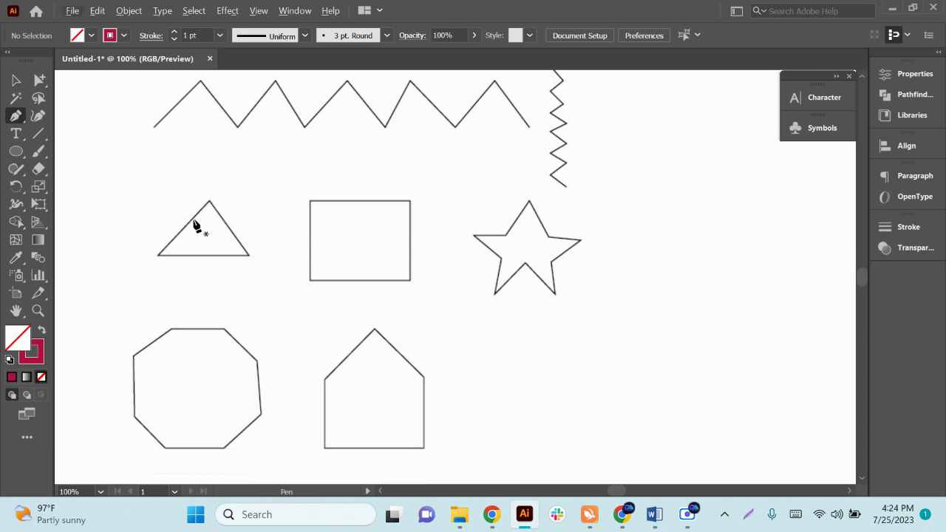
pyautogui.scroll(3, 167, 214)
pyautogui.scroll(1, 166, 218)
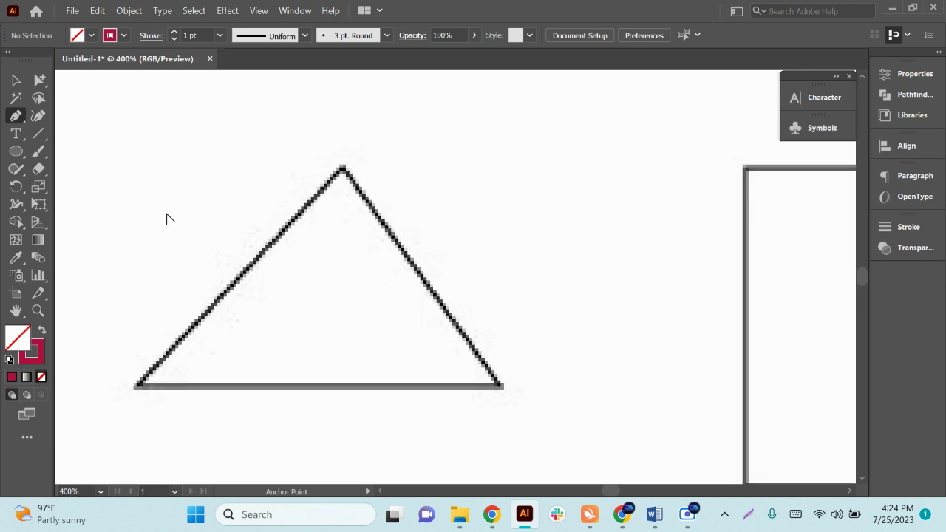
pyautogui.click(342, 169)
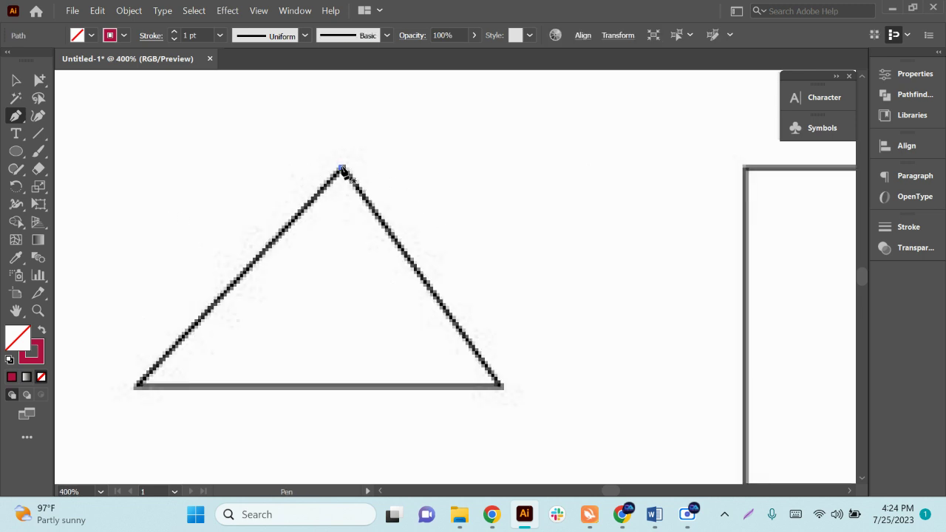
pyautogui.click(137, 385)
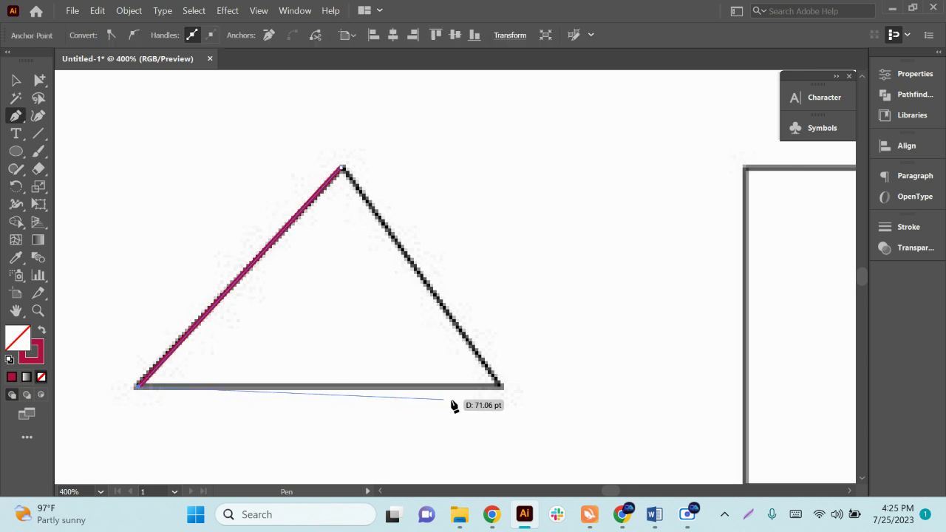
pyautogui.click(501, 386)
pyautogui.click(341, 170)
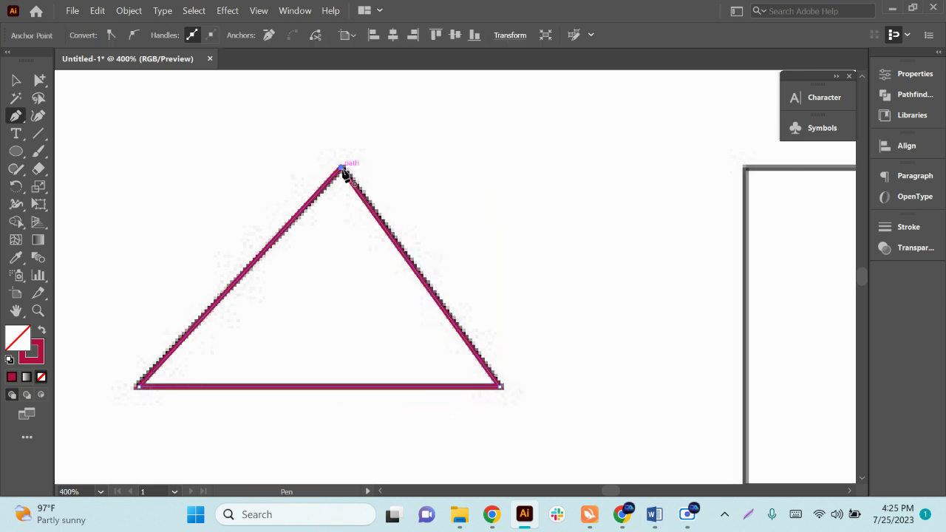
# Set the triangle's stroke weight to 5 pt and deselect it.
pyautogui.press('v')
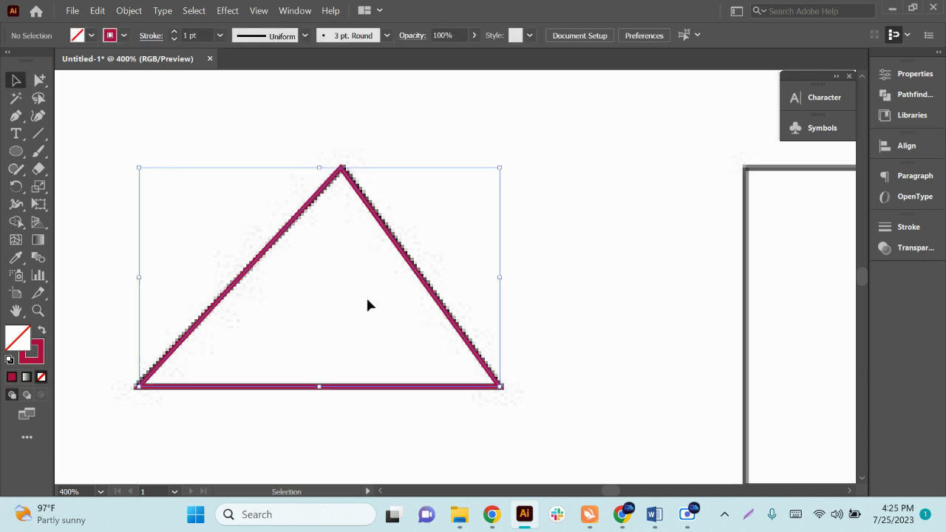
pyautogui.doubleClick(193, 34)
pyautogui.write('5')
pyautogui.press('Return')
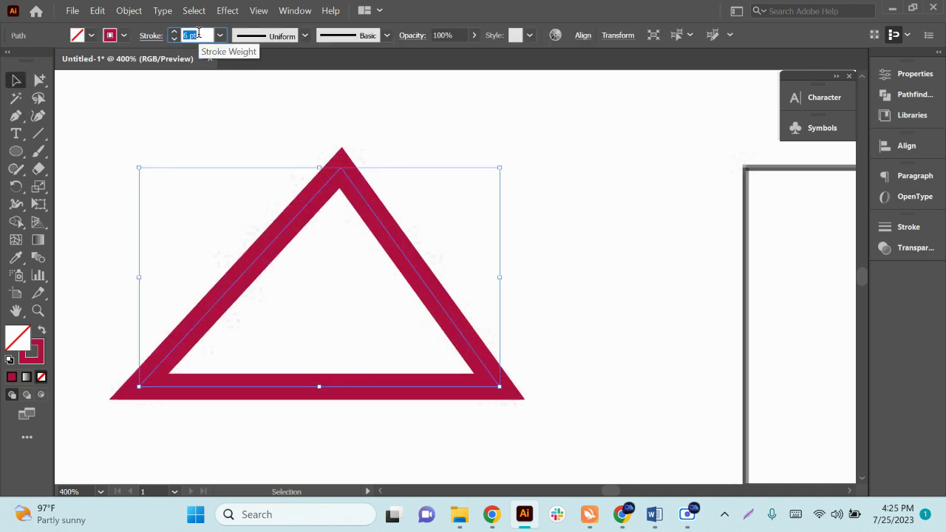
pyautogui.click(150, 202)
pyautogui.scroll(-2, 150, 203)
# Start the house outline with the Pen at the left roof corner, peak and right roof corner.
pyautogui.hscroll(3, 525, 366)
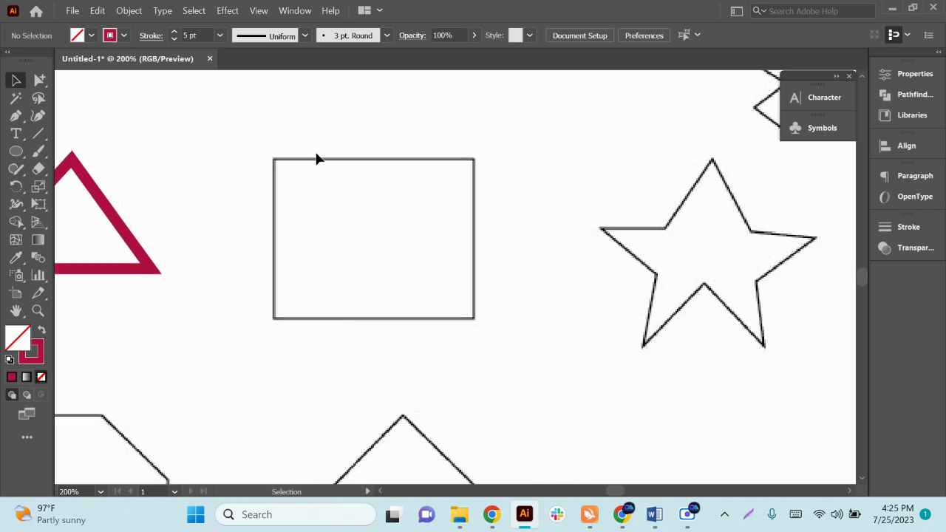
pyautogui.scroll(-1, 369, 292)
pyautogui.scroll(-2, 341, 356)
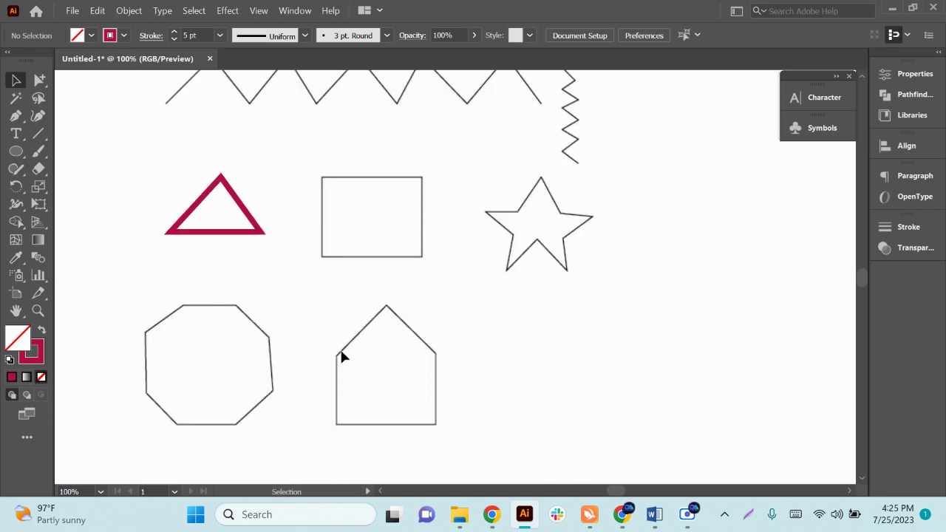
pyautogui.scroll(2, 412, 419)
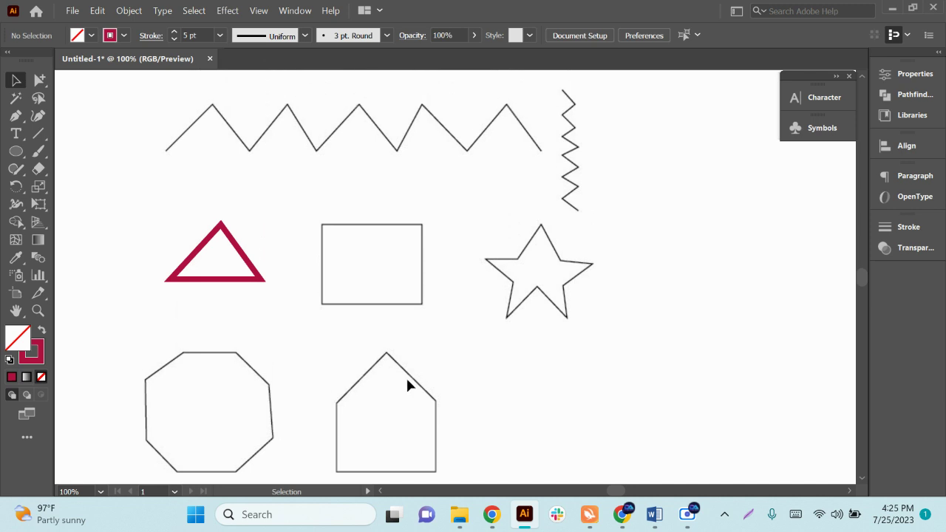
pyautogui.scroll(1, 406, 376)
pyautogui.scroll(-3, 414, 423)
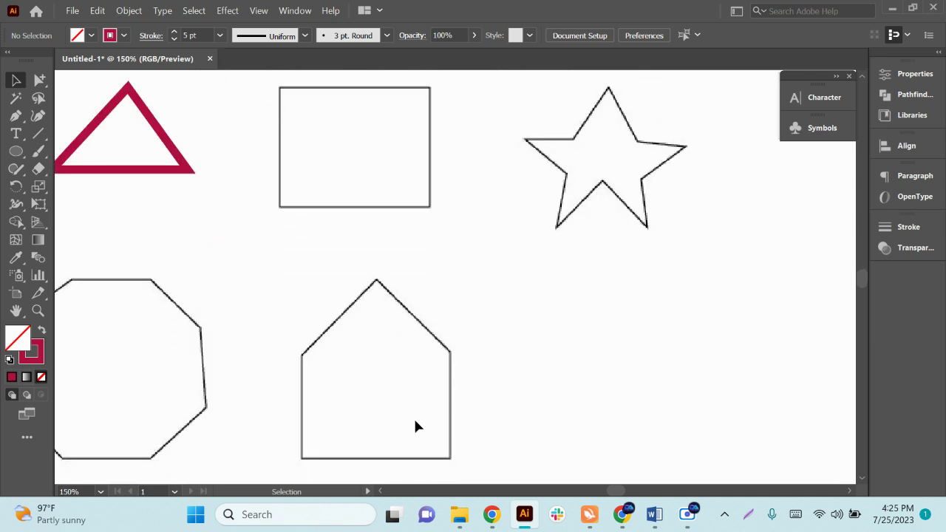
pyautogui.click(16, 115)
pyautogui.scroll(1, 363, 412)
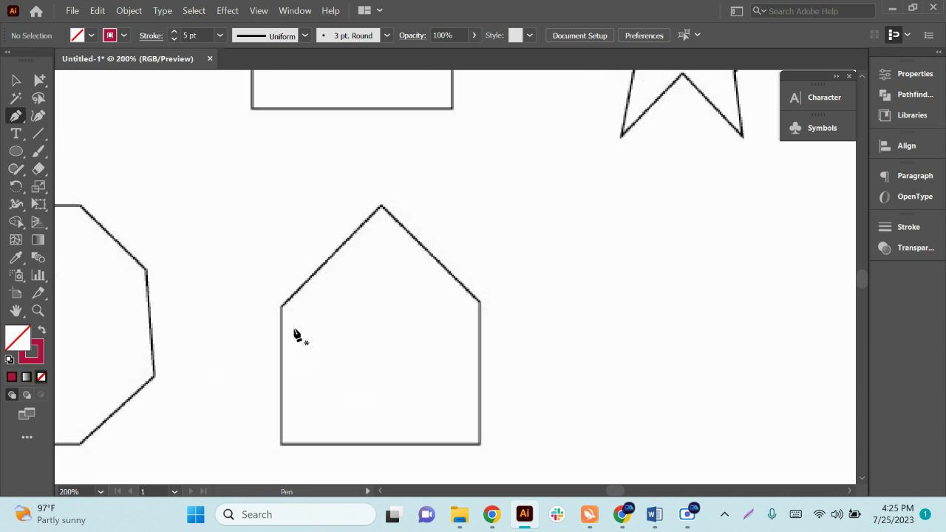
pyautogui.scroll(2, 286, 315)
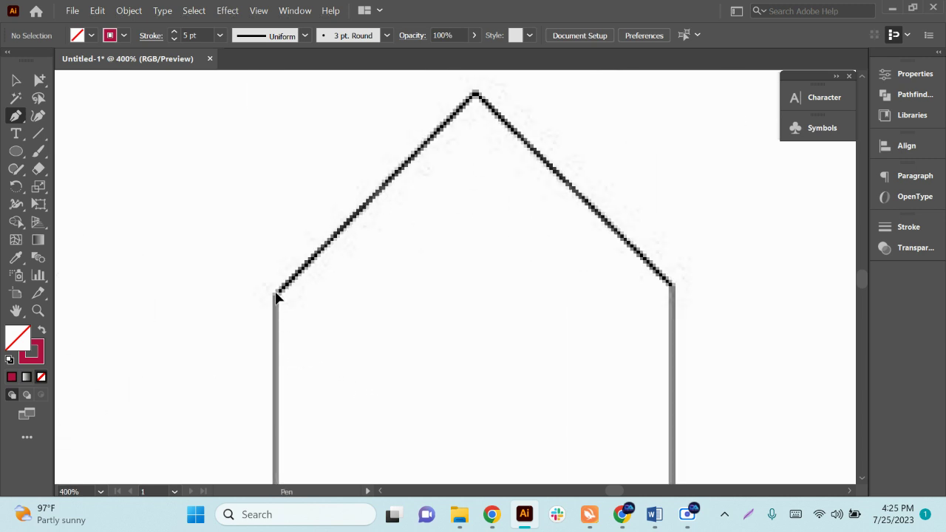
pyautogui.click(276, 294)
pyautogui.click(476, 92)
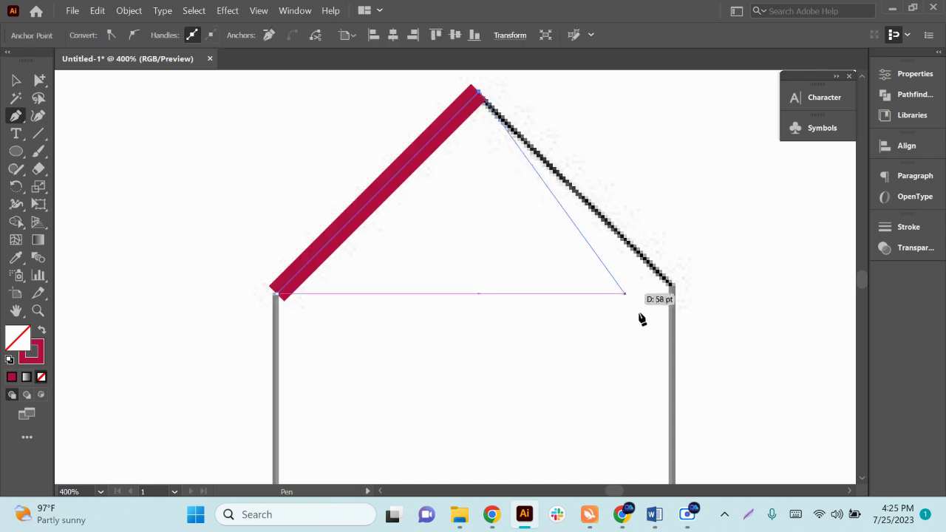
pyautogui.click(671, 287)
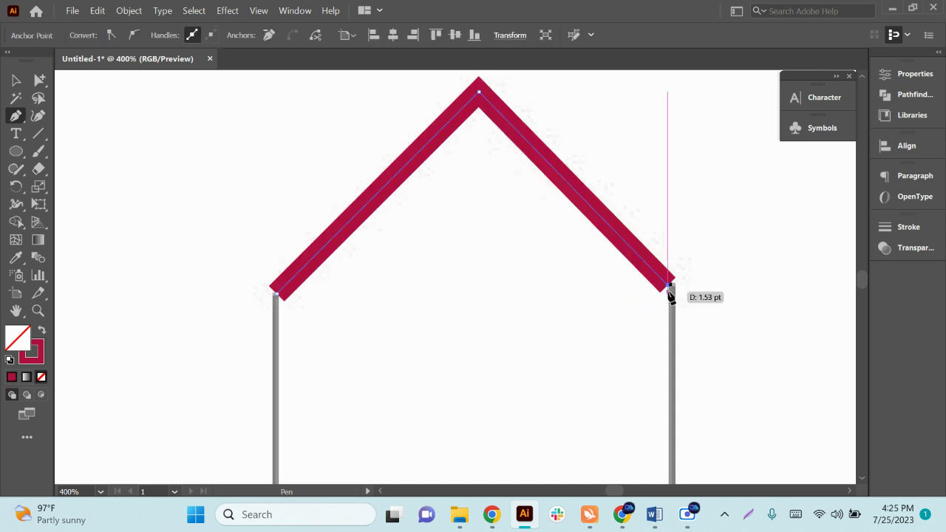
# Add the bottom-right and bottom-left corners, close the outline, and redraw the left wall corner.
pyautogui.scroll(-2, 671, 293)
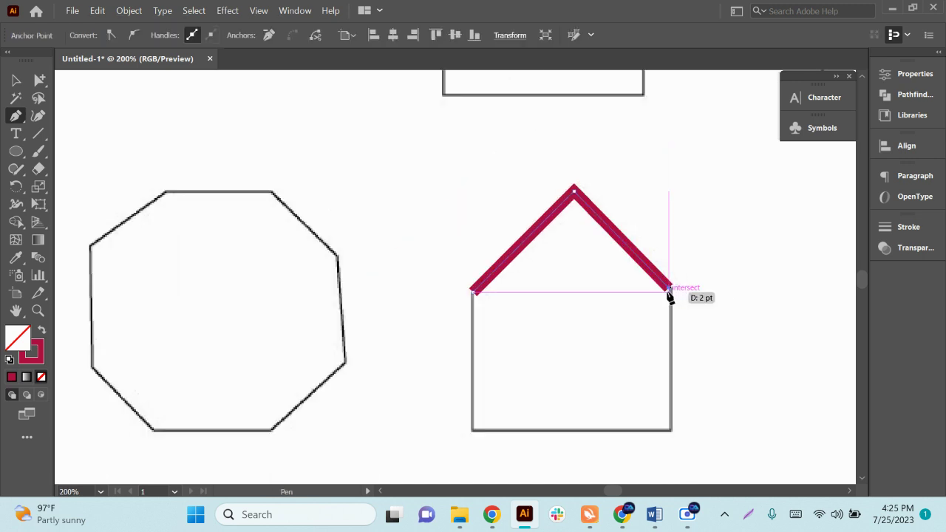
pyautogui.click(669, 431)
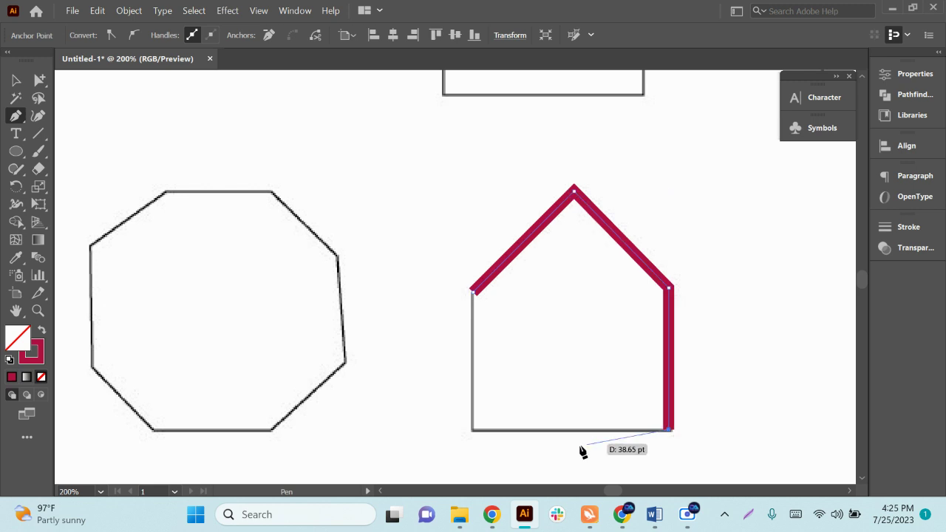
pyautogui.click(474, 431)
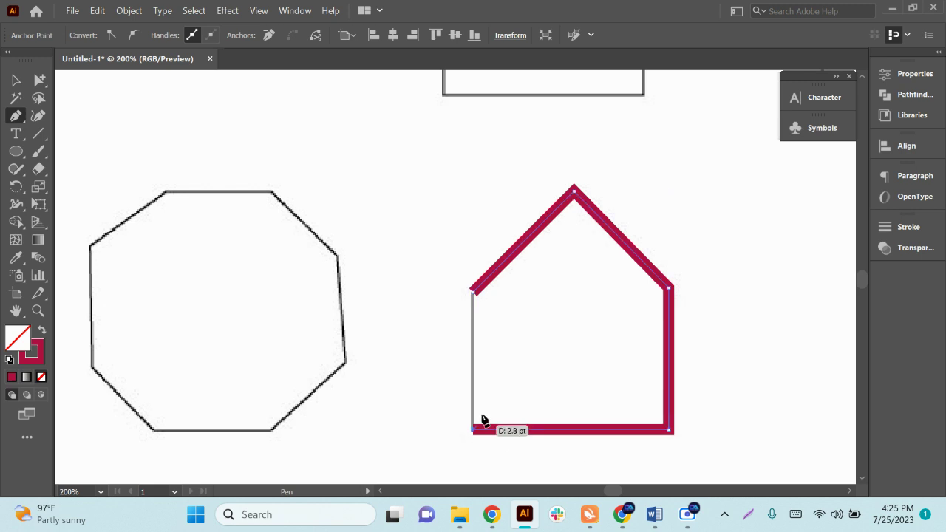
pyautogui.click(471, 292)
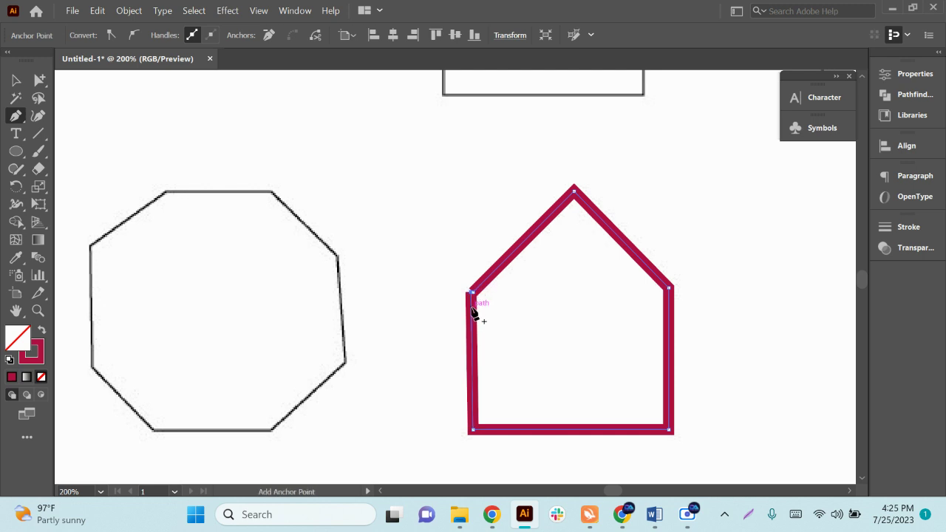
pyautogui.scroll(6, 473, 300)
pyautogui.hotkey('ctrl', 'z')
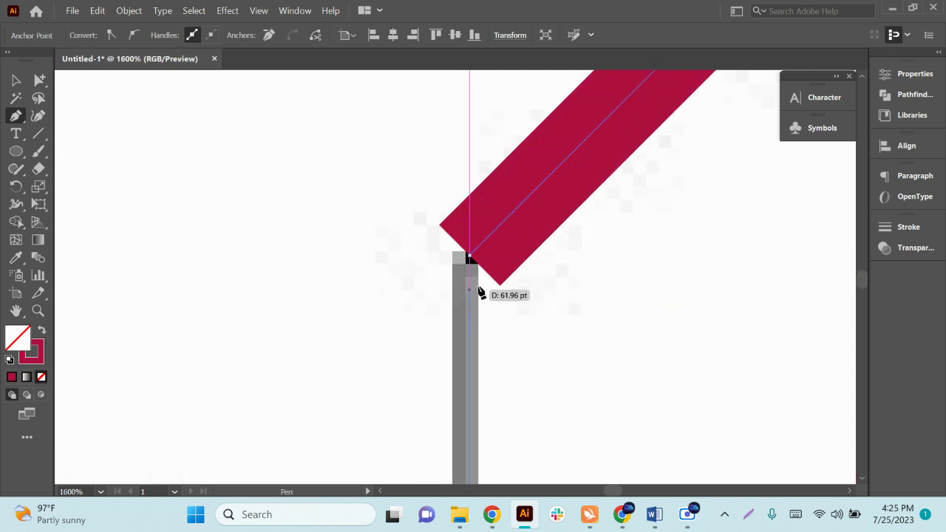
pyautogui.click(468, 257)
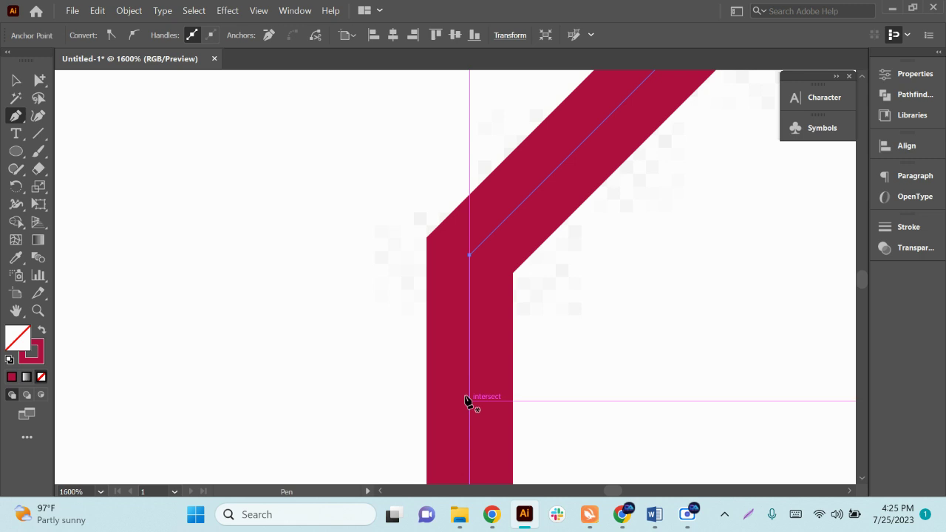
pyautogui.scroll(-10, 469, 323)
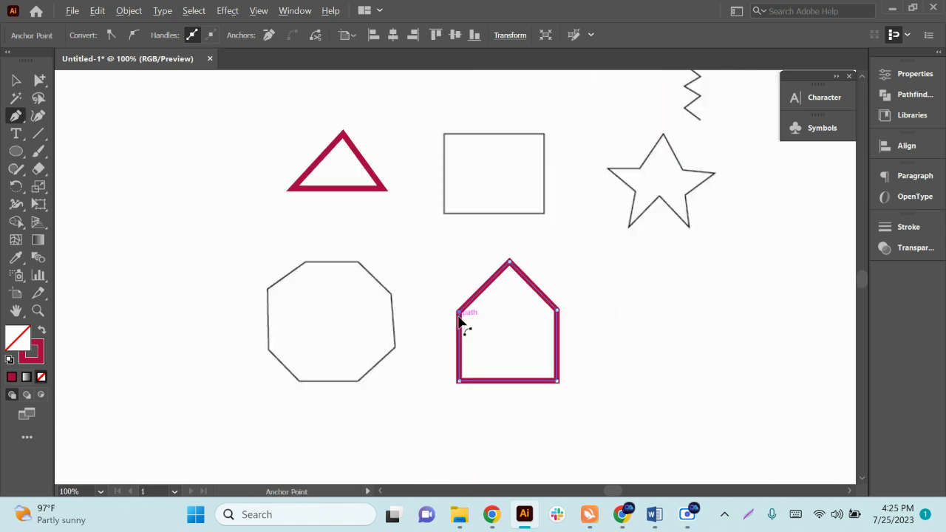
pyautogui.scroll(3, 587, 306)
pyautogui.scroll(2, 592, 315)
# Unlock all with Object > Unlock All and delete the 1.jpg exercise sheet.
pyautogui.press('v')
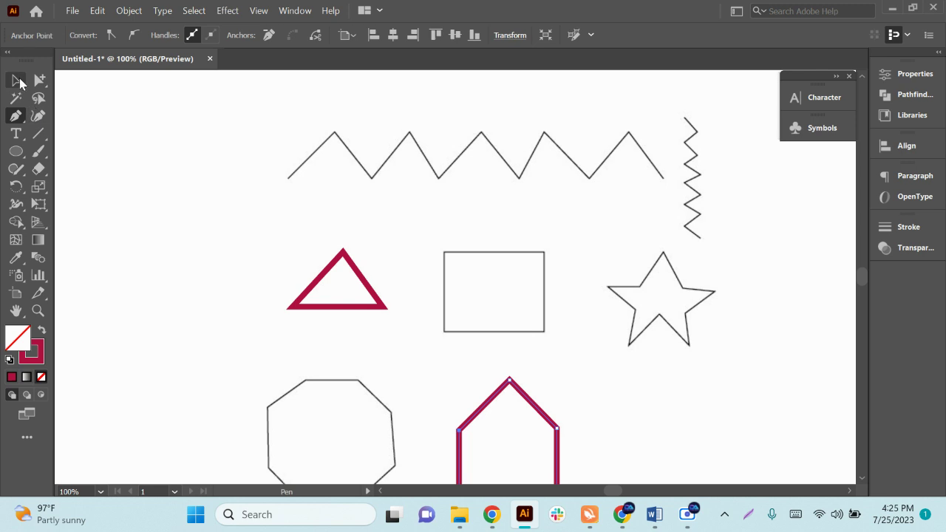
pyautogui.moveTo(229, 188); pyautogui.dragTo(580, 445)
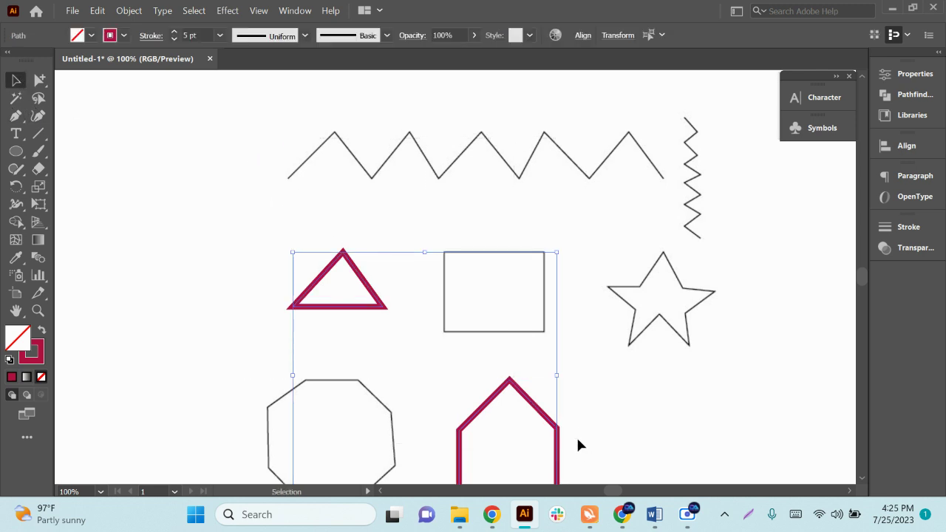
pyautogui.click(129, 10)
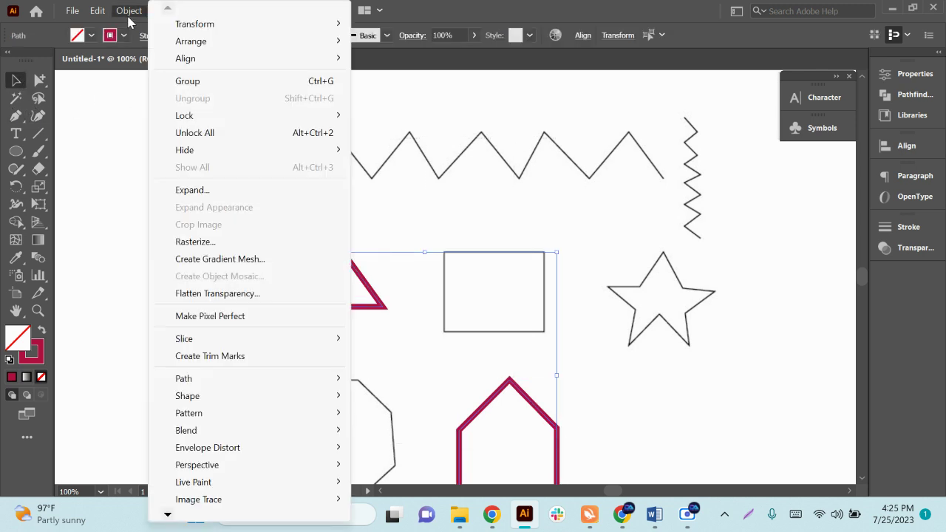
pyautogui.click(189, 134)
pyautogui.hotkey('ctrl', '-')
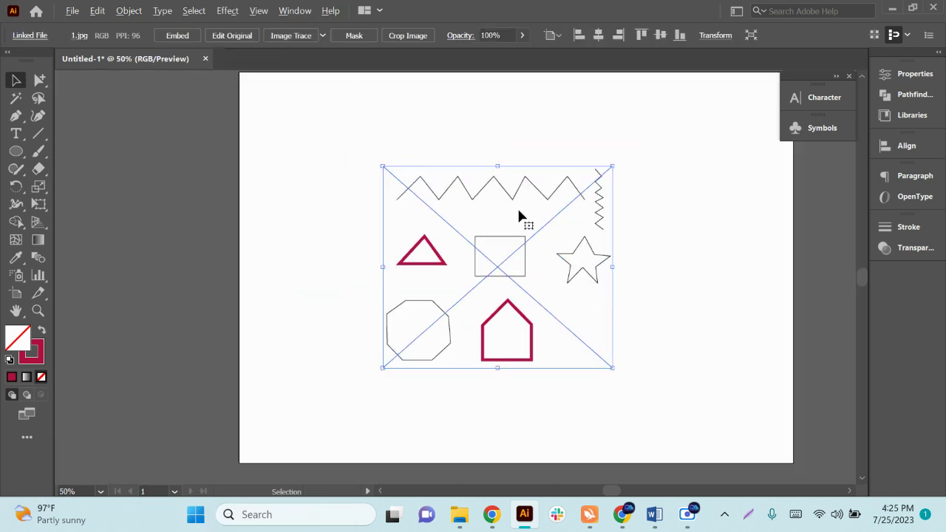
pyautogui.moveTo(517, 213); pyautogui.dragTo(301, 196)
pyautogui.press('Delete')
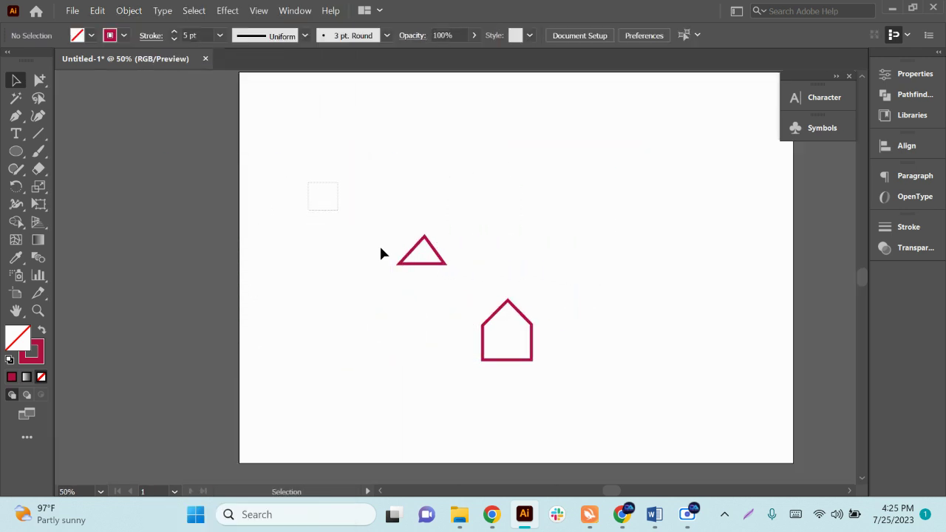
# Move the crimson triangle and house onto the pasteboard and drag exercise sheet 2 into the document.
pyautogui.moveTo(380, 247); pyautogui.dragTo(568, 425)
pyautogui.moveTo(494, 316); pyautogui.dragTo(136, 286)
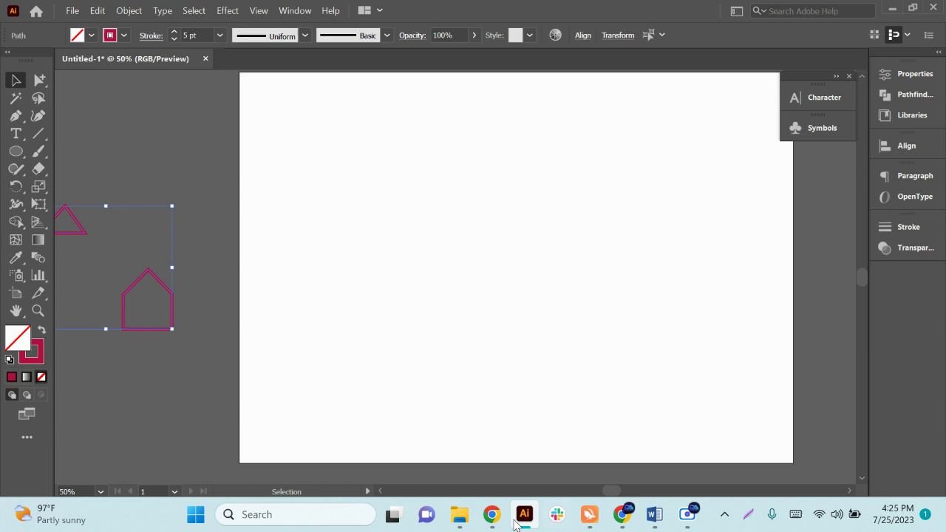
pyautogui.click(893, 7)
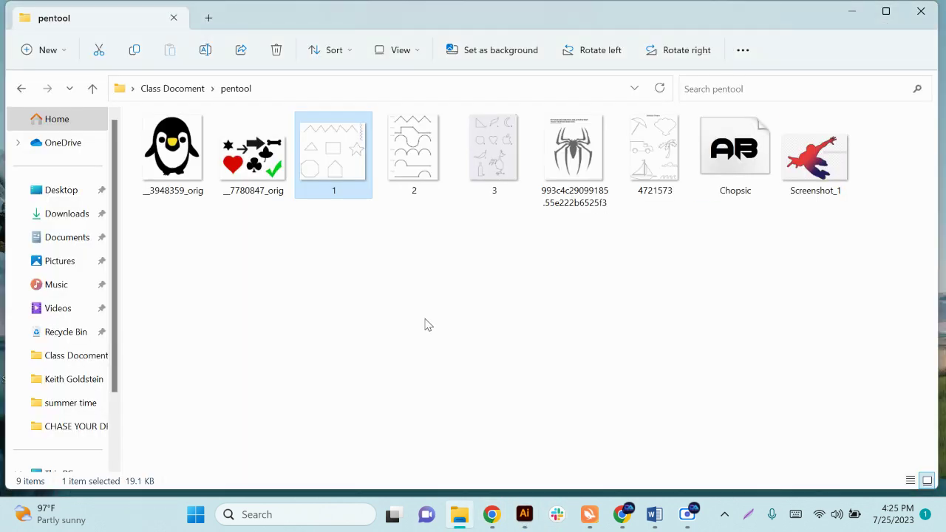
pyautogui.moveTo(408, 165); pyautogui.dragTo(525, 260)
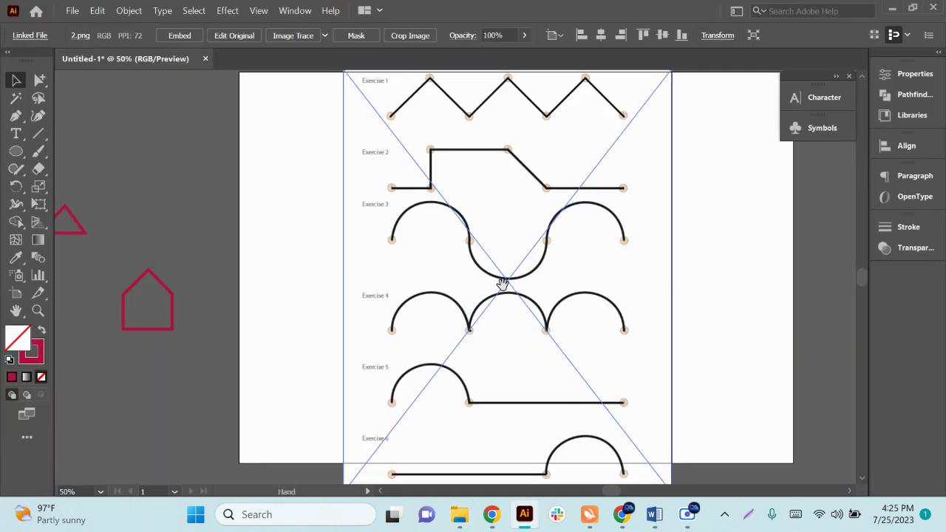
# Shrink 2.png by its bounding-box handles to fit the artboard and lock it via Object > Lock > Selection.
pyautogui.hotkey('ctrl', '-')
pyautogui.moveTo(494, 152)
pyautogui.mouseDown()
pyautogui.moveTo(481, 189)
pyautogui.moveTo(487, 162)
pyautogui.mouseUp()
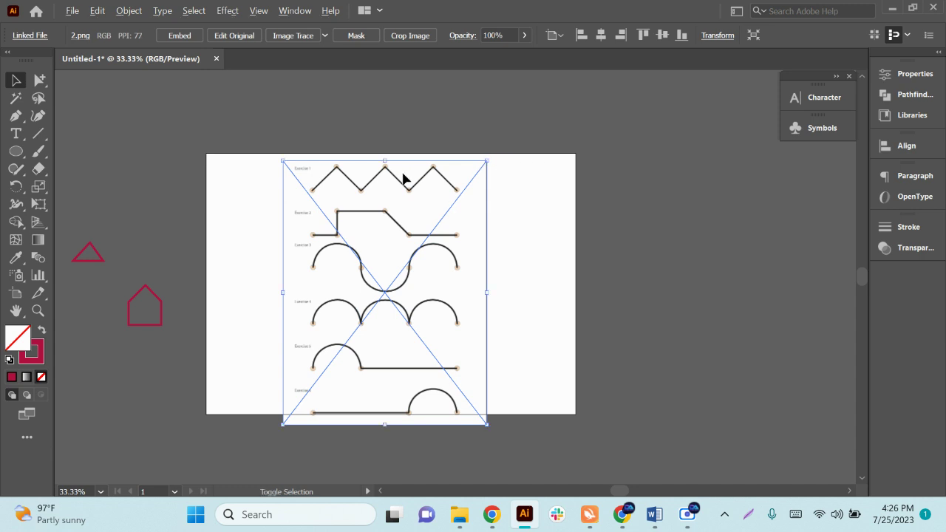
pyautogui.moveTo(388, 160); pyautogui.dragTo(390, 204)
pyautogui.scroll(2, 389, 303)
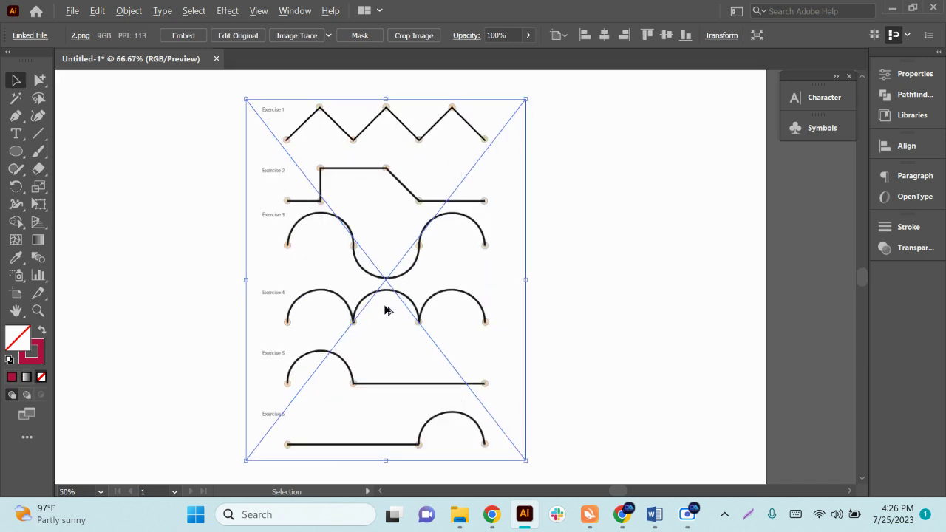
pyautogui.scroll(2, 373, 292)
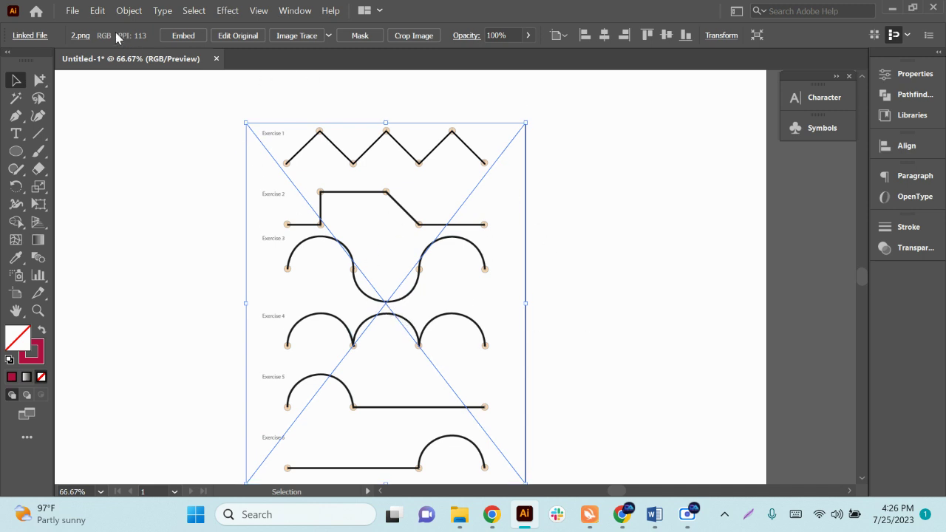
pyautogui.click(128, 11)
pyautogui.moveTo(215, 118)
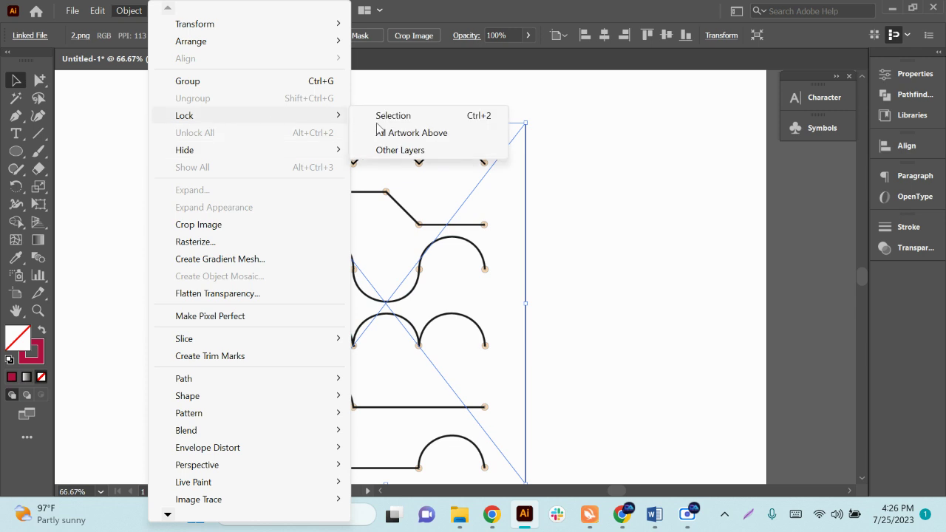
pyautogui.click(377, 122)
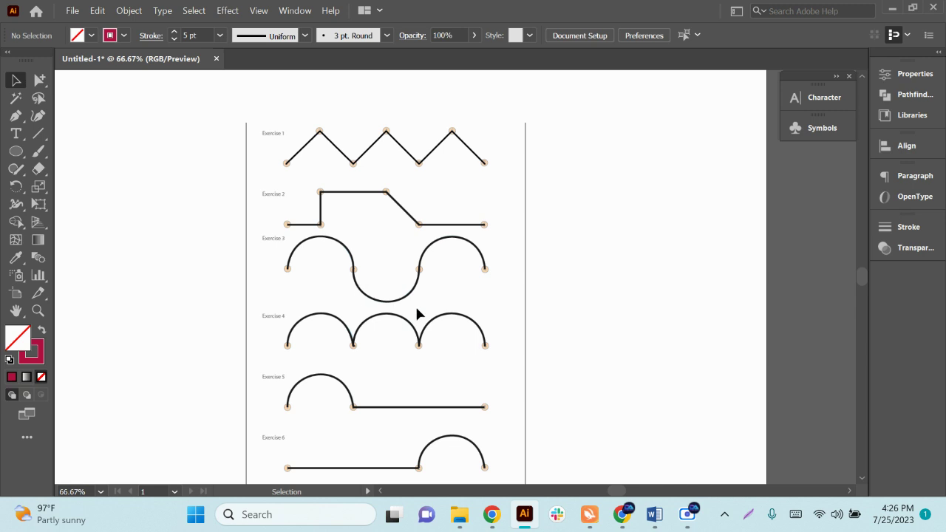
# Start Exercise 3's wave at its left end with the Pen tool and curve over the first arc.
pyautogui.scroll(3, 411, 318)
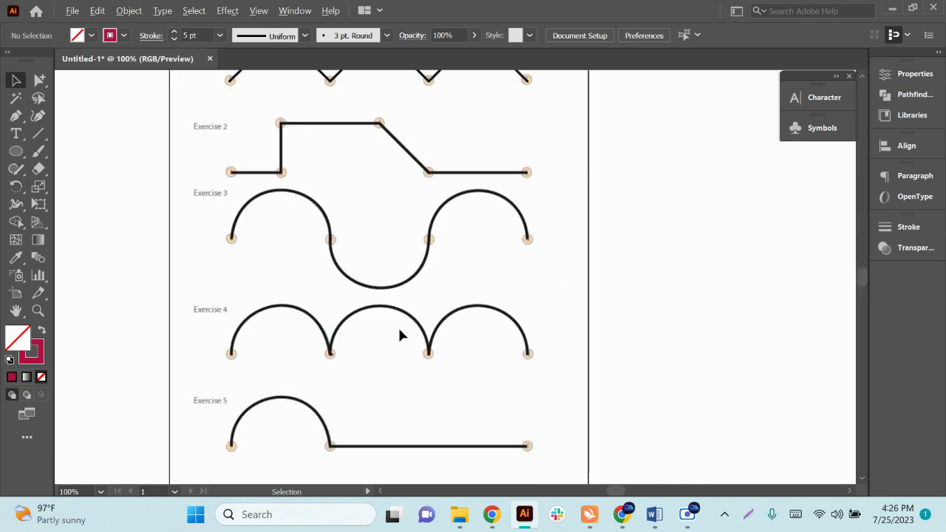
pyautogui.scroll(2, 235, 173)
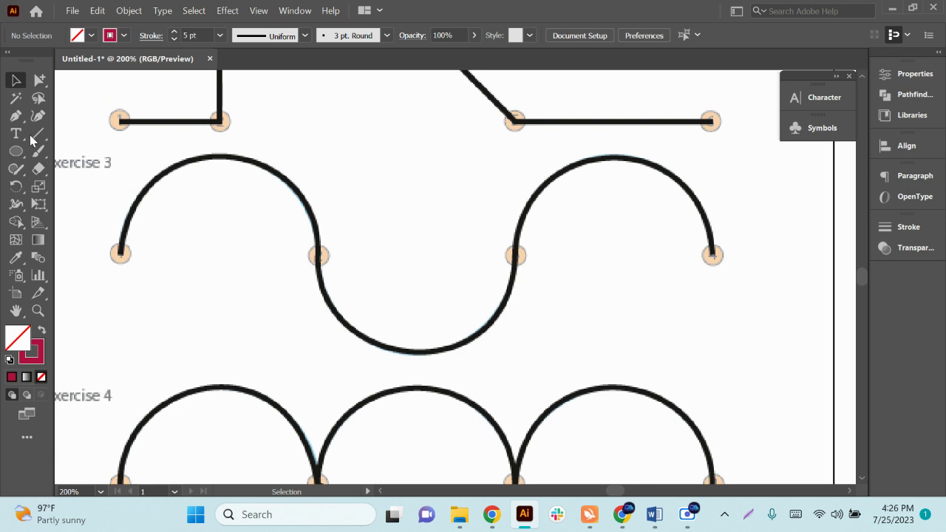
pyautogui.click(16, 117)
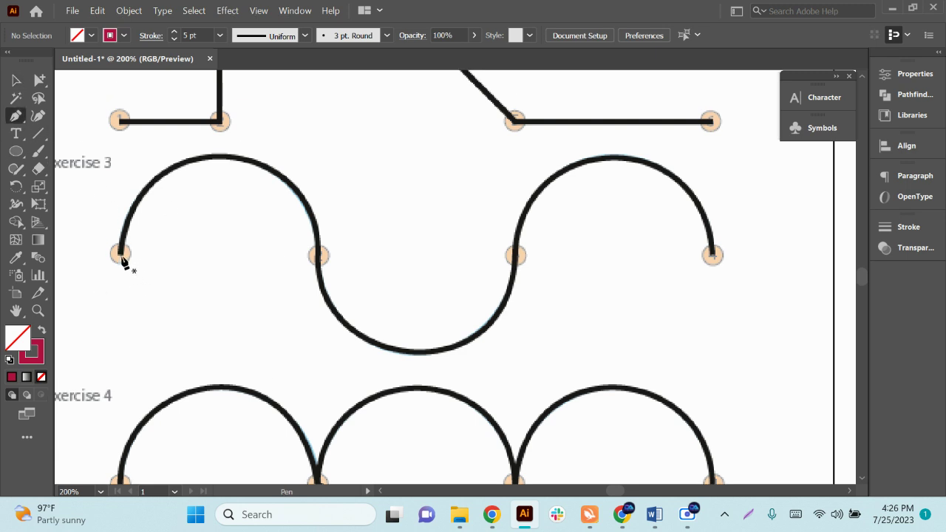
pyautogui.moveTo(121, 254); pyautogui.dragTo(190, 191)
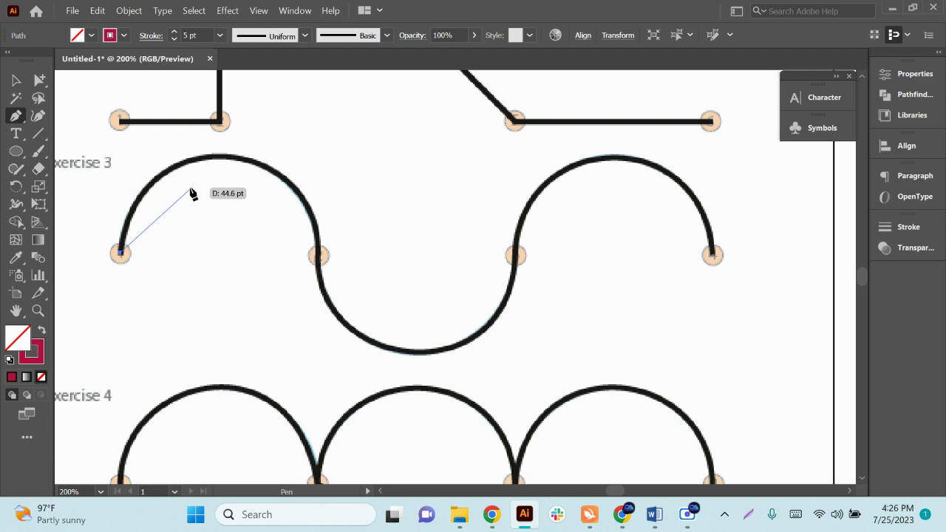
pyautogui.moveTo(191, 193)
pyautogui.mouseDown()
pyautogui.moveTo(219, 158)
pyautogui.moveTo(315, 158)
pyautogui.mouseUp()
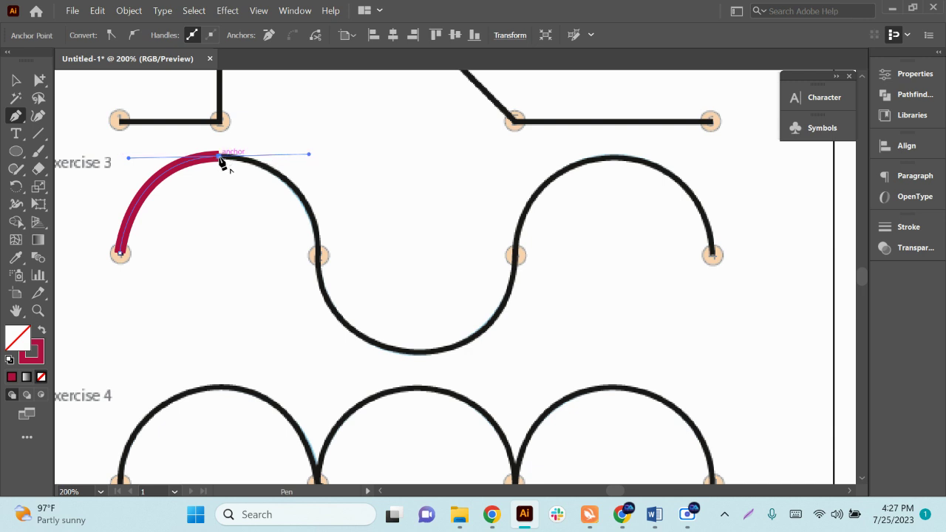
pyautogui.moveTo(225, 162)
pyautogui.mouseDown()
pyautogui.moveTo(221, 172)
pyautogui.moveTo(234, 169)
pyautogui.mouseUp()
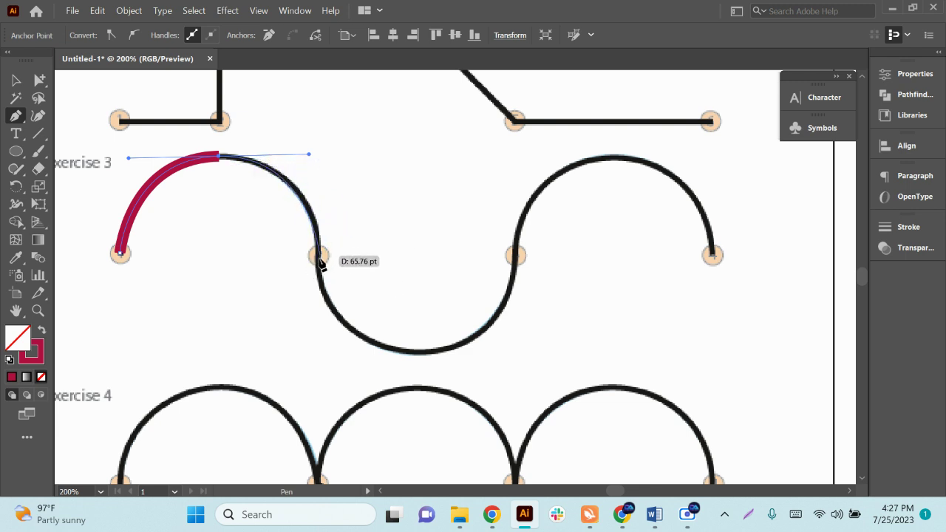
pyautogui.moveTo(319, 261); pyautogui.dragTo(526, 358)
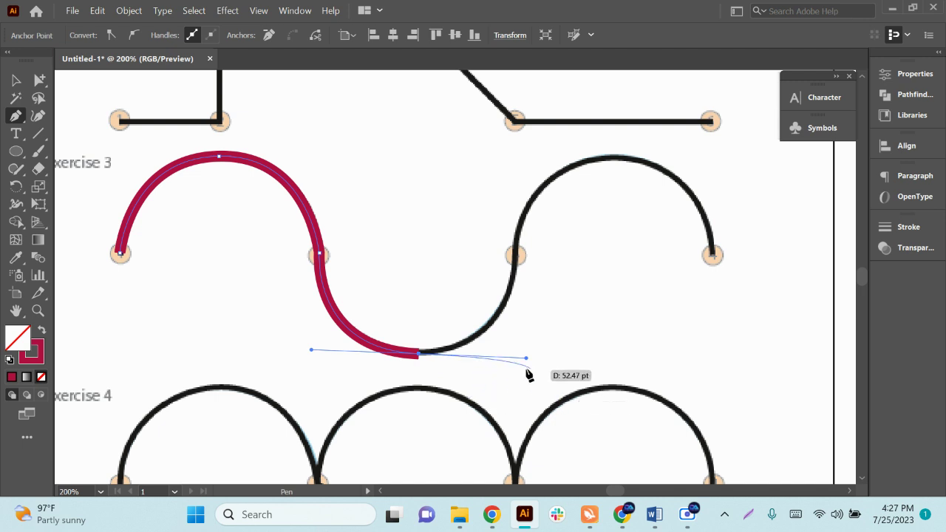
# Continue the crimson wave through its bottom dip and over the right arc to the end circle.
pyautogui.moveTo(527, 360); pyautogui.dragTo(528, 358)
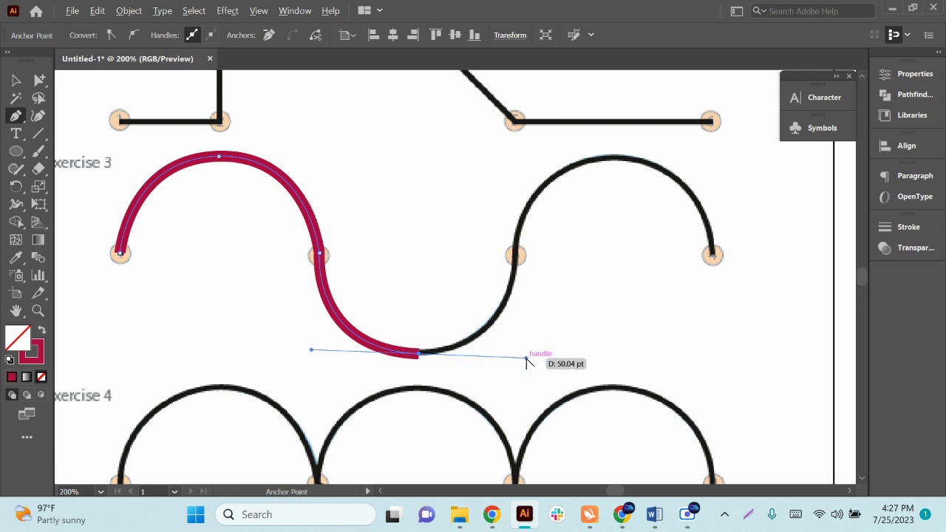
pyautogui.moveTo(527, 359)
pyautogui.mouseDown()
pyautogui.moveTo(491, 358)
pyautogui.moveTo(525, 375)
pyautogui.mouseUp()
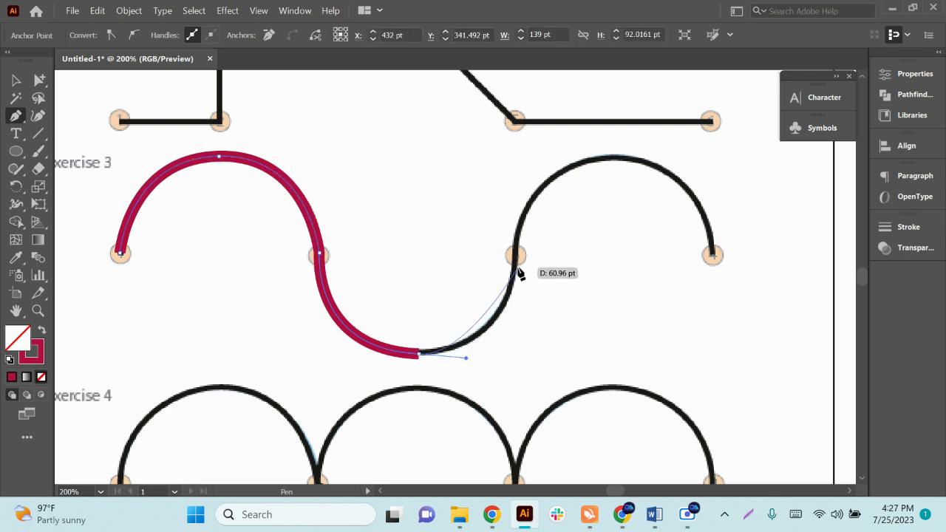
pyautogui.moveTo(516, 256); pyautogui.dragTo(523, 189)
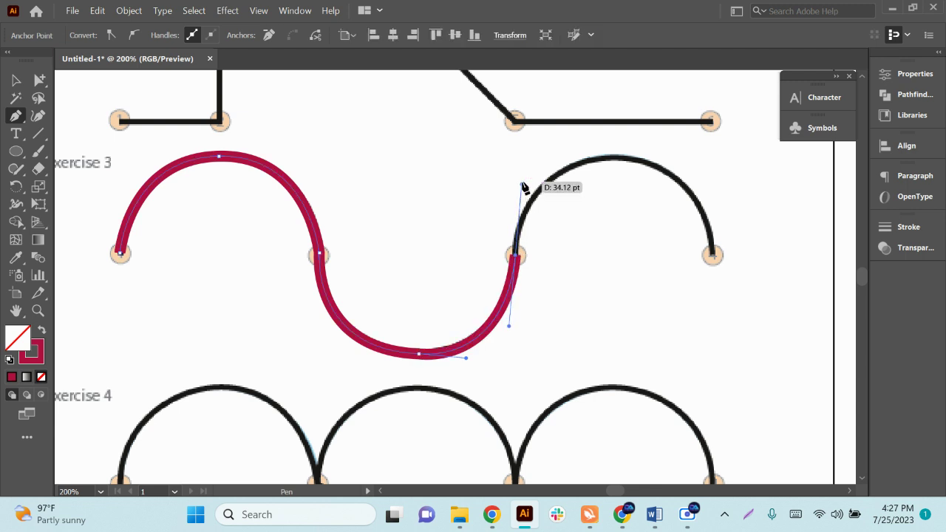
pyautogui.scroll(2, 633, 214)
pyautogui.moveTo(635, 196); pyautogui.dragTo(694, 209)
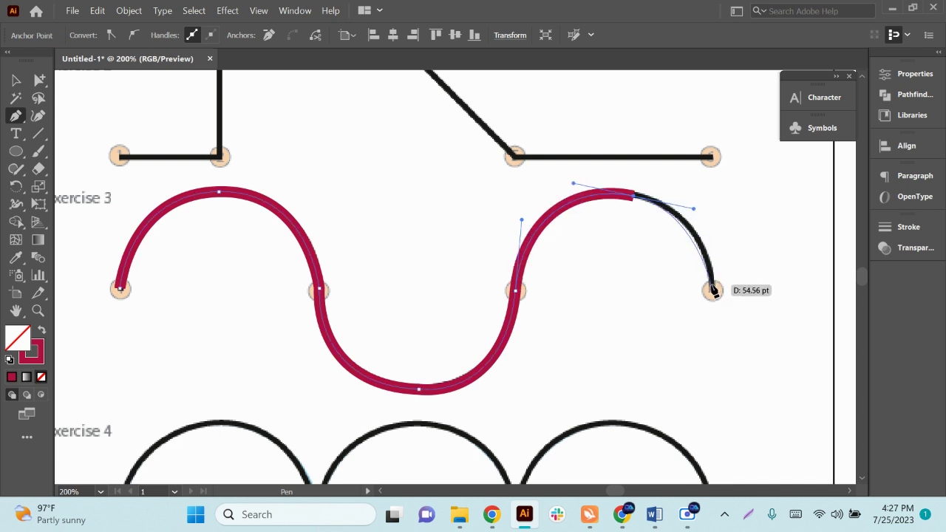
pyautogui.moveTo(721, 338); pyautogui.dragTo(717, 332)
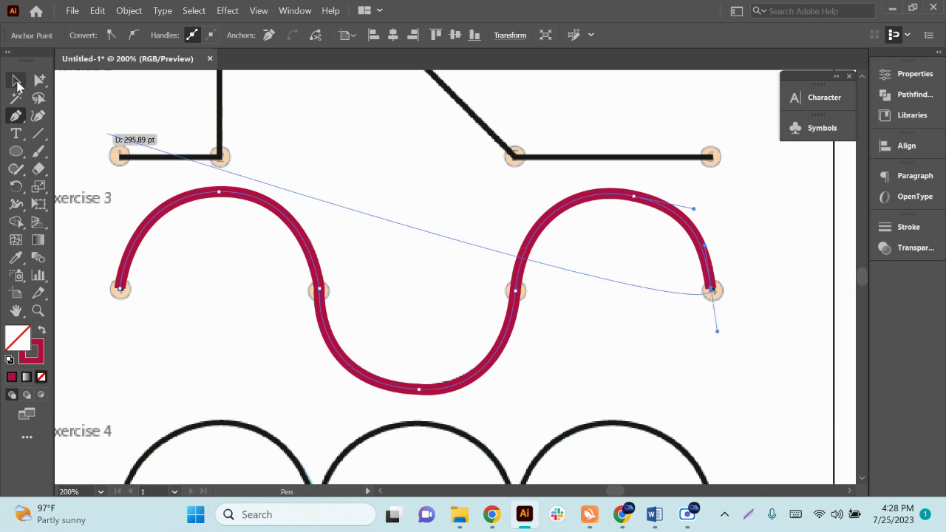
pyautogui.click(16, 80)
# Start Exercise 4's path at the left circle and draw the first arc to its cusp.
pyautogui.scroll(-1, 566, 340)
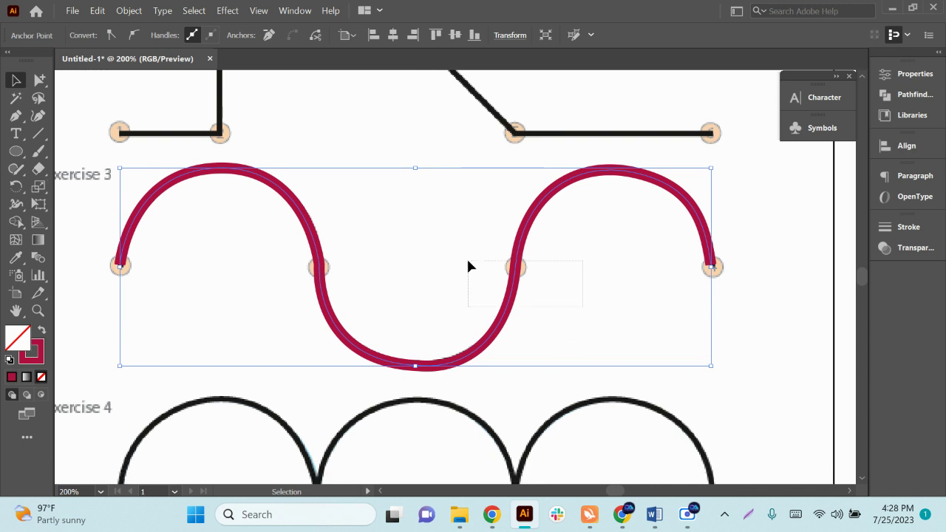
pyautogui.scroll(-4, 470, 260)
pyautogui.keyDown('alt'); pyautogui.scroll(-1, 449, 265); pyautogui.keyUp('alt')
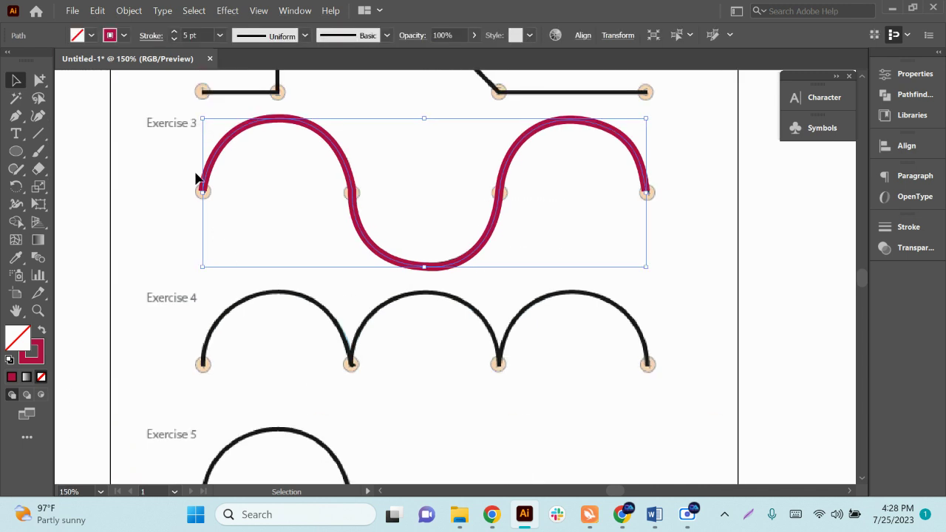
pyautogui.scroll(-2, 220, 348)
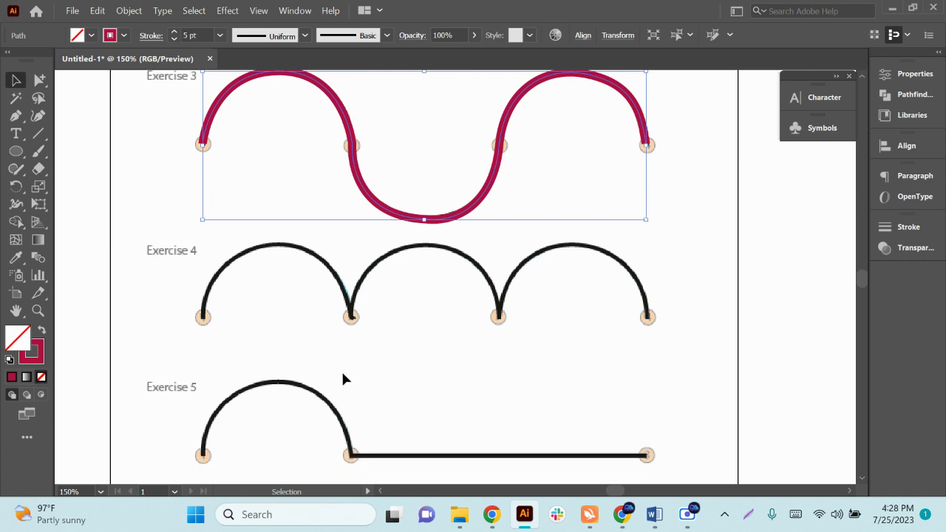
pyautogui.keyDown('alt'); pyautogui.scroll(1, 340, 376); pyautogui.keyUp('alt')
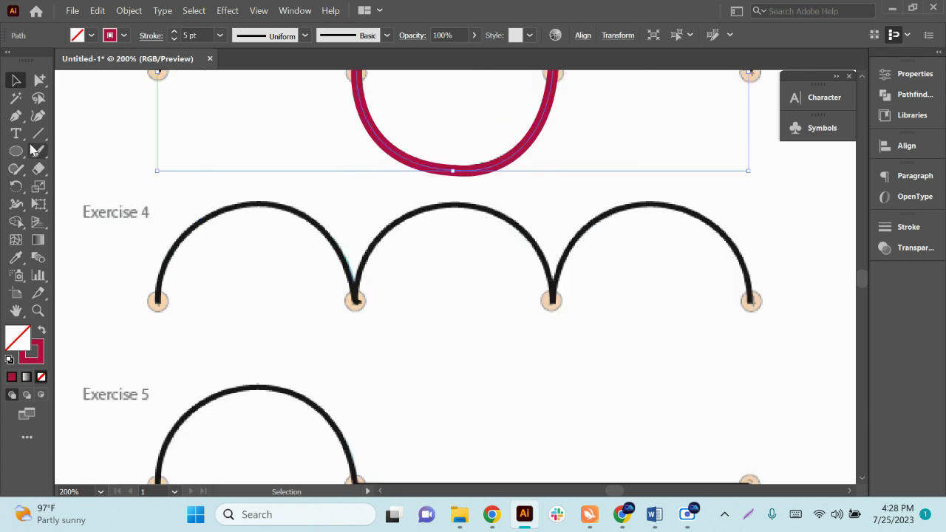
pyautogui.click(16, 116)
pyautogui.click(157, 301)
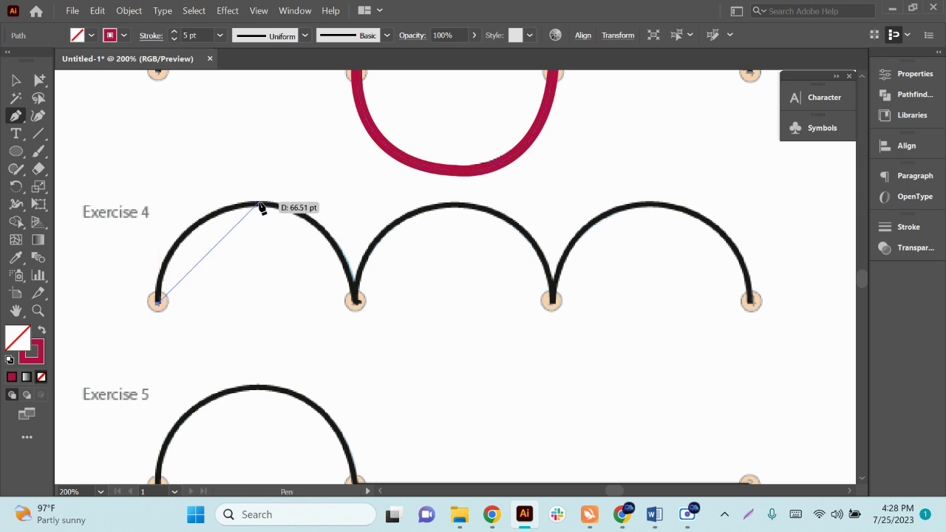
pyautogui.moveTo(259, 203); pyautogui.dragTo(349, 206)
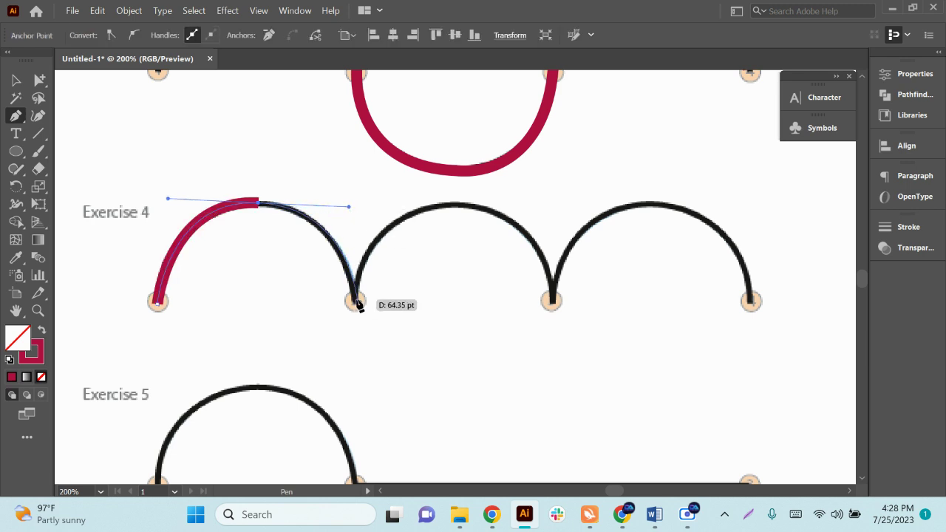
pyautogui.moveTo(356, 303); pyautogui.dragTo(358, 315)
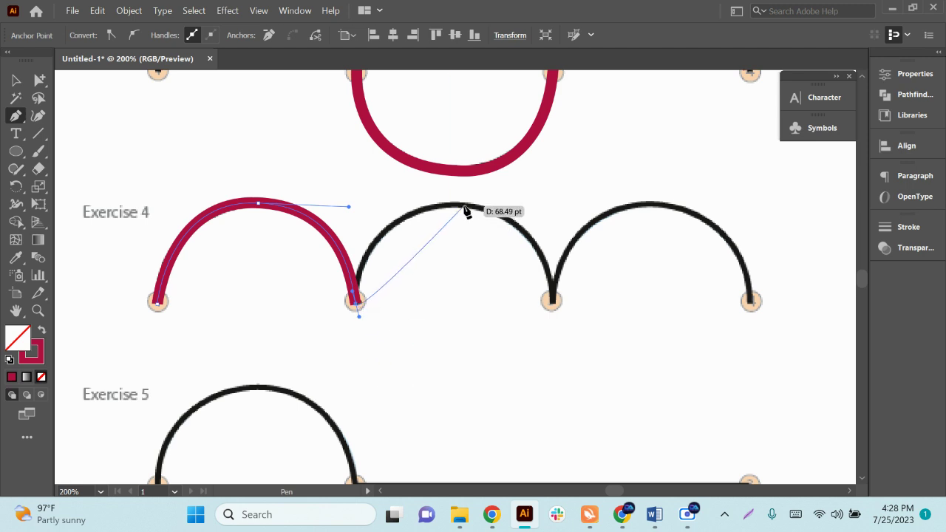
# Undo the misplaced anchors and rebuild the first cusp as a sharp corner point.
pyautogui.moveTo(464, 206); pyautogui.dragTo(574, 228)
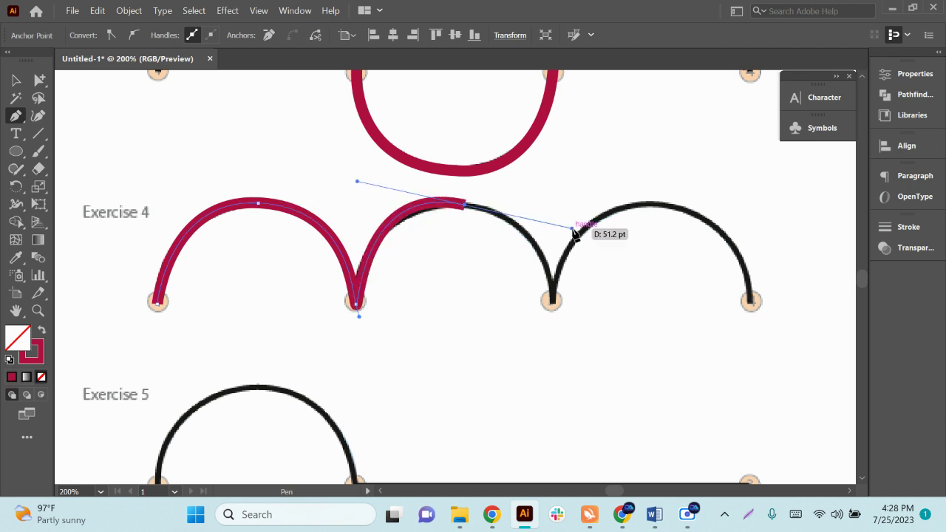
pyautogui.hotkey('ctrl', 'z')
pyautogui.hotkey('ctrl', 'z')
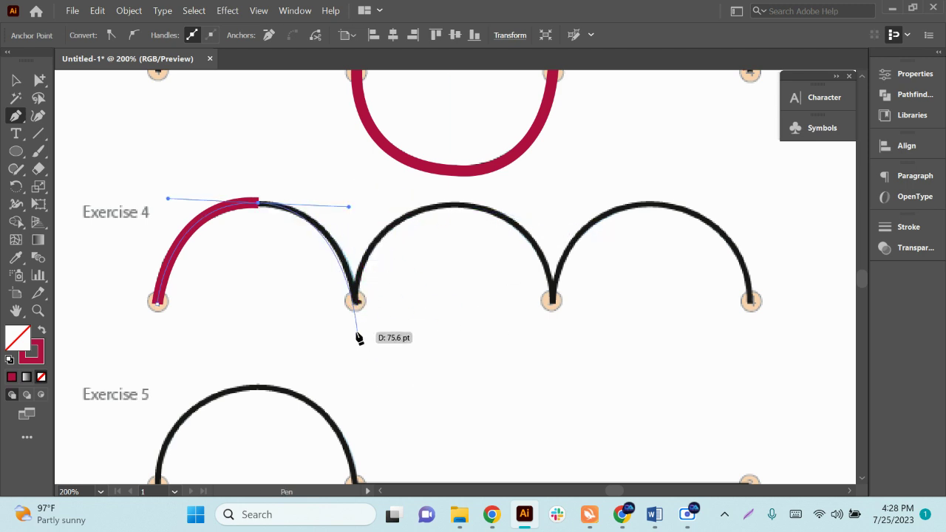
pyautogui.moveTo(347, 206); pyautogui.dragTo(321, 206)
pyautogui.moveTo(355, 301); pyautogui.dragTo(368, 354)
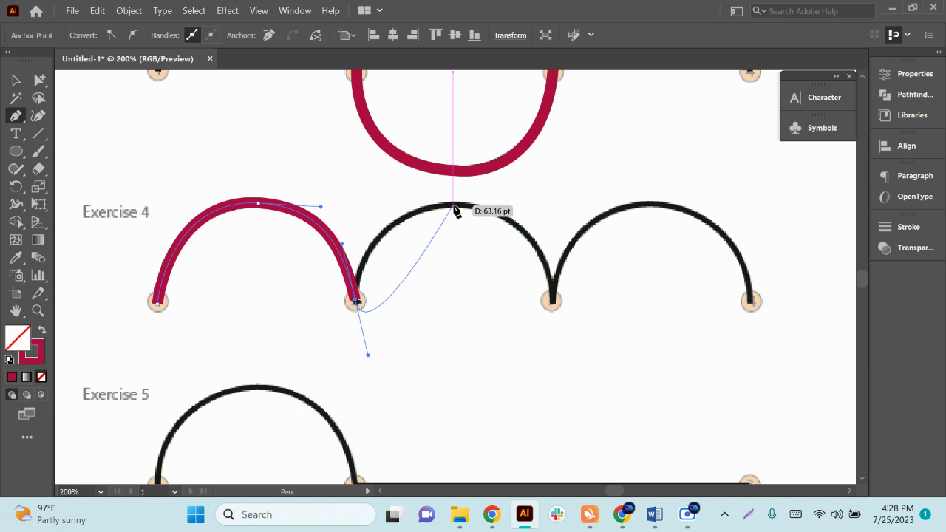
pyautogui.scroll(4, 351, 314)
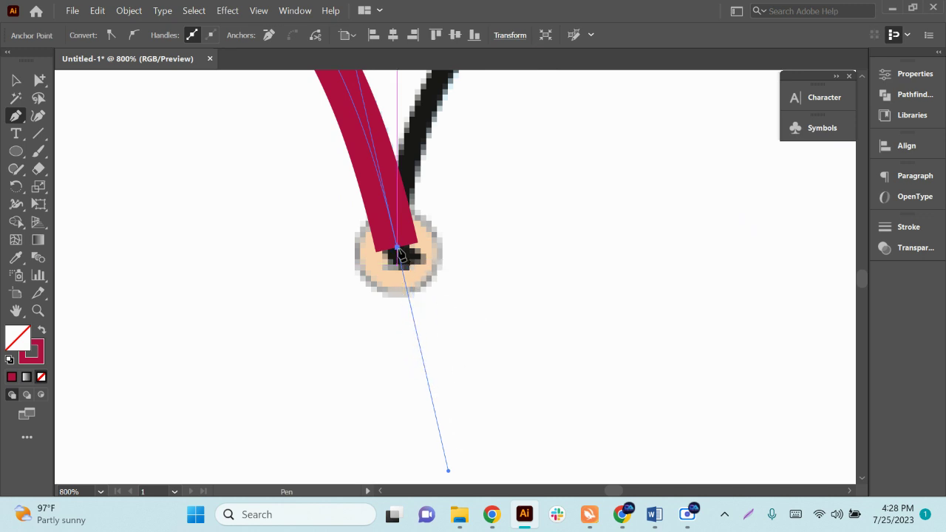
pyautogui.click(398, 251)
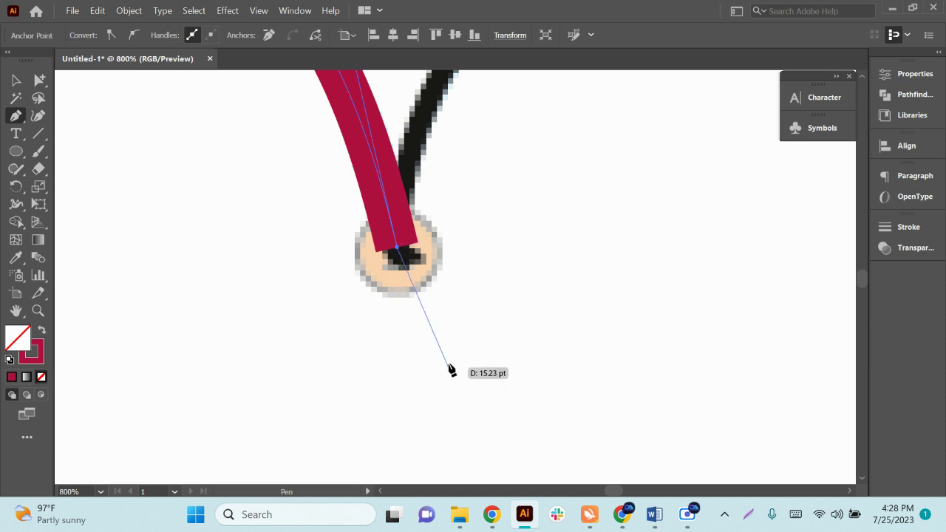
pyautogui.scroll(-3, 452, 371)
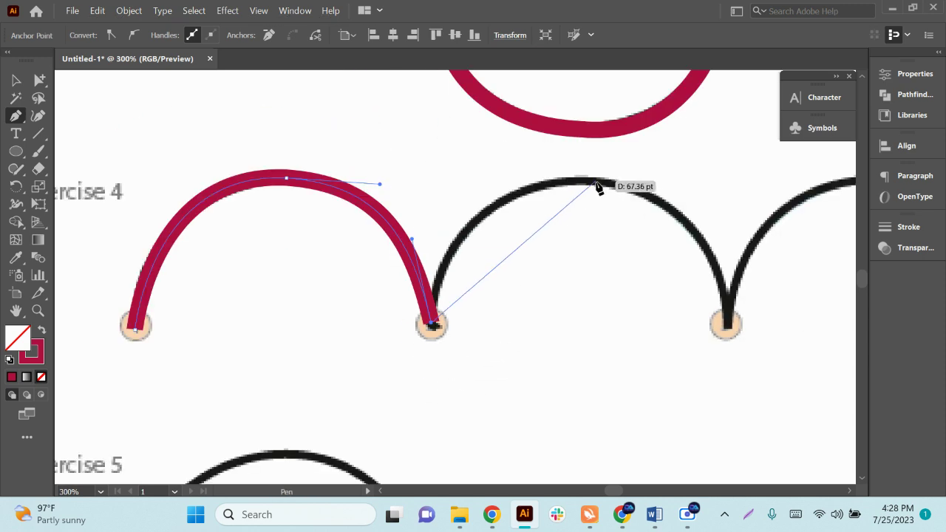
pyautogui.moveTo(596, 181); pyautogui.dragTo(760, 183)
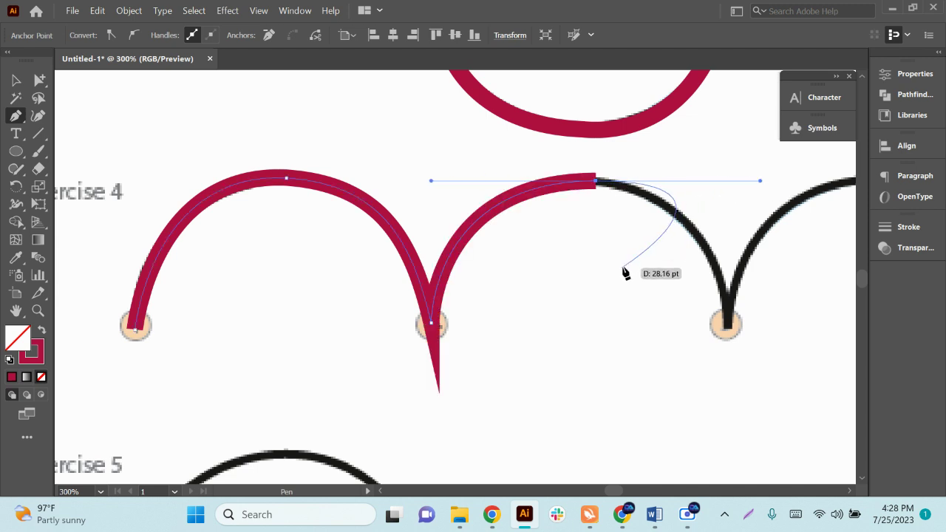
pyautogui.hotkey('ctrl', 'z')
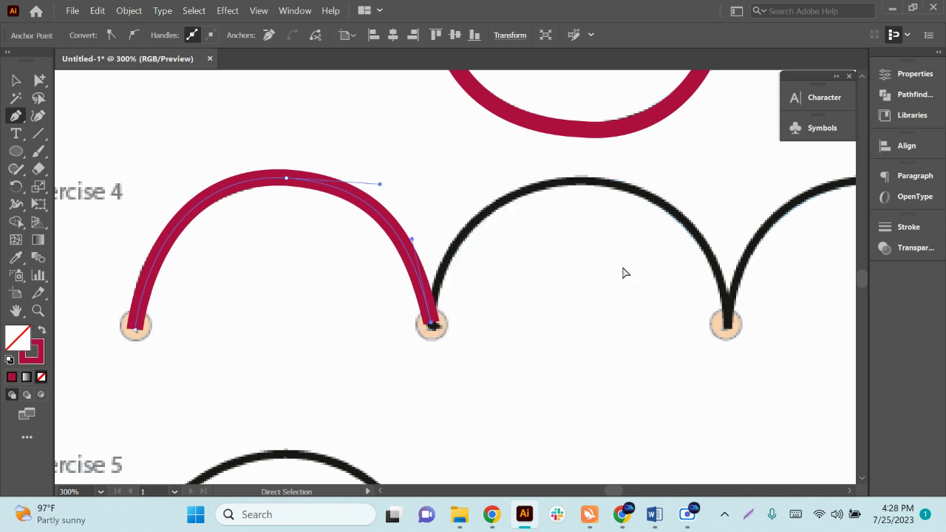
pyautogui.hotkey('ctrl', 'z')
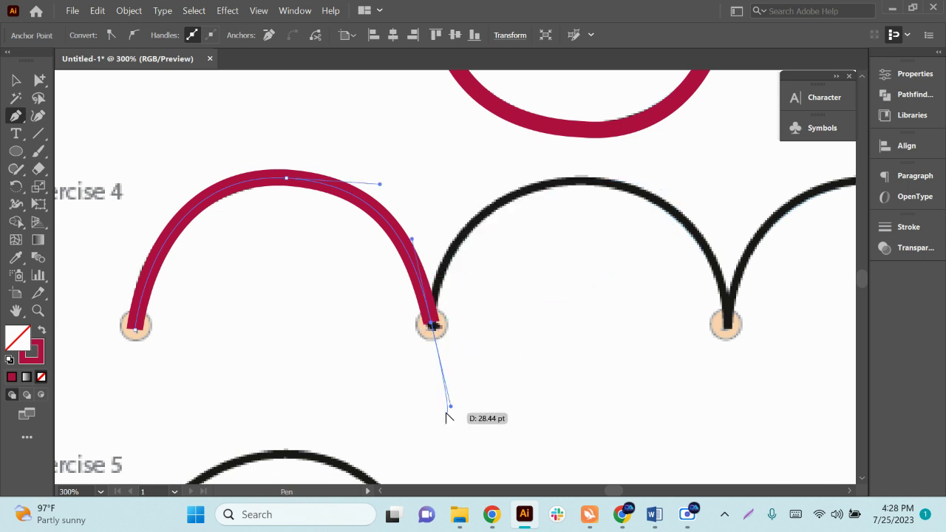
pyautogui.hotkey('ctrl', 'z')
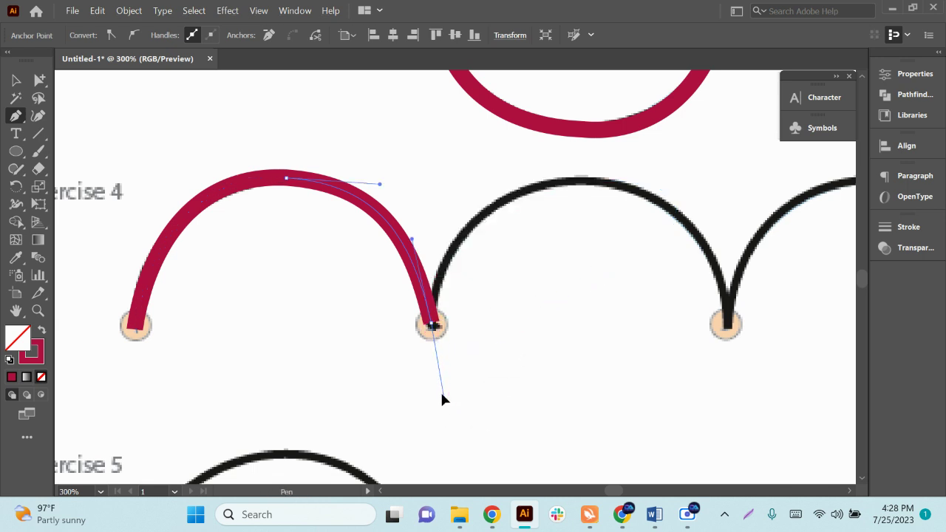
pyautogui.click(433, 325)
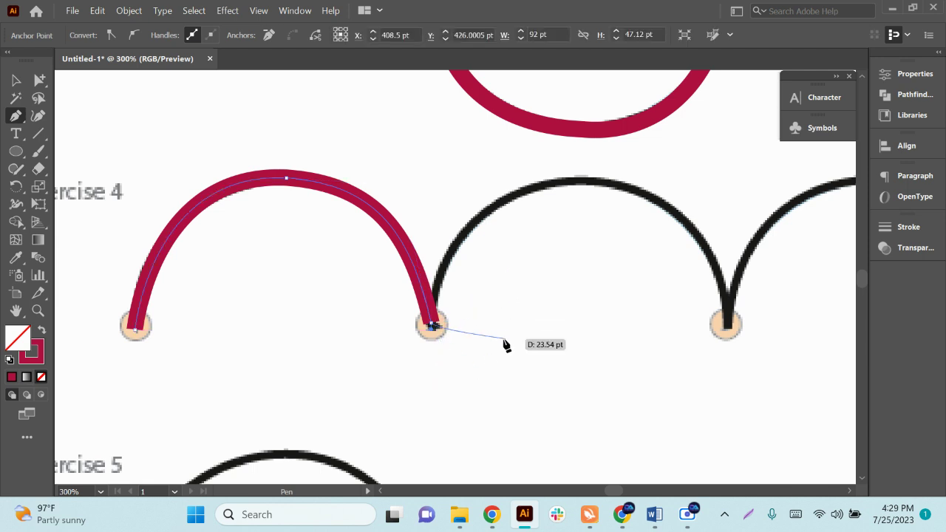
# Draw the second and third arcs through the next cusp to the right end circle.
pyautogui.moveTo(589, 181); pyautogui.dragTo(743, 194)
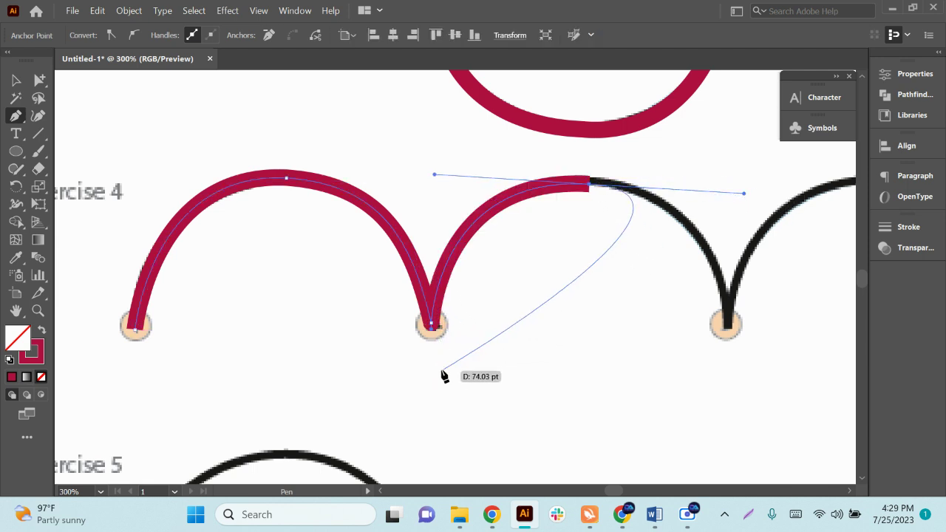
pyautogui.hscroll(5, 447, 369)
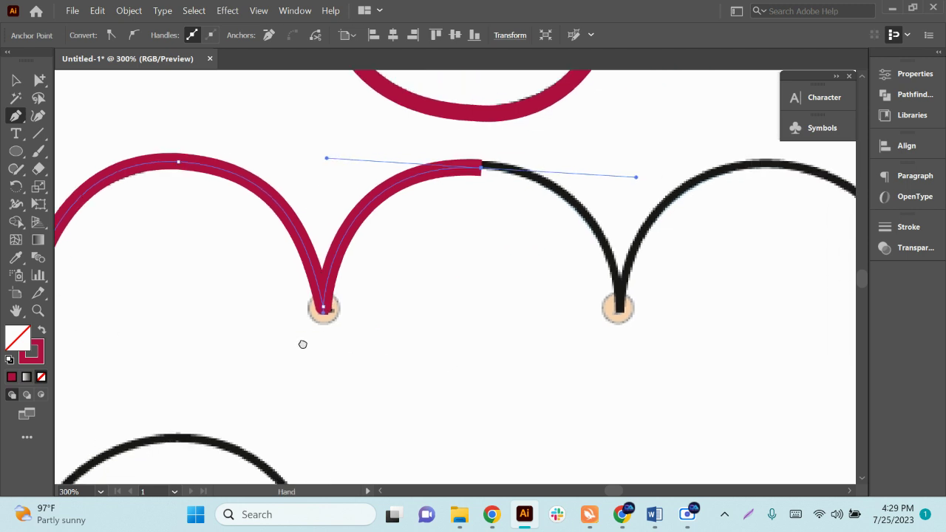
pyautogui.click(464, 327)
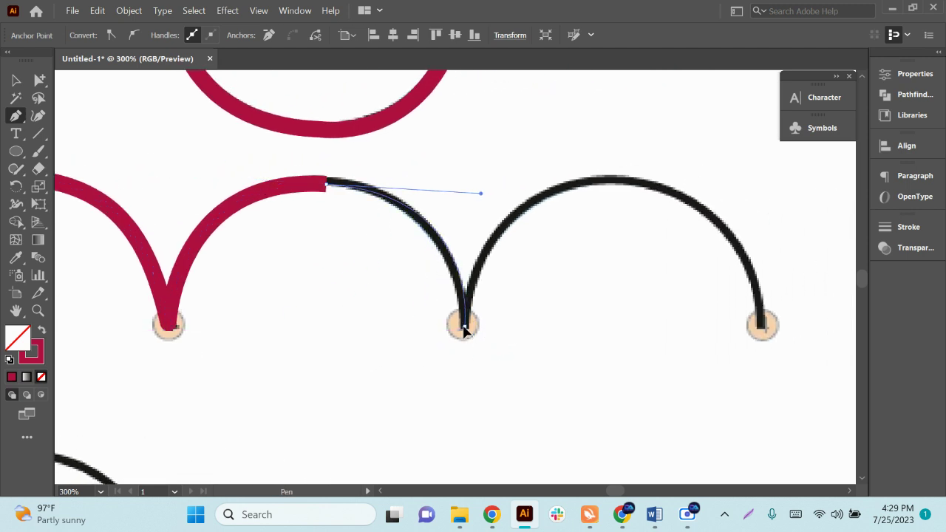
pyautogui.moveTo(645, 181); pyautogui.dragTo(719, 196)
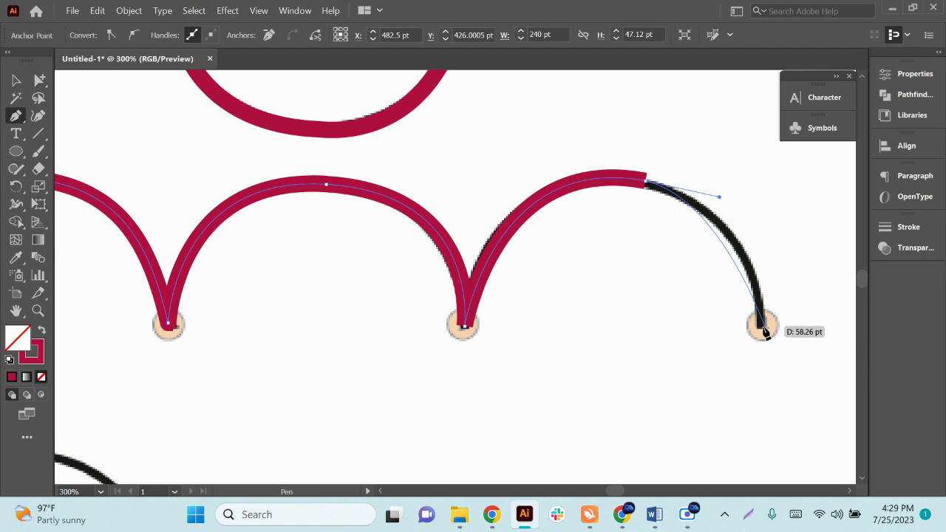
pyautogui.moveTo(762, 327); pyautogui.dragTo(719, 361)
pyautogui.scroll(-2, 722, 360)
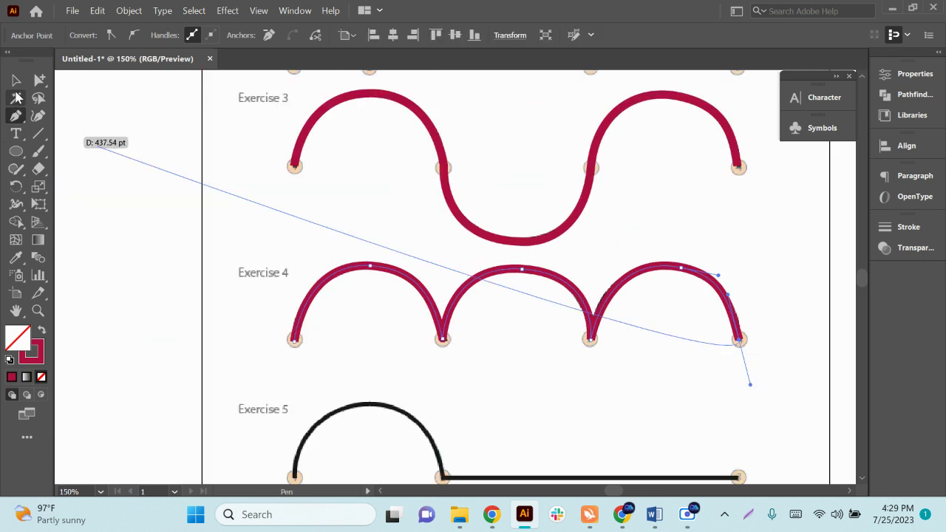
pyautogui.press('v')
pyautogui.scroll(-2, 453, 333)
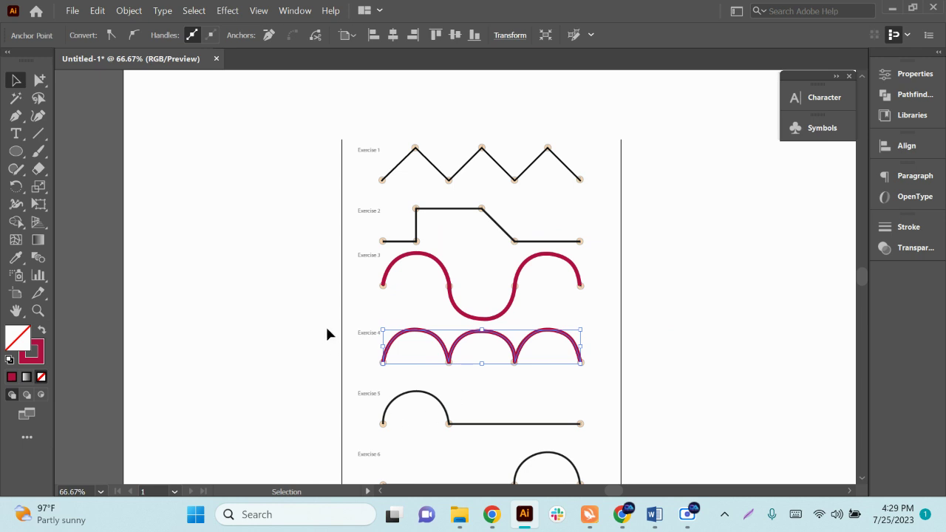
pyautogui.scroll(-2, 413, 384)
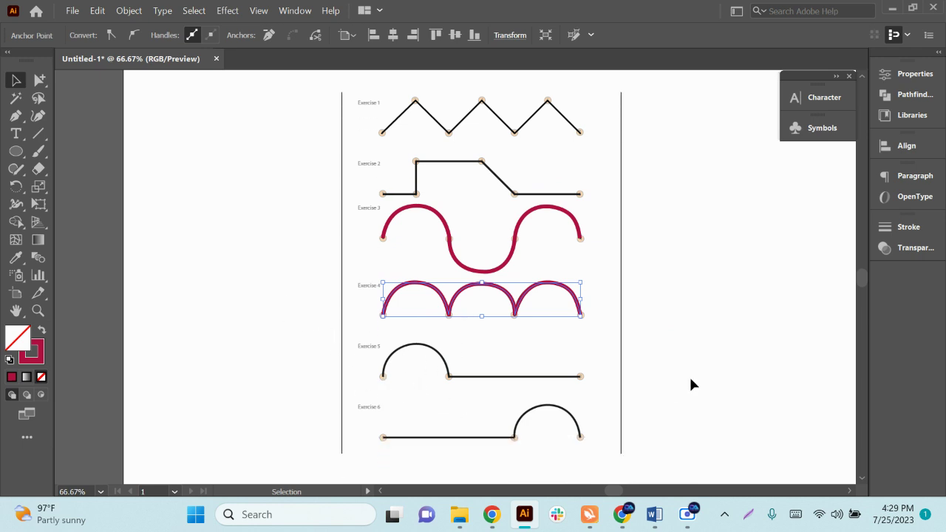
# Unlock the 2.png exercise sheet, zoom out, and drag it left off the artboard.
pyautogui.moveTo(676, 444); pyautogui.dragTo(326, 147)
pyautogui.click(326, 148)
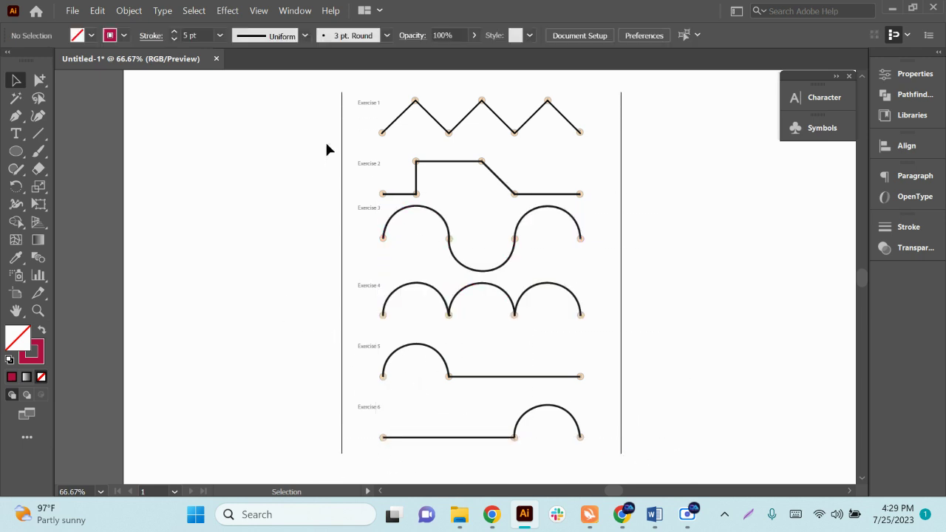
pyautogui.click(127, 12)
pyautogui.click(201, 141)
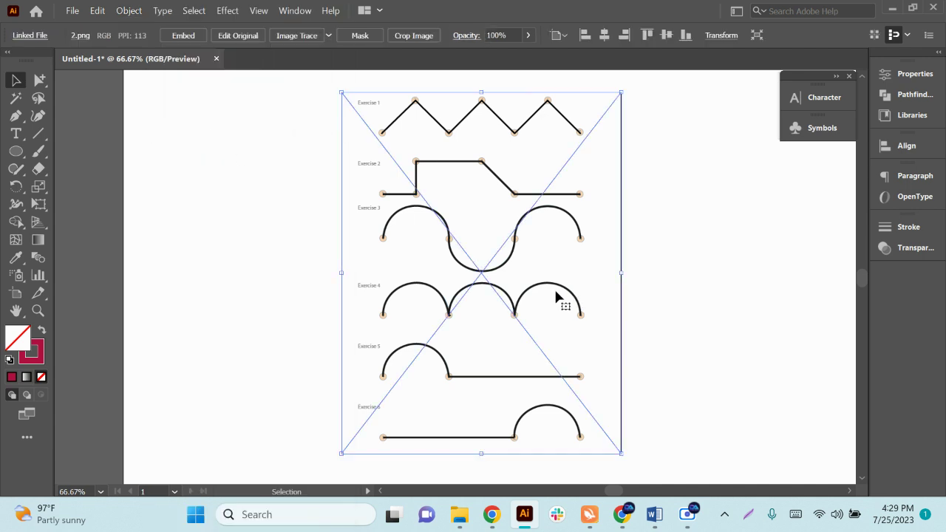
pyautogui.hotkey('ctrl', '-')
pyautogui.hotkey('ctrl', '-')
pyautogui.moveTo(543, 306); pyautogui.dragTo(163, 279)
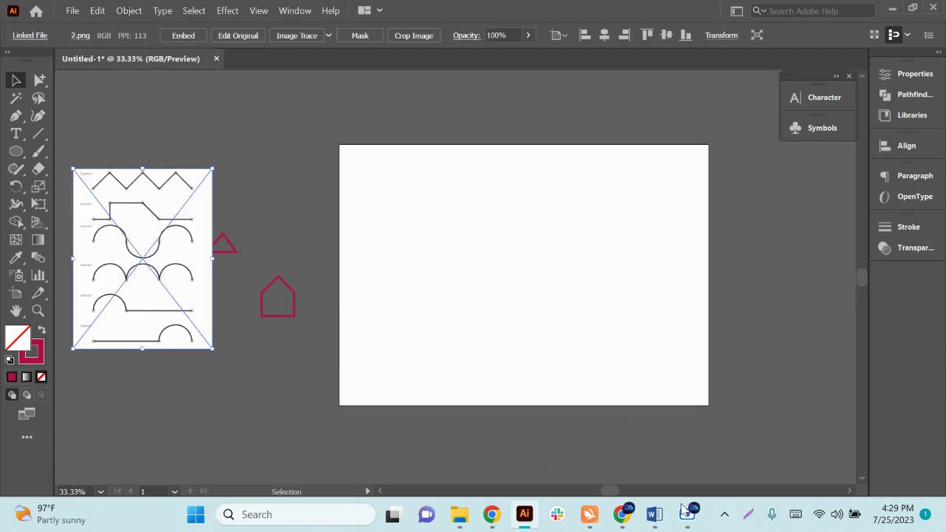
# Drag practice image 3 from the pentool folder into the Illustrator document.
pyautogui.moveTo(490, 523)
pyautogui.click(460, 515)
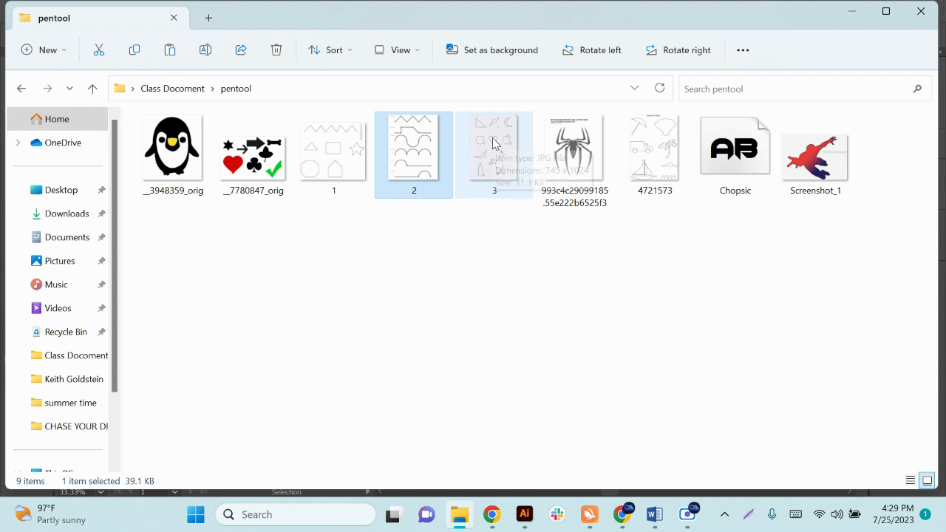
pyautogui.moveTo(504, 142); pyautogui.dragTo(534, 330)
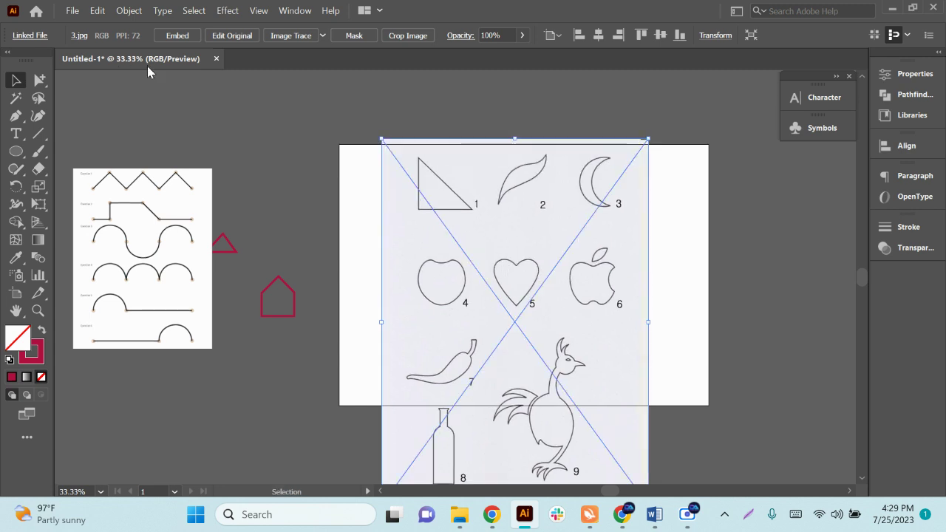
# Lock the 3.jpg shapes sheet with Object > Lock > Selection, then zoom in on heart 5.
pyautogui.click(129, 10)
pyautogui.moveTo(205, 118)
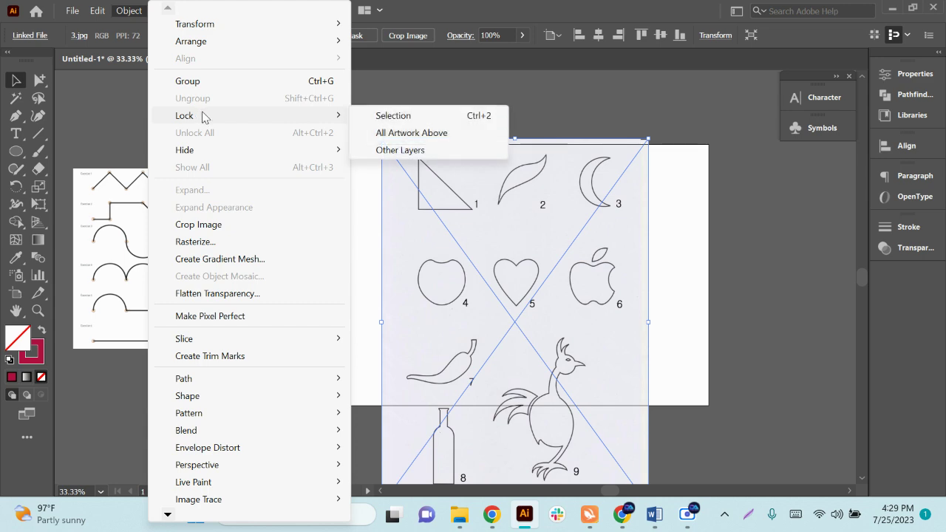
pyautogui.click(399, 115)
pyautogui.moveTo(513, 378); pyautogui.dragTo(360, 272)
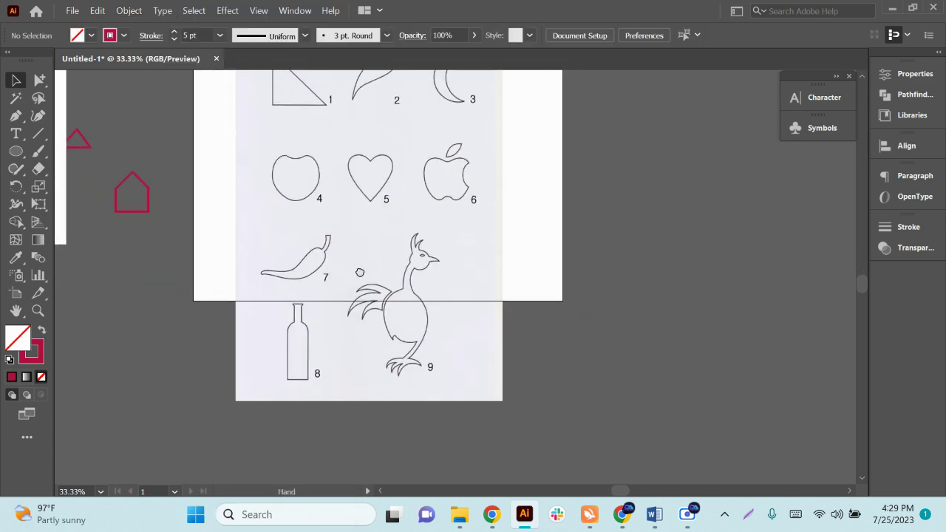
pyautogui.scroll(5, 382, 173)
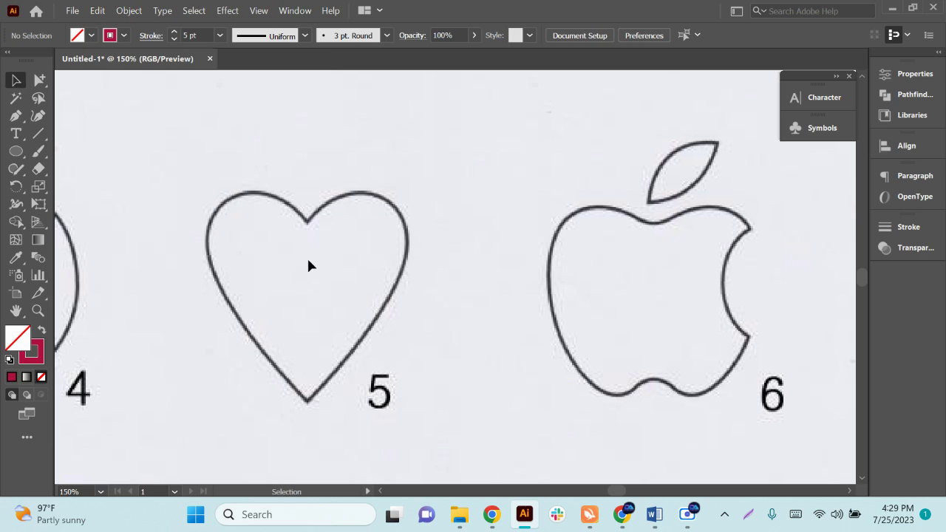
pyautogui.scroll(-1, 312, 279)
pyautogui.scroll(1, 359, 239)
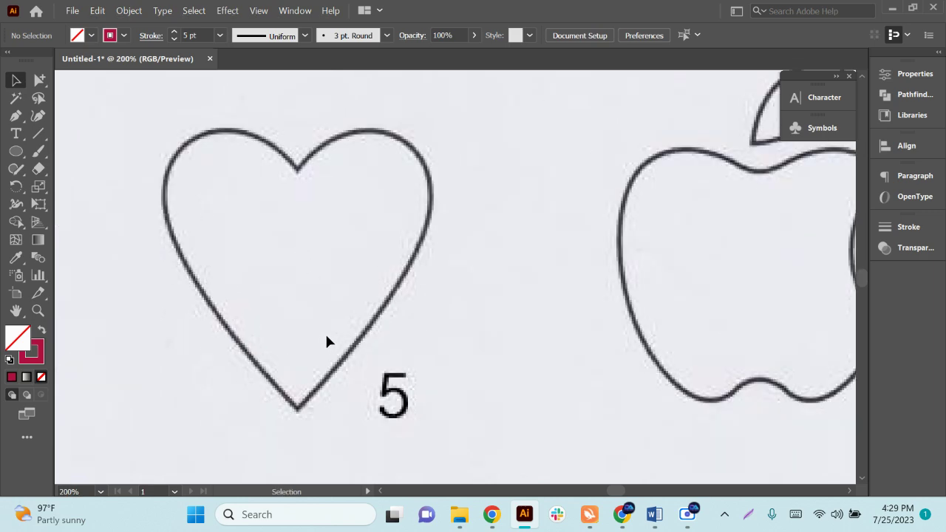
pyautogui.scroll(-4, 325, 340)
pyautogui.scroll(-3, 392, 357)
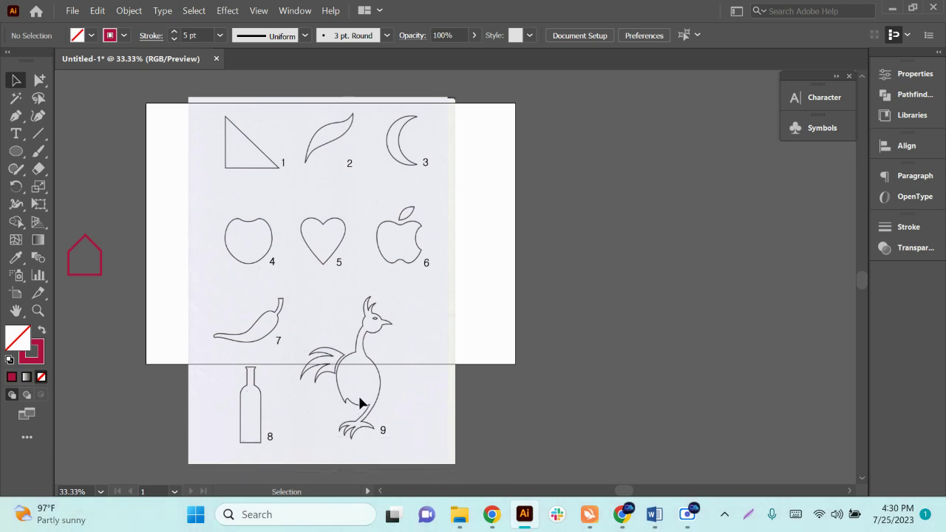
pyautogui.scroll(3, 360, 362)
pyautogui.scroll(3, 370, 363)
pyautogui.scroll(1, 336, 311)
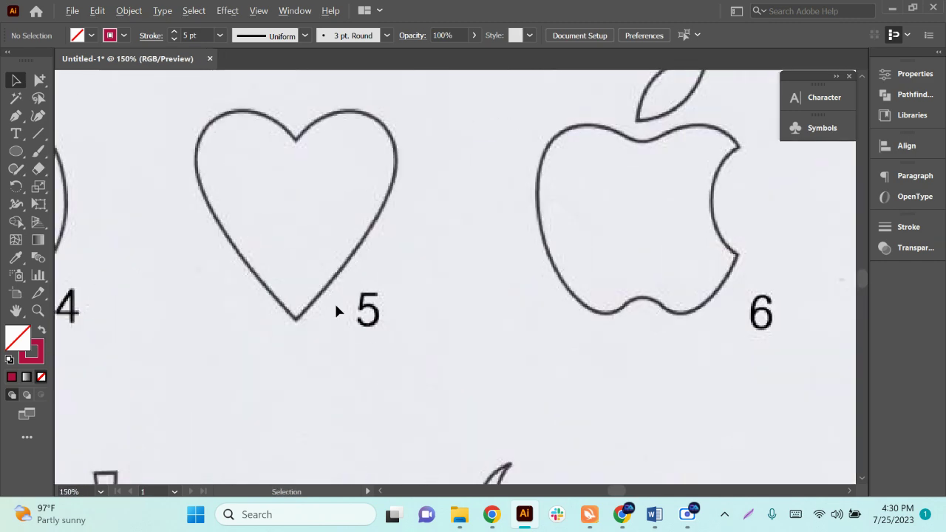
# Trace heart 5's right side from the top dip down to a sharp bottom point.
pyautogui.click(16, 116)
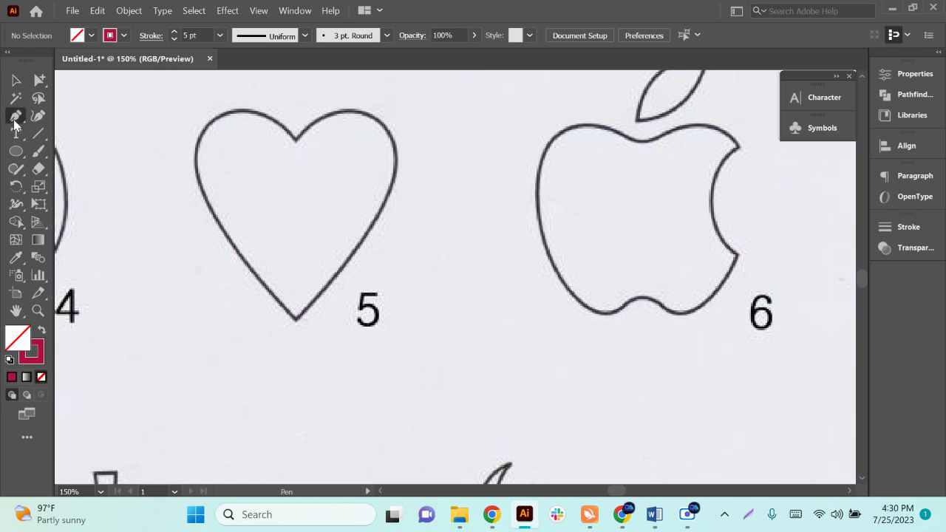
pyautogui.click(297, 140)
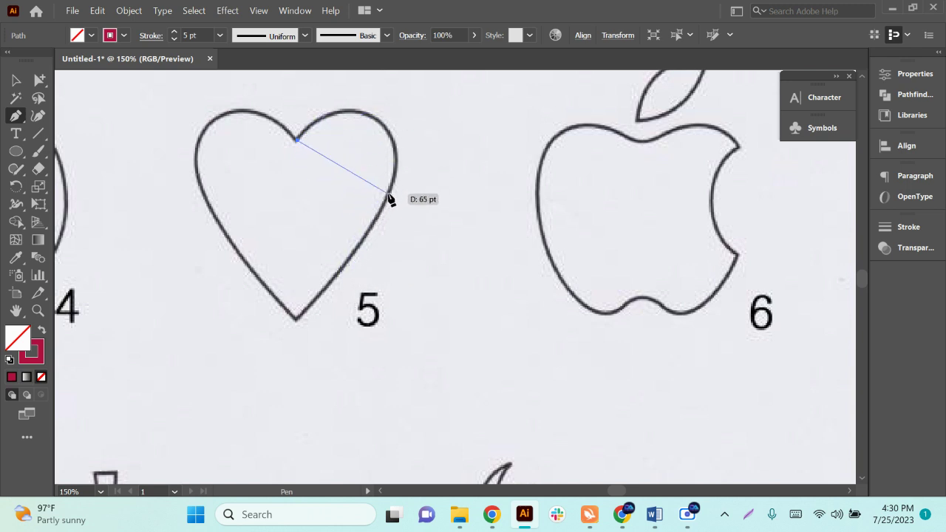
pyautogui.moveTo(388, 194); pyautogui.dragTo(369, 327)
pyautogui.hotkey('ctrl', 'z')
pyautogui.moveTo(382, 120); pyautogui.dragTo(387, 128)
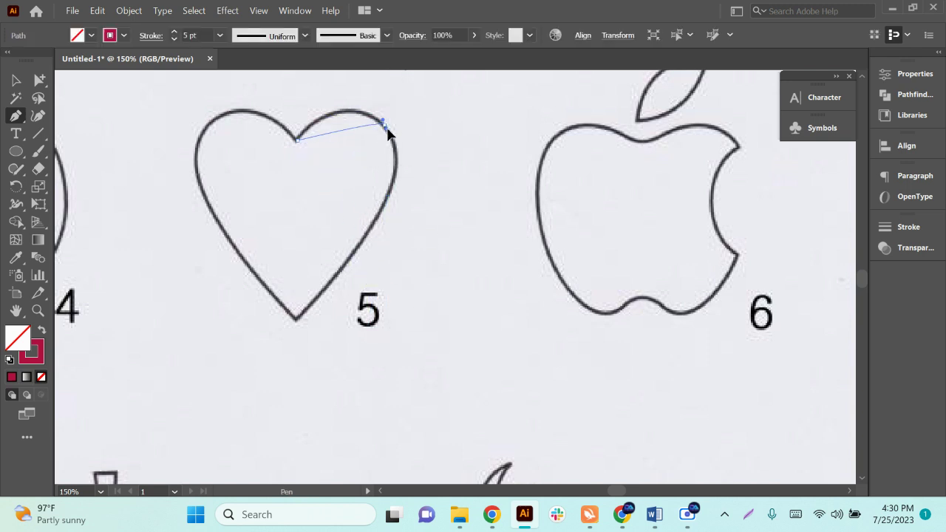
pyautogui.moveTo(443, 164); pyautogui.dragTo(444, 164)
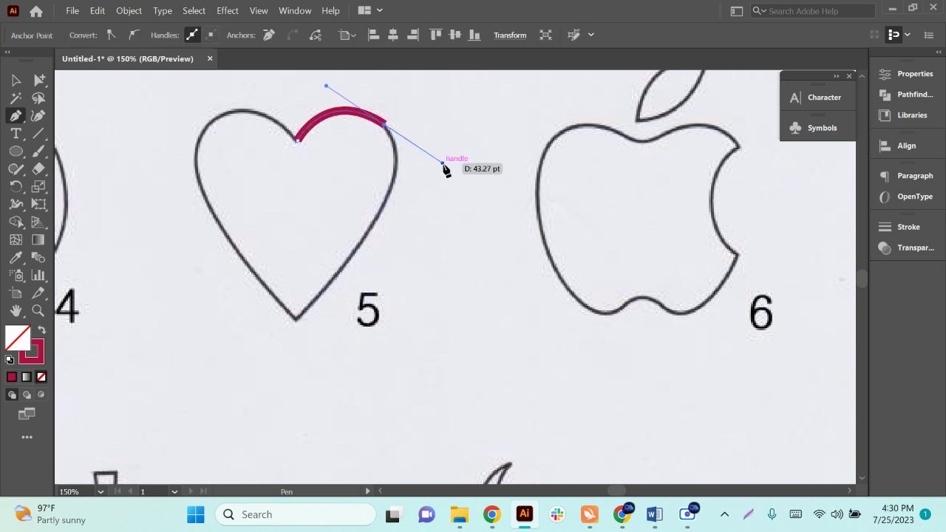
pyautogui.moveTo(442, 164); pyautogui.dragTo(414, 143)
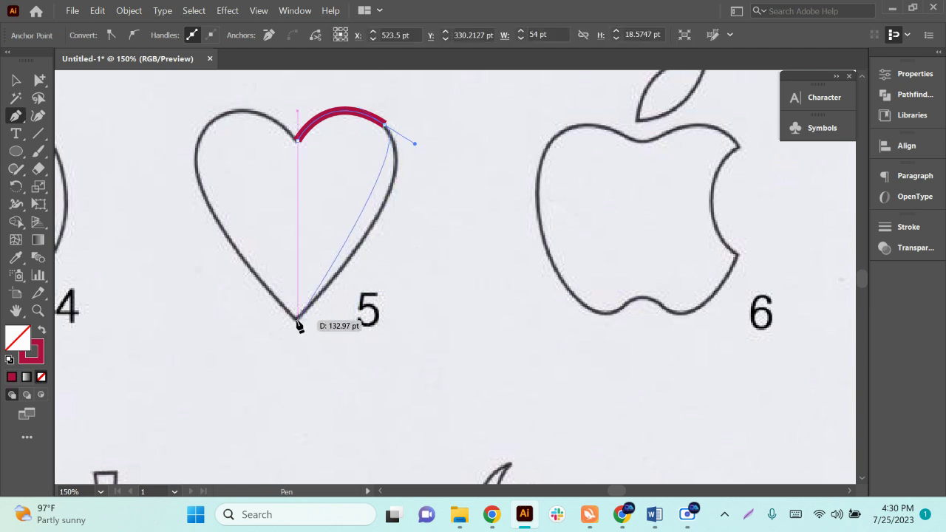
pyautogui.moveTo(297, 321); pyautogui.dragTo(242, 362)
pyautogui.moveTo(210, 385); pyautogui.dragTo(198, 429)
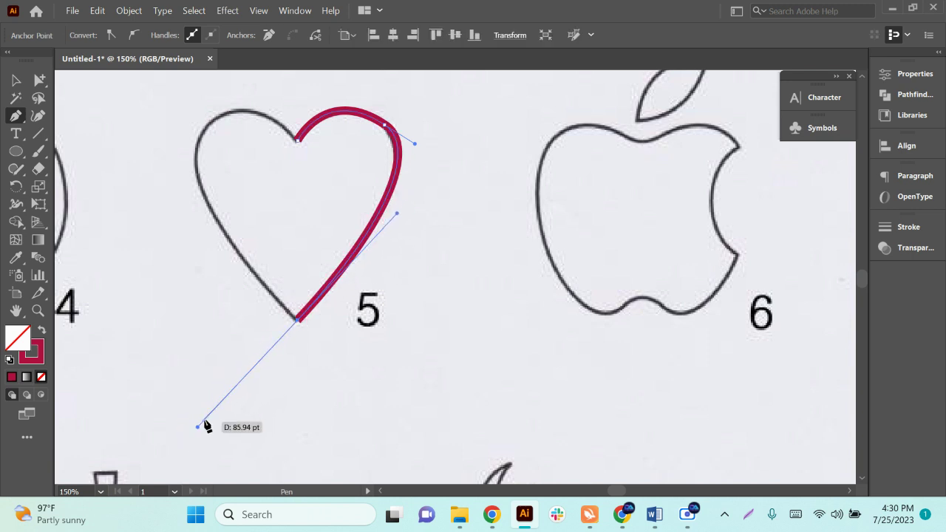
pyautogui.click(297, 325)
# Trace the heart's left lobe and close the path back at the top dip.
pyautogui.scroll(1, 299, 329)
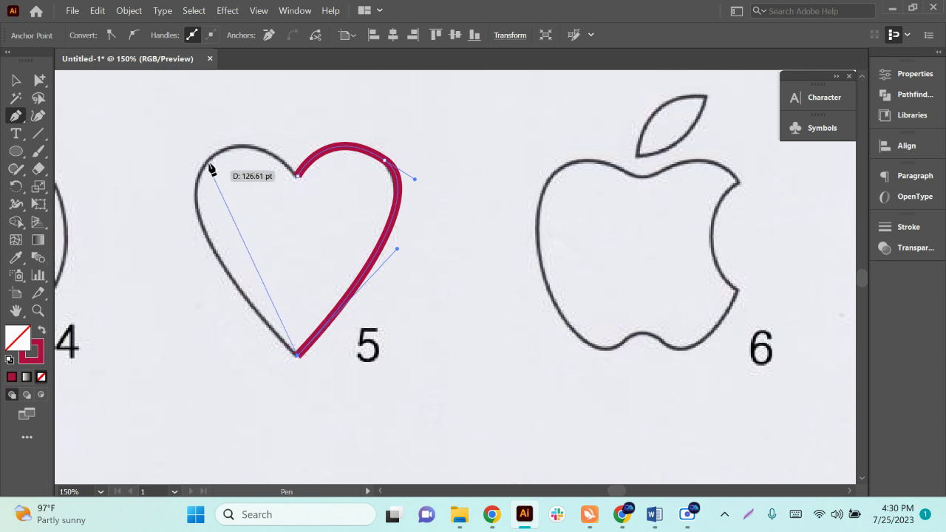
pyautogui.moveTo(202, 170); pyautogui.dragTo(234, 92)
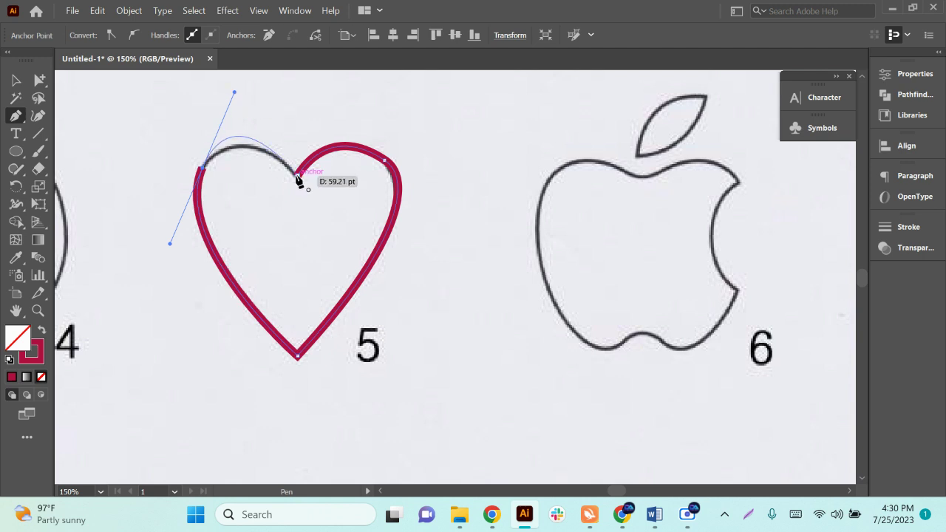
pyautogui.press('alt')
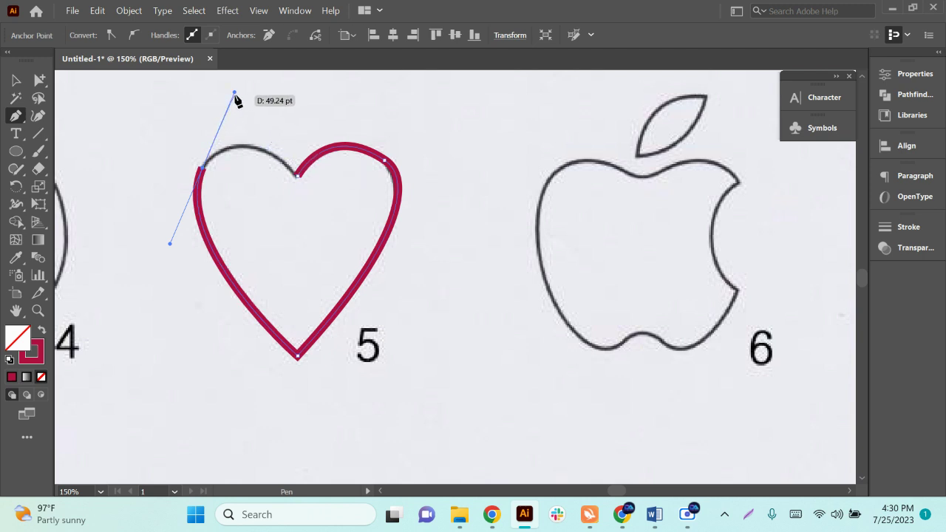
pyautogui.moveTo(234, 92); pyautogui.dragTo(226, 118)
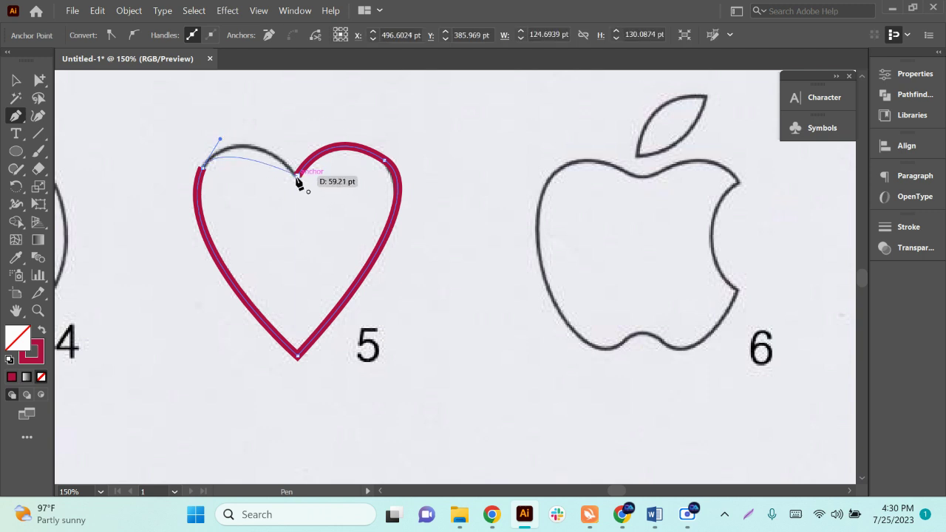
pyautogui.moveTo(297, 177); pyautogui.dragTo(341, 218)
# Select the traced heart and thicken its stroke to 10 pt.
pyautogui.click(18, 80)
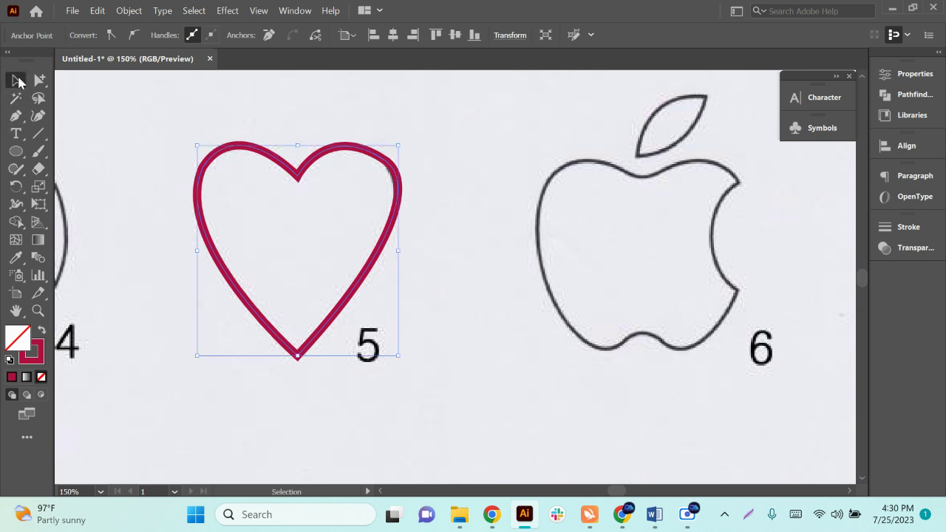
pyautogui.click(194, 36)
pyautogui.scroll(5, 193, 36)
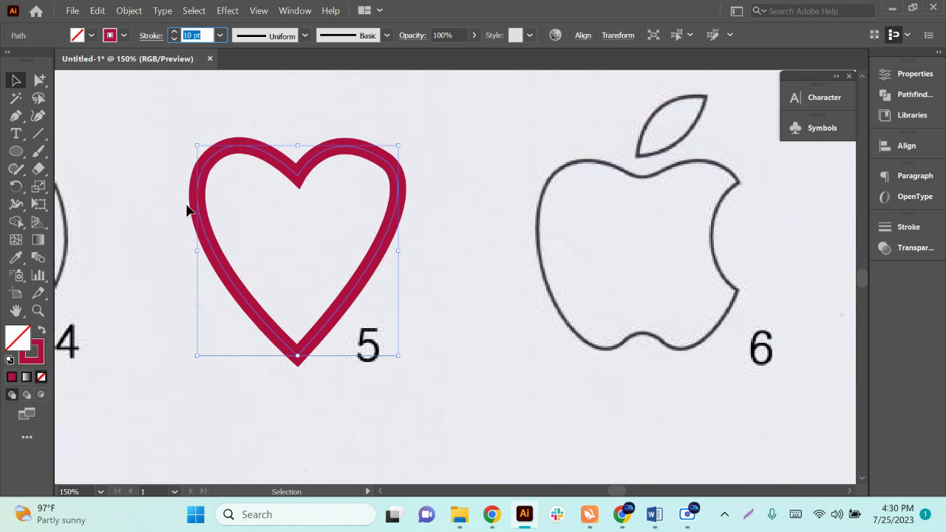
pyautogui.click(421, 181)
pyautogui.click(400, 208)
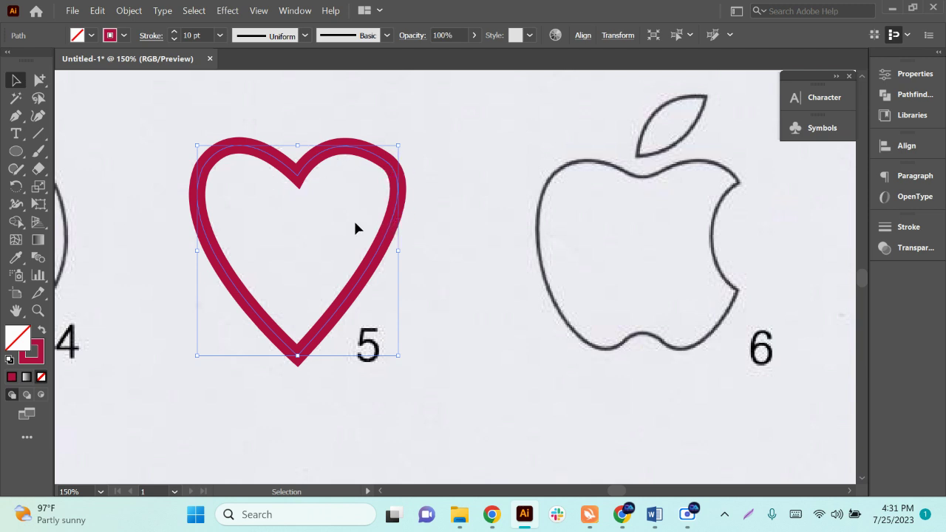
# Smooth the heart's top-right curve and right side with the Smooth tool.
pyautogui.click(22, 174)
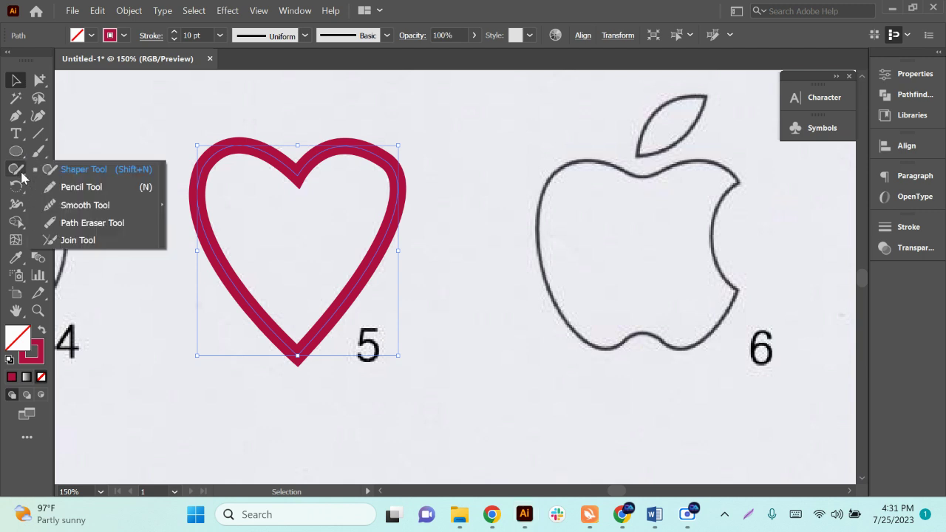
pyautogui.click(82, 206)
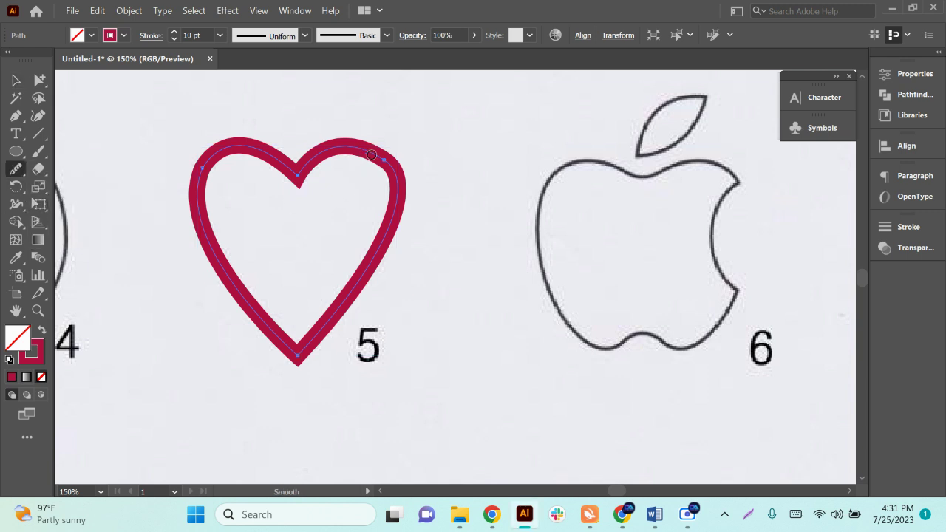
pyautogui.moveTo(371, 155)
pyautogui.mouseDown()
pyautogui.moveTo(421, 179)
pyautogui.moveTo(393, 167)
pyautogui.mouseUp()
pyautogui.moveTo(399, 222); pyautogui.dragTo(385, 158)
pyautogui.moveTo(315, 163); pyautogui.dragTo(284, 190)
pyautogui.scroll(2, 296, 183)
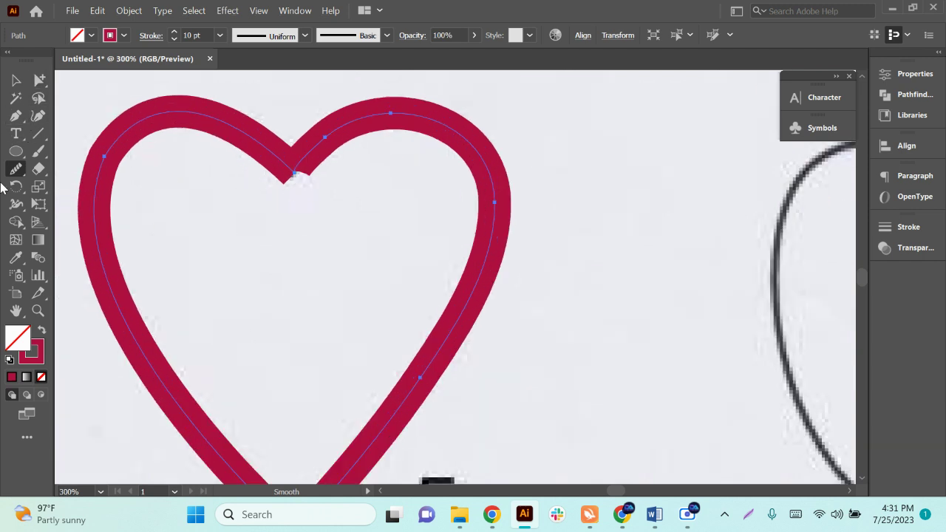
# Join the heart's open path ends at the top notch with the Join tool.
pyautogui.click(16, 170)
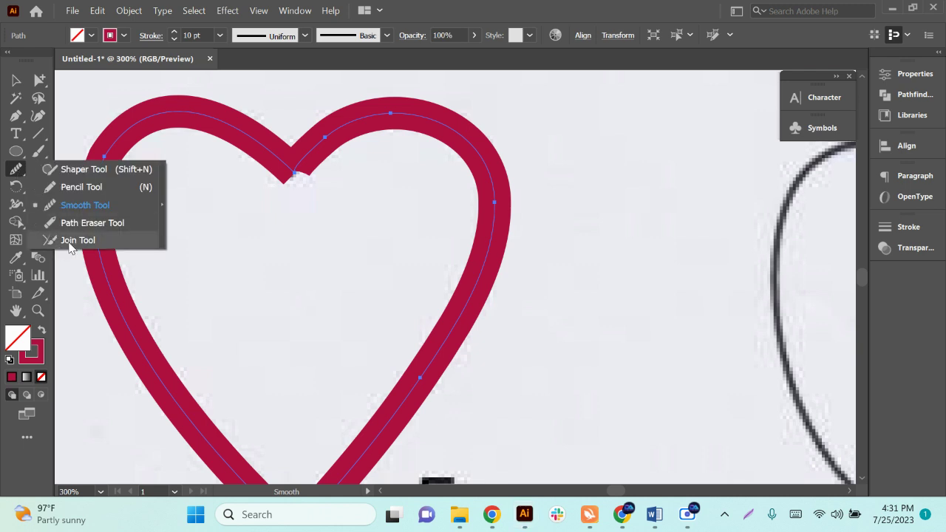
pyautogui.click(76, 241)
pyautogui.moveTo(295, 197)
pyautogui.mouseDown()
pyautogui.moveTo(294, 137)
pyautogui.moveTo(294, 175)
pyautogui.mouseUp()
pyautogui.click(38, 79)
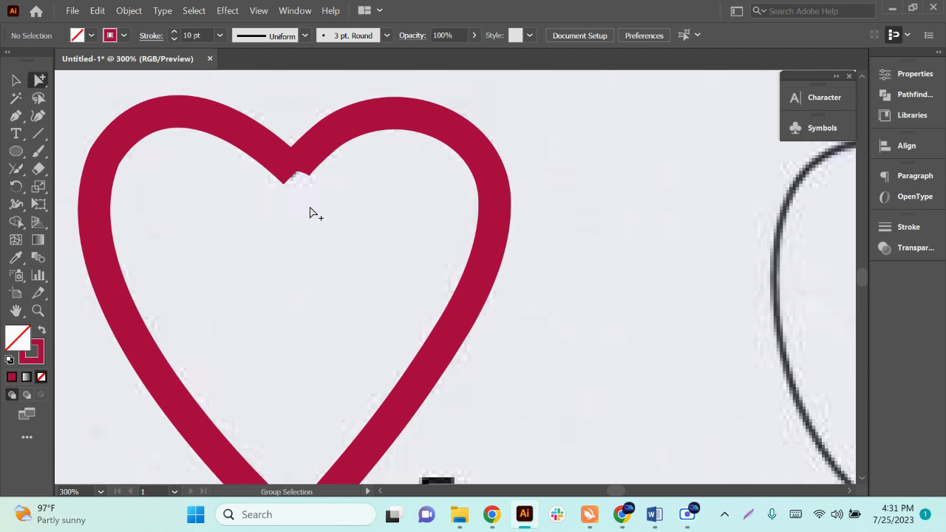
pyautogui.click(266, 159)
pyautogui.click(16, 168)
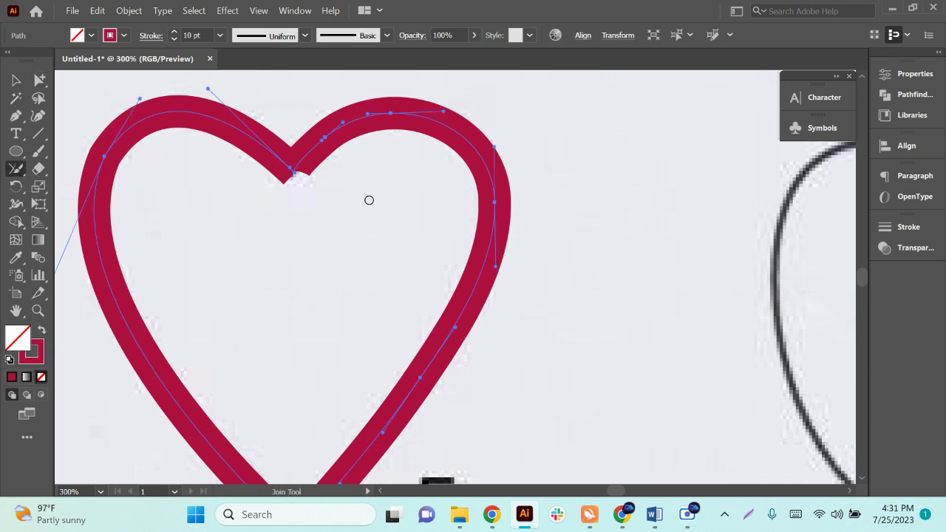
pyautogui.moveTo(304, 171)
pyautogui.mouseDown()
pyautogui.moveTo(289, 200)
pyautogui.moveTo(314, 199)
pyautogui.moveTo(233, 139)
pyautogui.mouseUp()
pyautogui.click(16, 79)
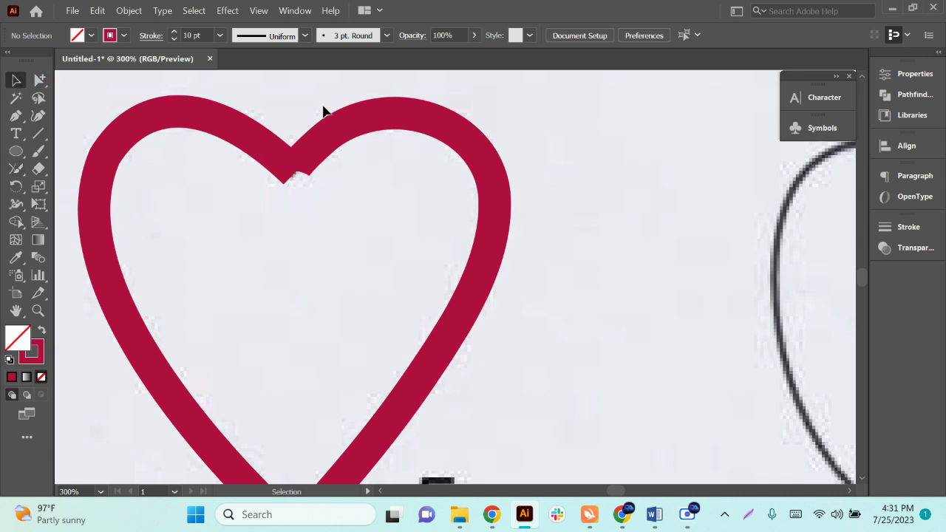
pyautogui.click(335, 127)
pyautogui.click(16, 170)
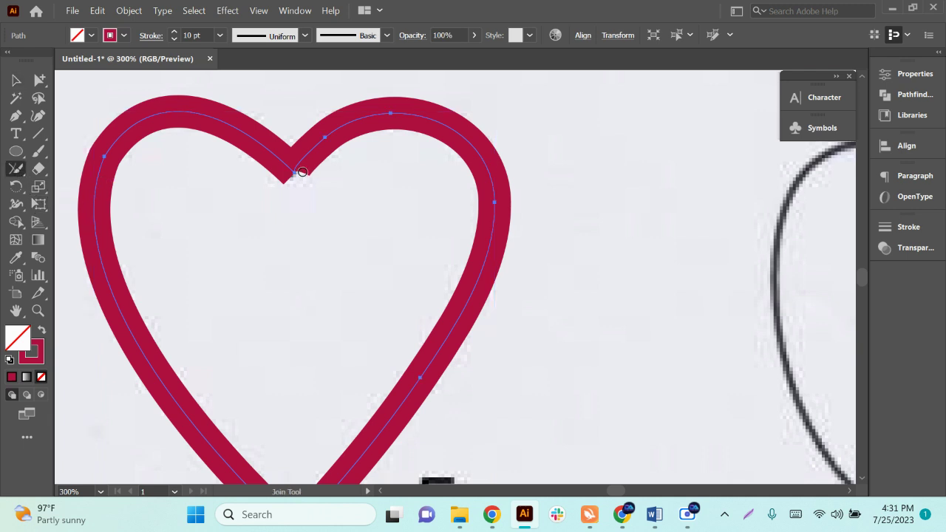
pyautogui.moveTo(291, 173)
pyautogui.mouseDown()
pyautogui.moveTo(334, 182)
pyautogui.moveTo(235, 155)
pyautogui.mouseUp()
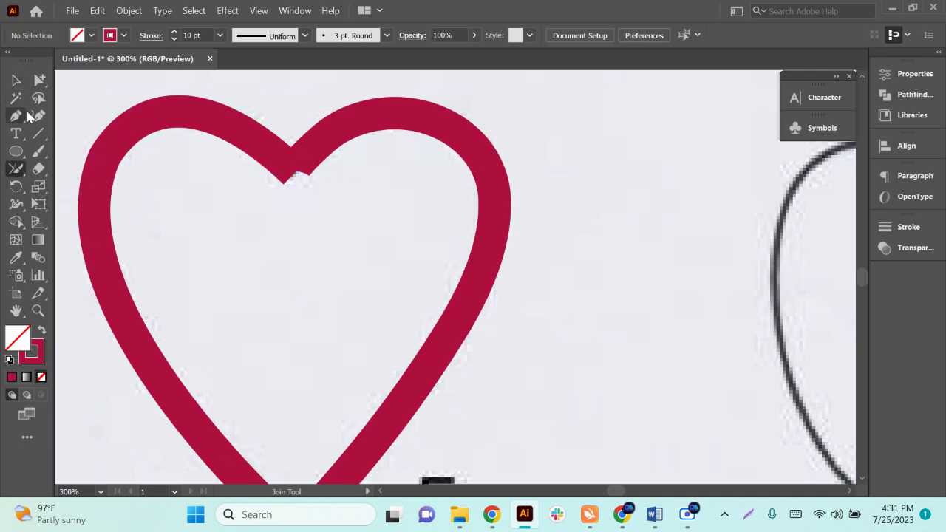
pyautogui.click(17, 80)
pyautogui.click(247, 138)
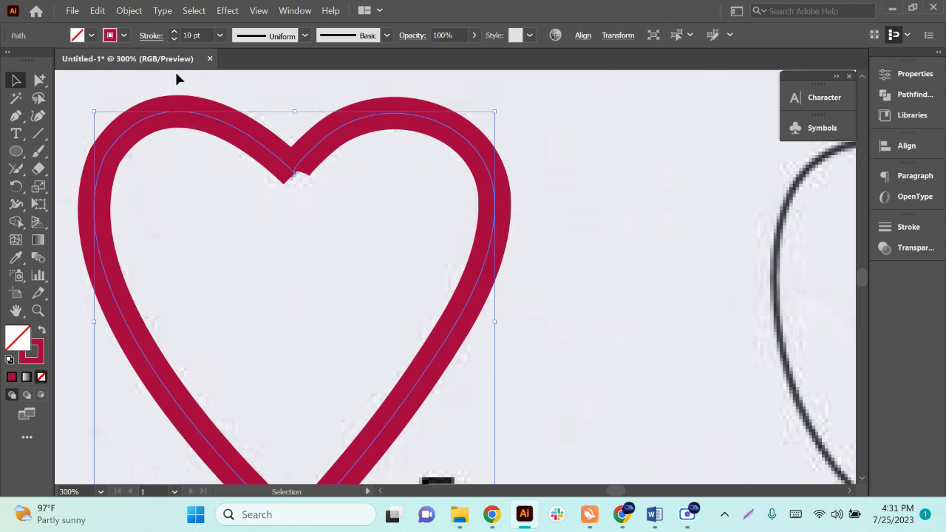
# Give the heart's stroke Round Cap and Round Join.
pyautogui.click(151, 37)
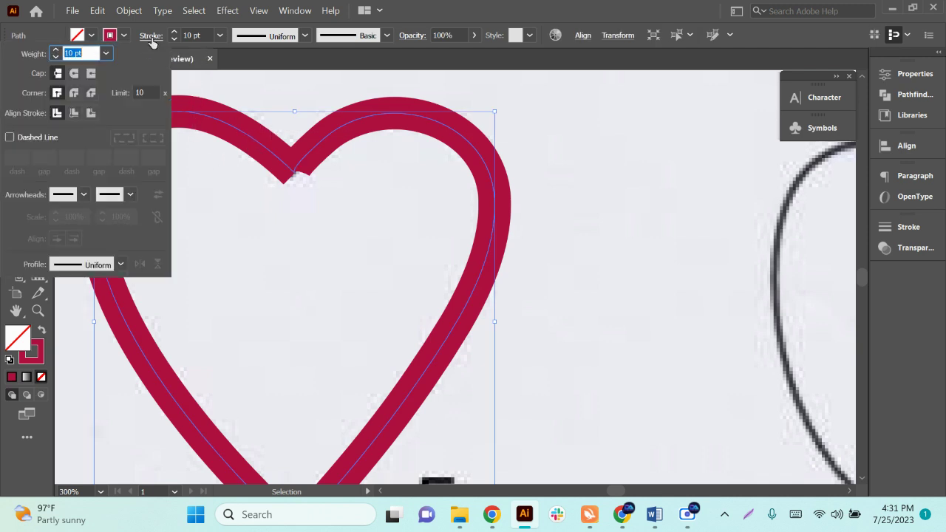
pyautogui.click(74, 74)
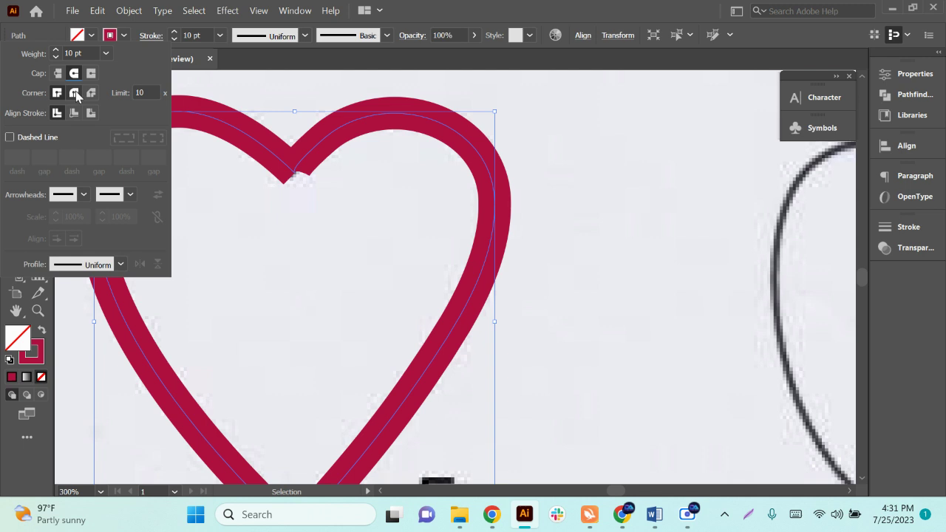
pyautogui.click(73, 93)
pyautogui.click(319, 249)
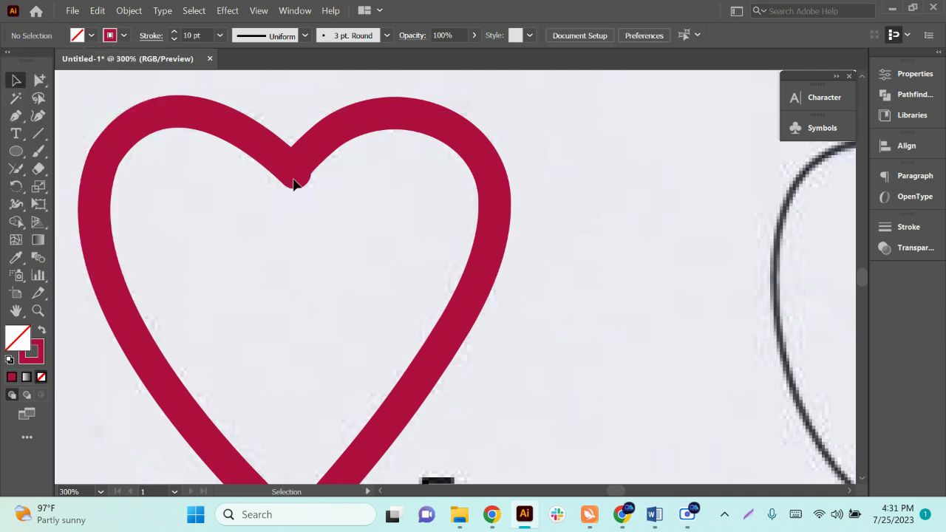
# Smooth the heart's top notch with the Smooth tool, then reselect the outline.
pyautogui.scroll(1, 308, 185)
pyautogui.click(249, 167)
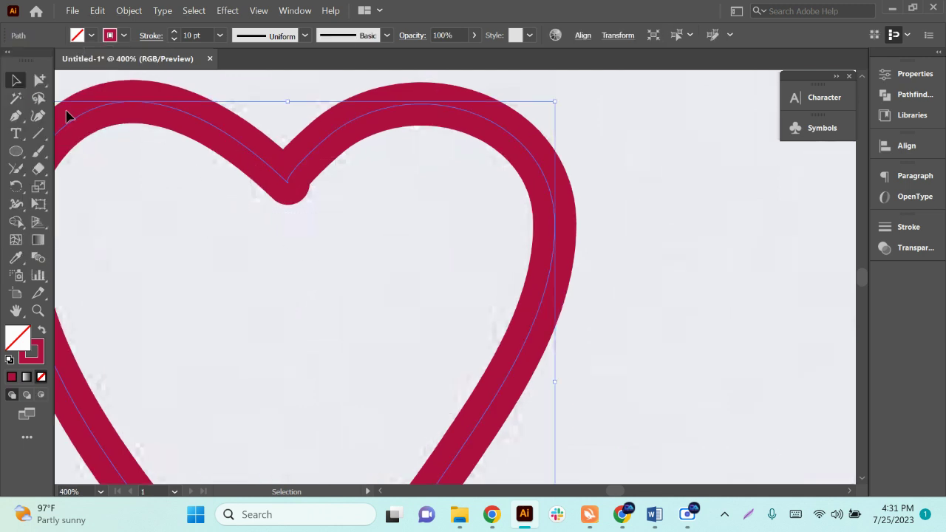
pyautogui.click(38, 80)
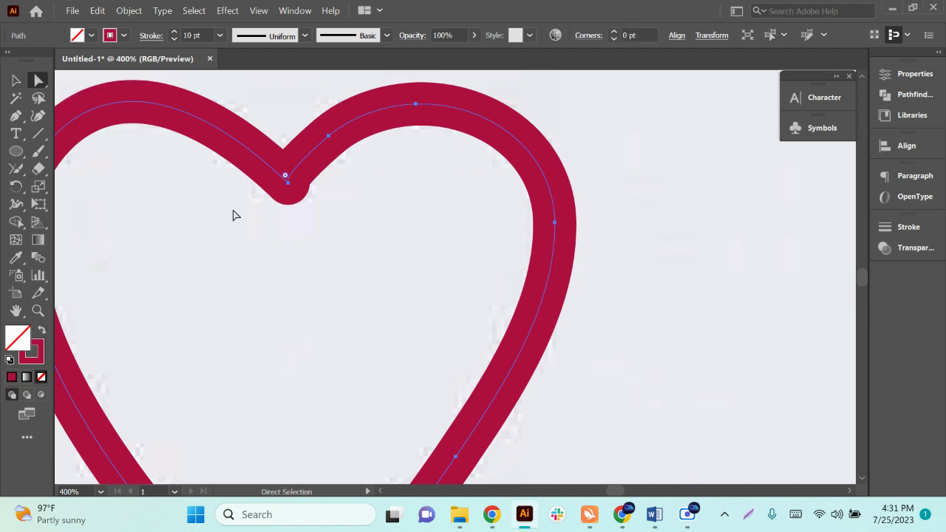
pyautogui.moveTo(288, 185); pyautogui.dragTo(236, 188)
pyautogui.hotkey('ctrl', 'z')
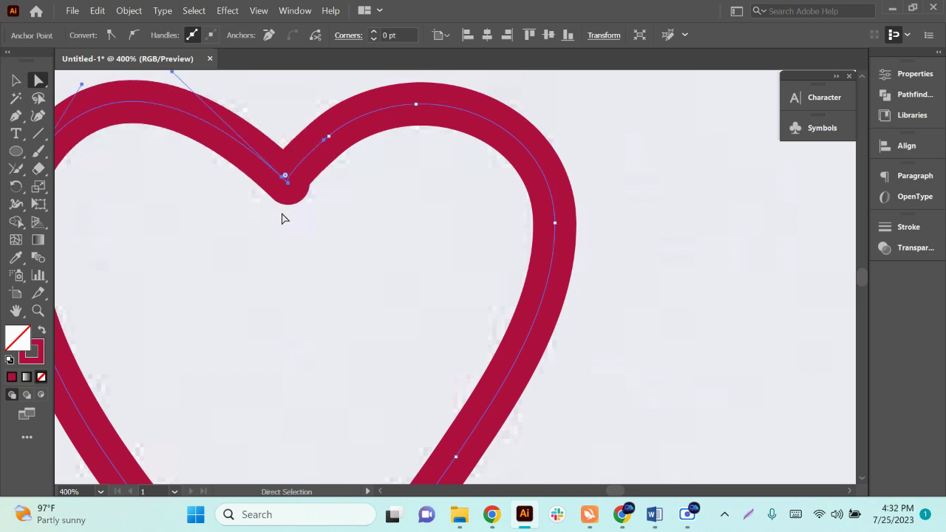
pyautogui.scroll(-2, 300, 204)
pyautogui.click(16, 170)
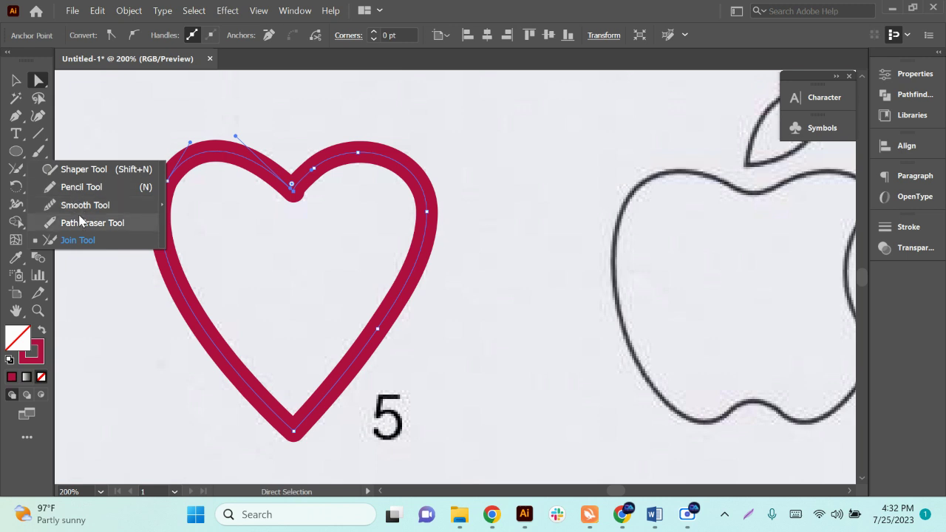
pyautogui.click(81, 205)
pyautogui.moveTo(264, 198)
pyautogui.mouseDown()
pyautogui.moveTo(287, 185)
pyautogui.moveTo(294, 204)
pyautogui.moveTo(321, 169)
pyautogui.moveTo(291, 189)
pyautogui.moveTo(314, 164)
pyautogui.moveTo(361, 157)
pyautogui.moveTo(406, 186)
pyautogui.moveTo(415, 275)
pyautogui.mouseUp()
pyautogui.click(18, 80)
pyautogui.click(290, 104)
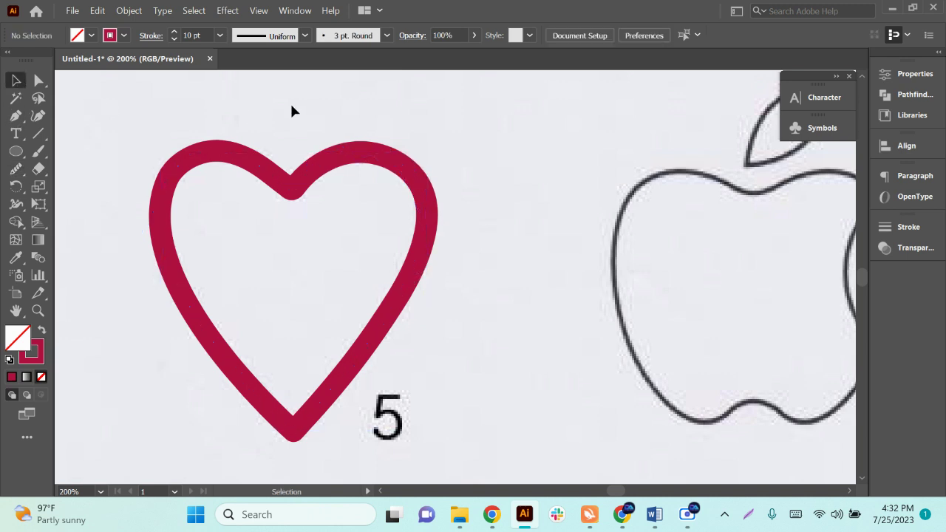
pyautogui.click(292, 236)
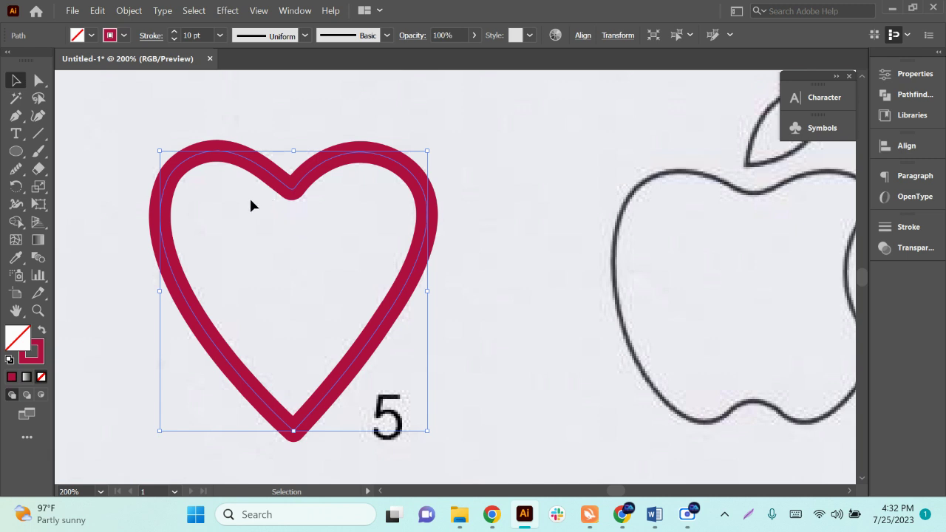
# Set the stroke to Round Cap with Miter Join for a sharp bottom point.
pyautogui.click(150, 36)
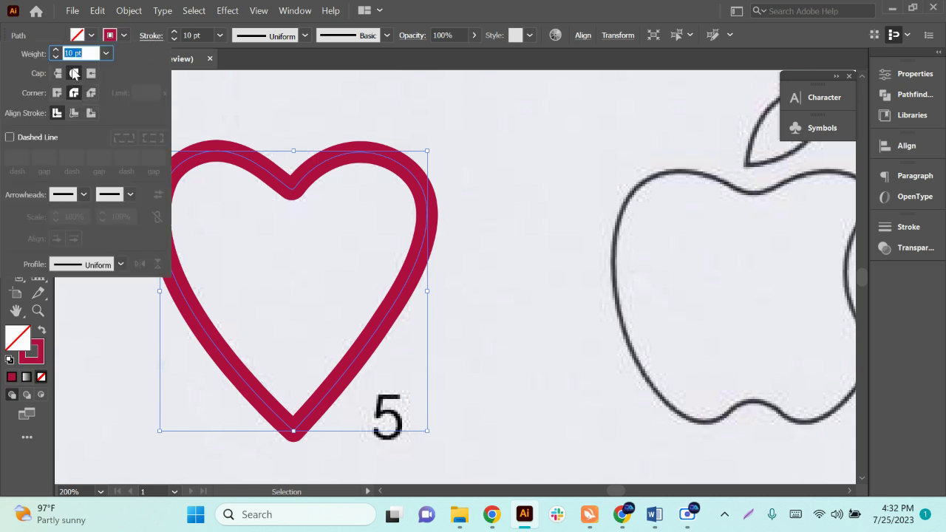
pyautogui.click(151, 36)
pyautogui.click(153, 36)
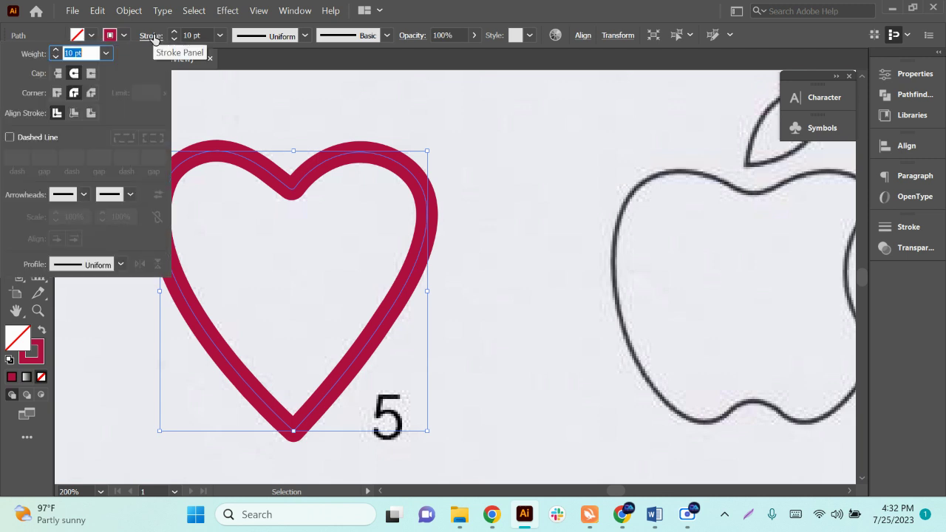
pyautogui.click(74, 74)
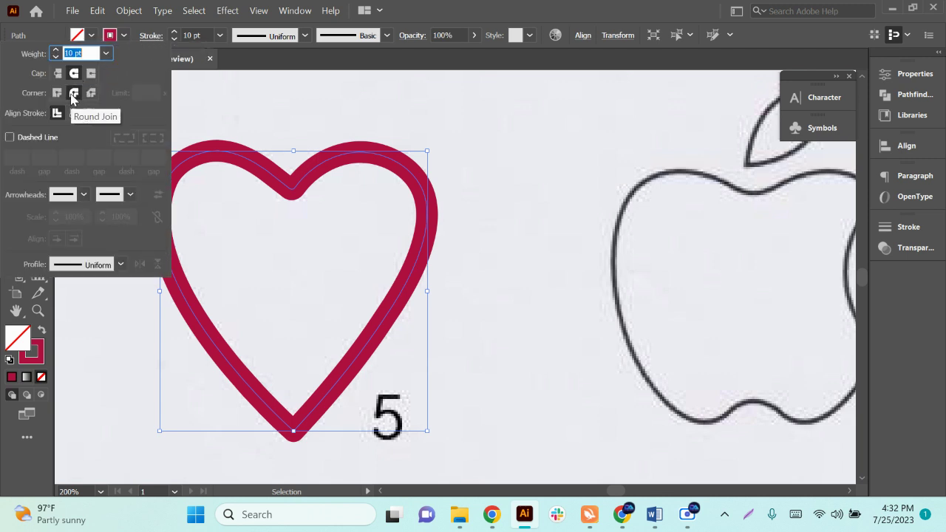
pyautogui.click(57, 92)
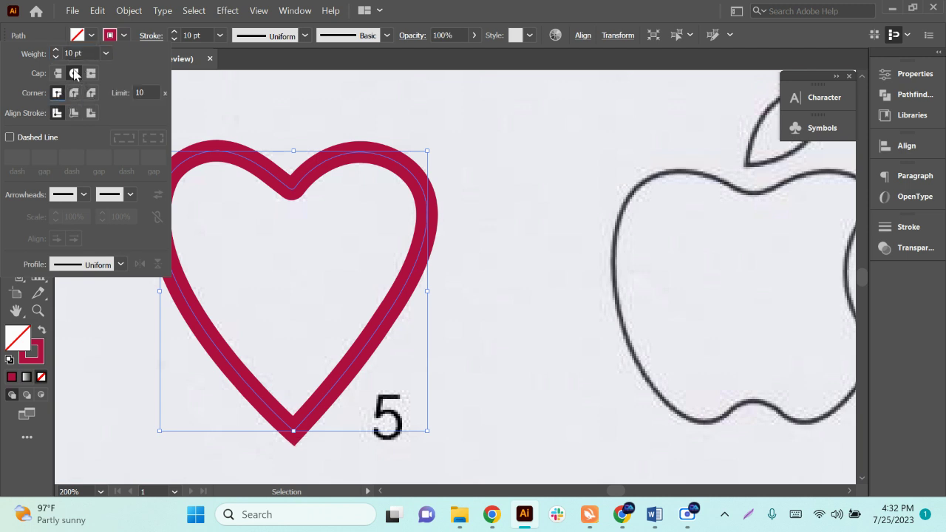
pyautogui.click(292, 197)
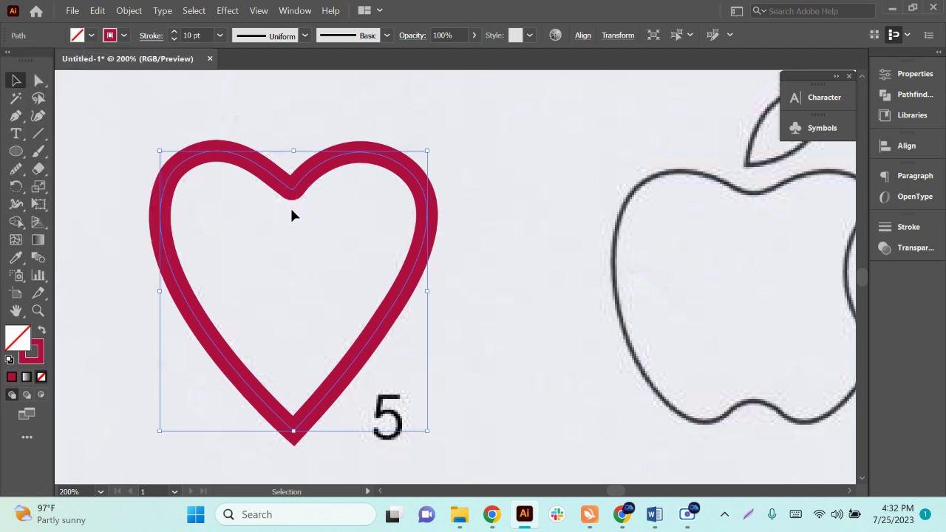
# Run the Smooth tool along the heart's right side, then its top-left lobe and left side.
pyautogui.scroll(-1, 278, 373)
pyautogui.click(310, 414)
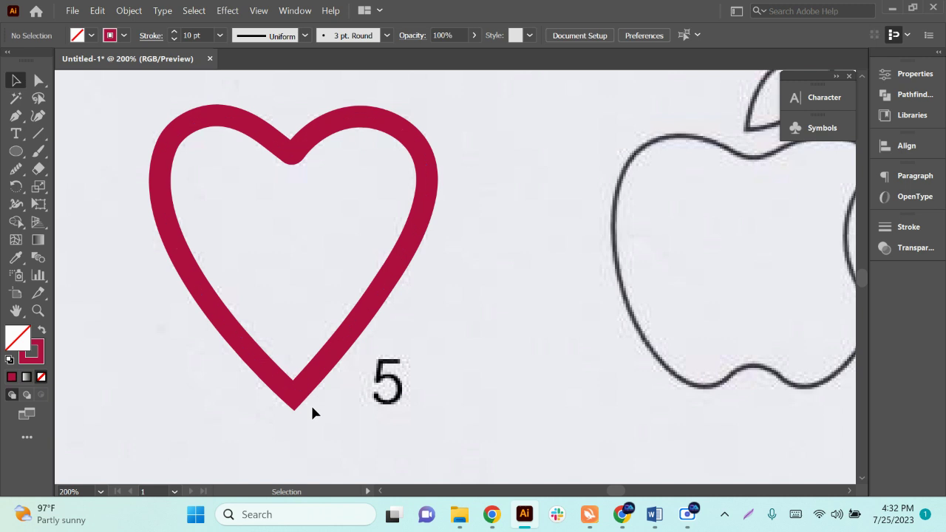
pyautogui.click(306, 394)
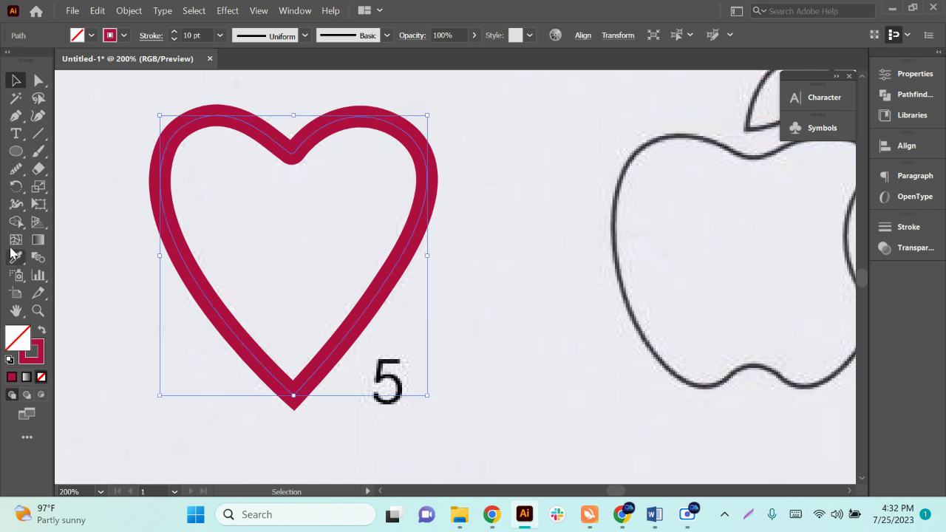
pyautogui.click(16, 169)
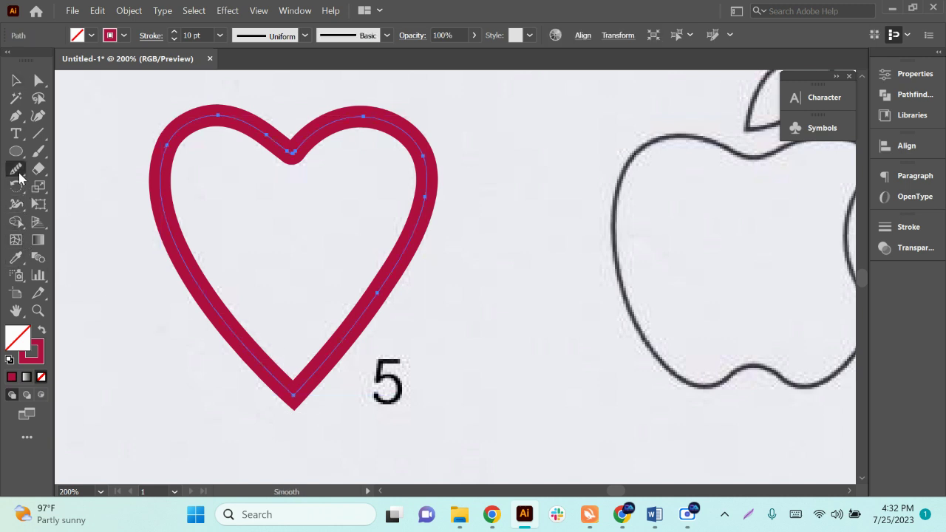
pyautogui.moveTo(318, 133)
pyautogui.mouseDown()
pyautogui.moveTo(393, 117)
pyautogui.moveTo(434, 186)
pyautogui.moveTo(373, 311)
pyautogui.mouseUp()
pyautogui.moveTo(289, 161)
pyautogui.mouseDown()
pyautogui.moveTo(196, 119)
pyautogui.moveTo(193, 240)
pyautogui.moveTo(167, 179)
pyautogui.moveTo(256, 363)
pyautogui.mouseUp()
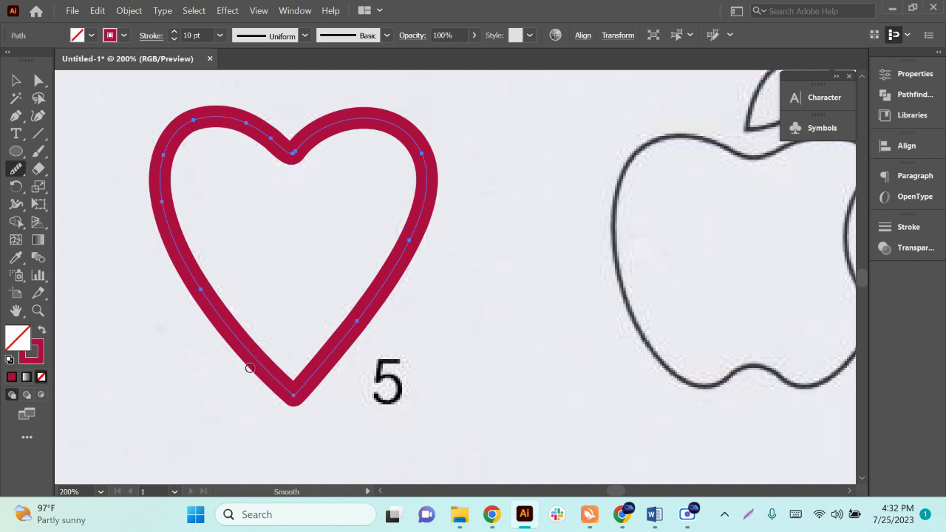
pyautogui.click(15, 79)
pyautogui.scroll(-1, 365, 309)
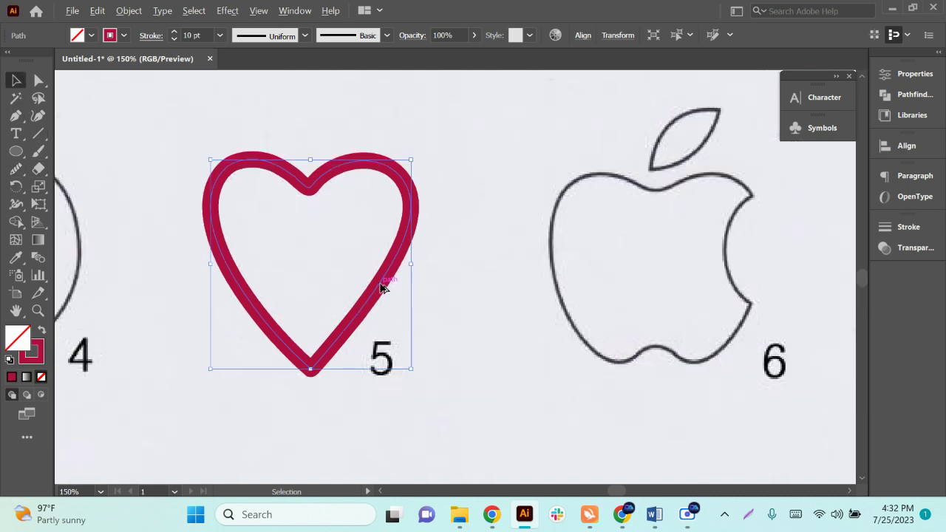
# Duplicate the heart to the right and turn the copy into a solid crimson fill without stroke.
pyautogui.click(474, 285)
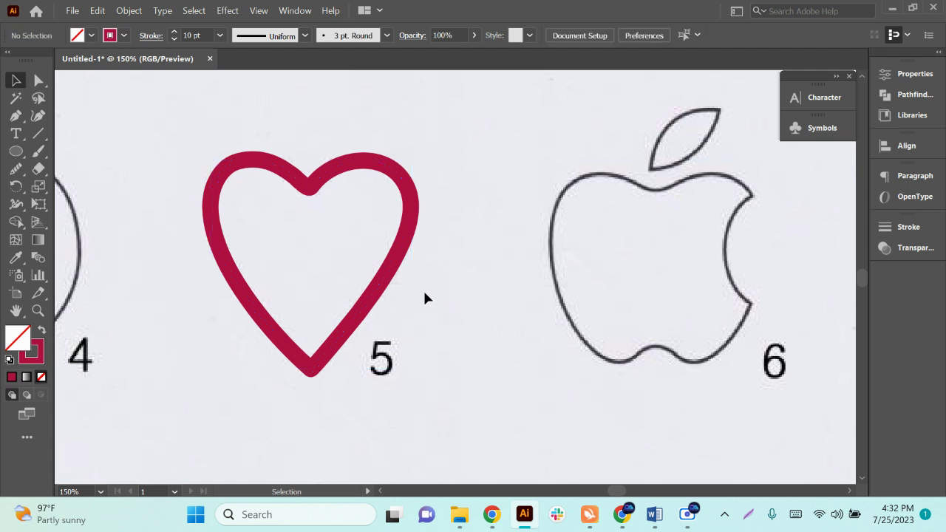
pyautogui.click(382, 284)
pyautogui.moveTo(382, 285); pyautogui.dragTo(619, 290)
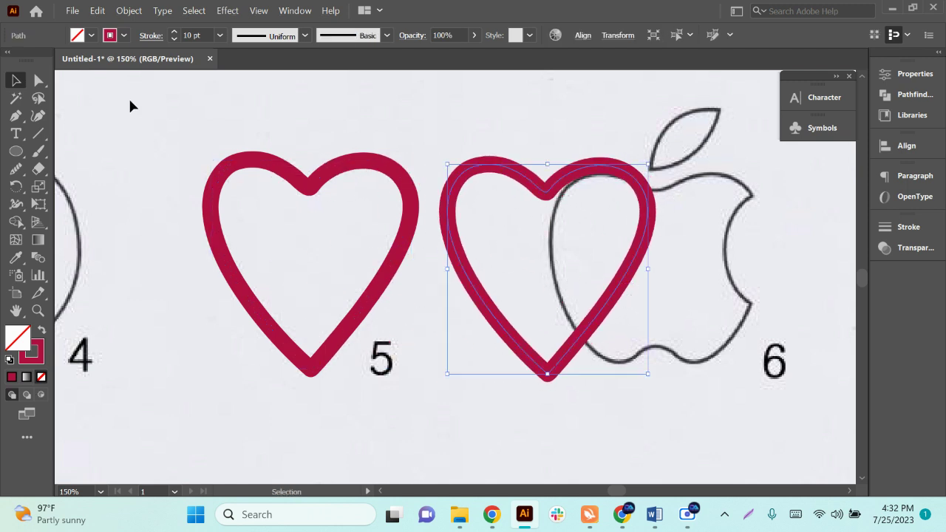
pyautogui.click(41, 332)
pyautogui.click(477, 383)
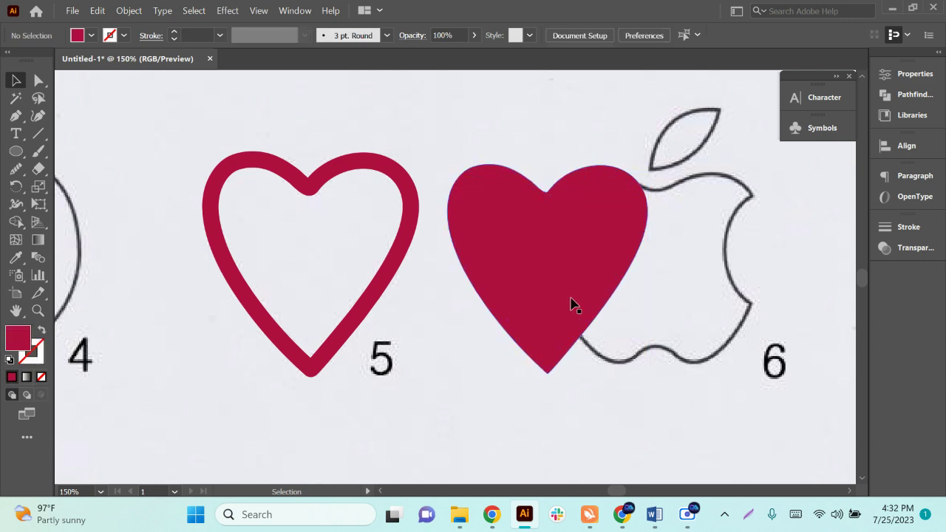
# Smooth the top notch of the filled heart copy with the Smooth tool.
pyautogui.scroll(3, 555, 279)
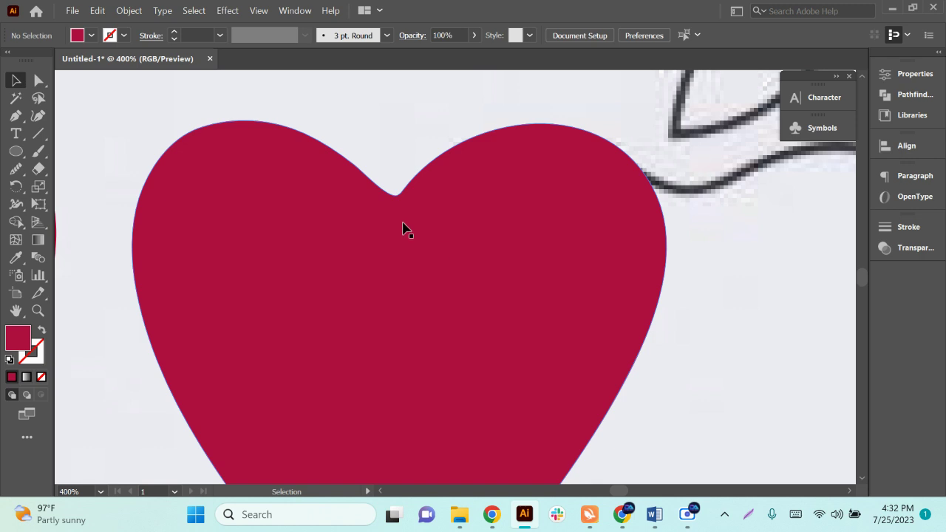
pyautogui.click(414, 219)
pyautogui.click(16, 169)
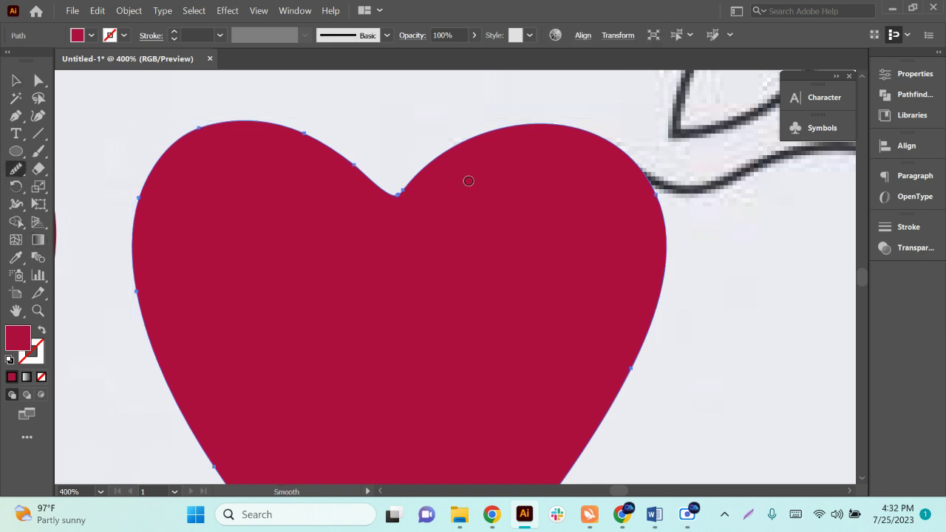
pyautogui.moveTo(465, 159)
pyautogui.mouseDown()
pyautogui.moveTo(398, 213)
pyautogui.moveTo(376, 218)
pyautogui.moveTo(394, 190)
pyautogui.moveTo(459, 147)
pyautogui.moveTo(448, 160)
pyautogui.mouseUp()
pyautogui.scroll(-3, 372, 232)
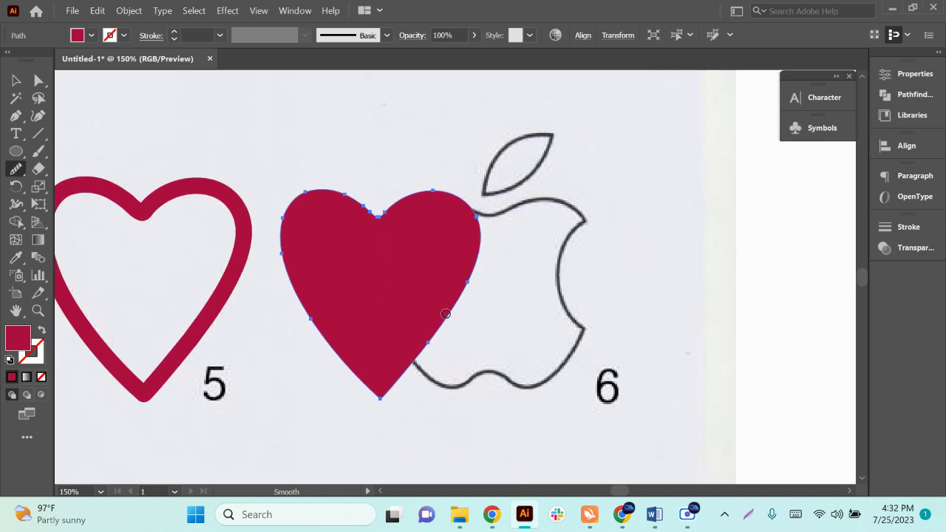
pyautogui.click(16, 80)
# Move both hearts, outline and filled, off the sheet to the right.
pyautogui.scroll(-2, 416, 302)
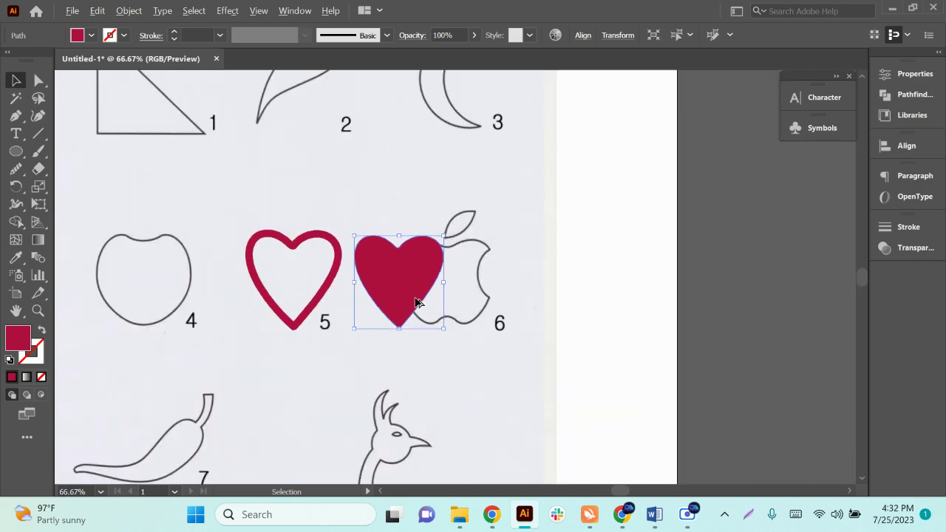
pyautogui.keyDown('shift'); pyautogui.click(333, 295); pyautogui.keyUp('shift')
pyautogui.scroll(-1, 332, 296)
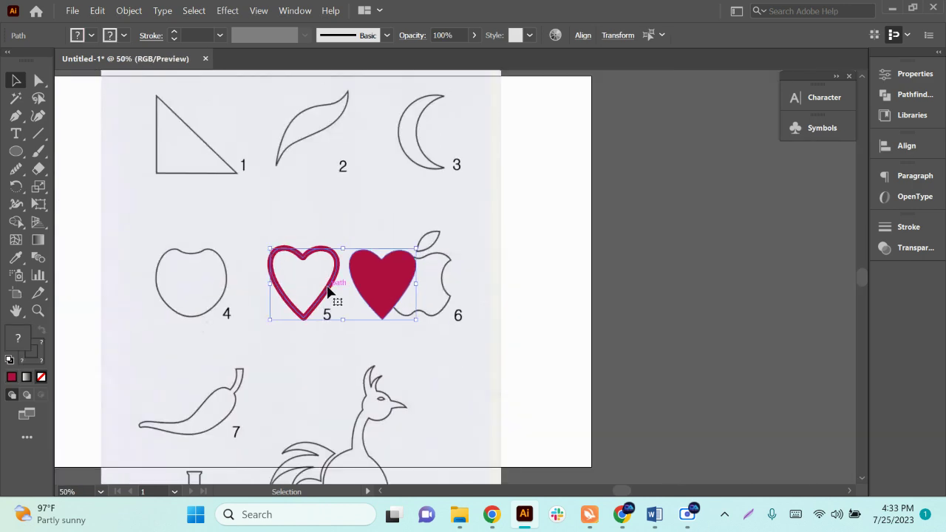
pyautogui.moveTo(332, 296); pyautogui.dragTo(655, 303)
pyautogui.scroll(3, 496, 317)
pyautogui.scroll(-4, 392, 249)
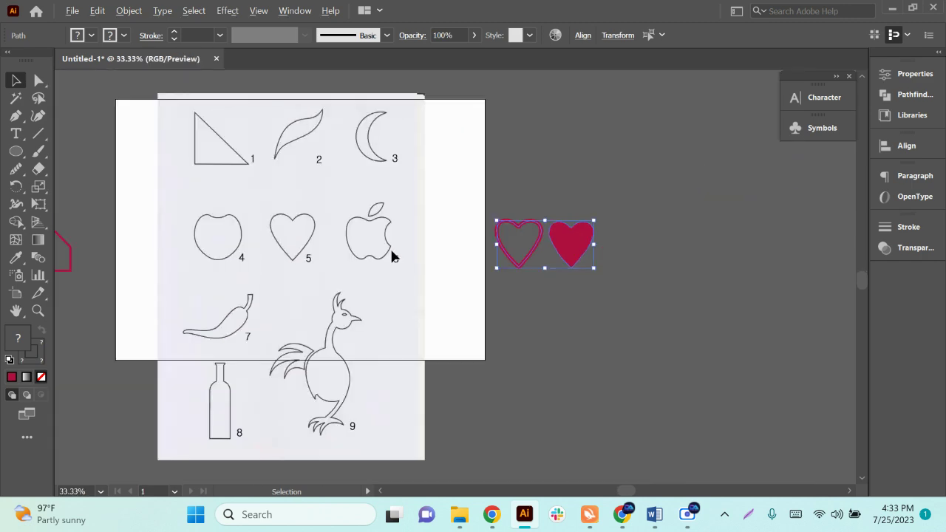
pyautogui.scroll(2, 188, 338)
pyautogui.scroll(1, 244, 129)
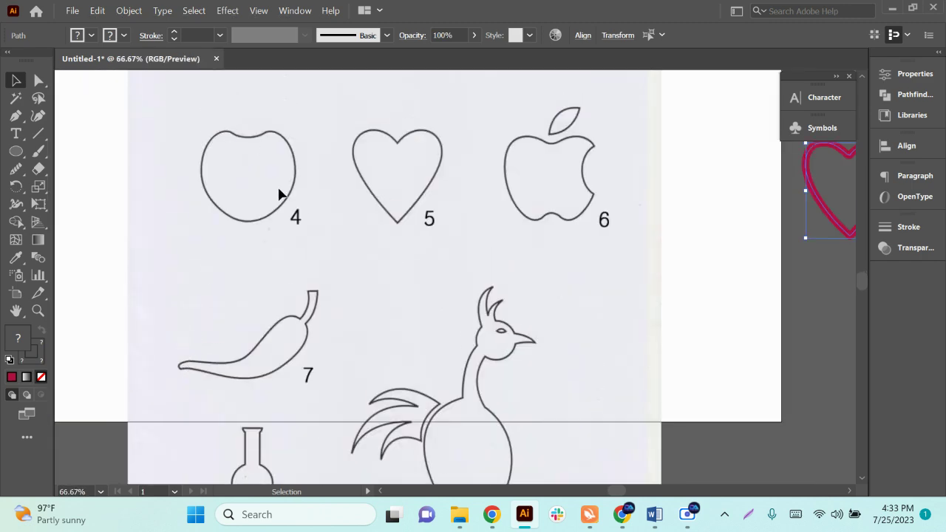
pyautogui.scroll(-1, 279, 222)
pyautogui.scroll(4, 213, 155)
pyautogui.click(259, 251)
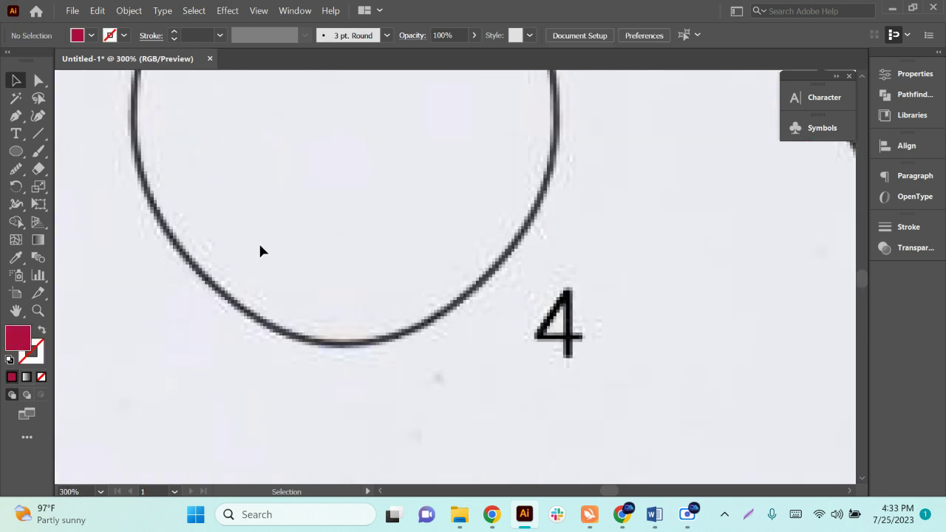
# Scroll through the numbered shapes sheet to review it.
pyautogui.scroll(5, 270, 274)
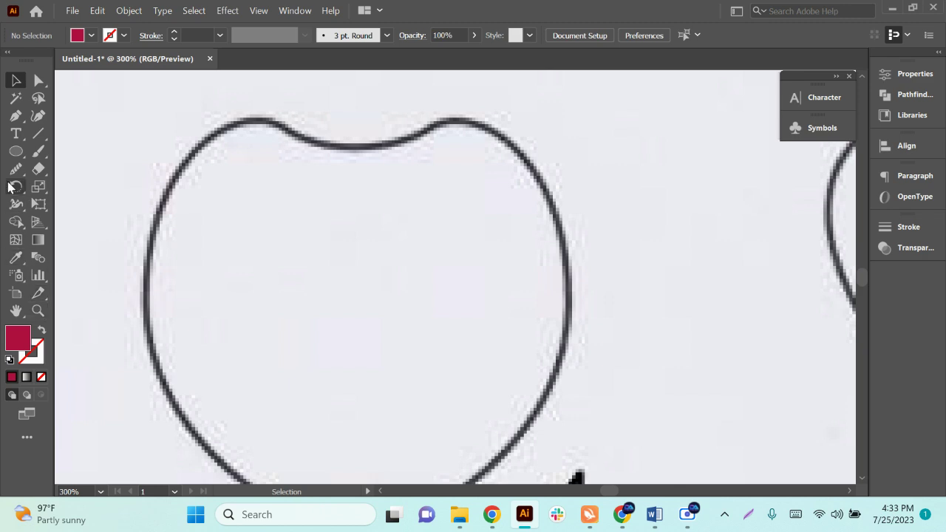
pyautogui.scroll(-5, 208, 306)
pyautogui.scroll(1, 303, 185)
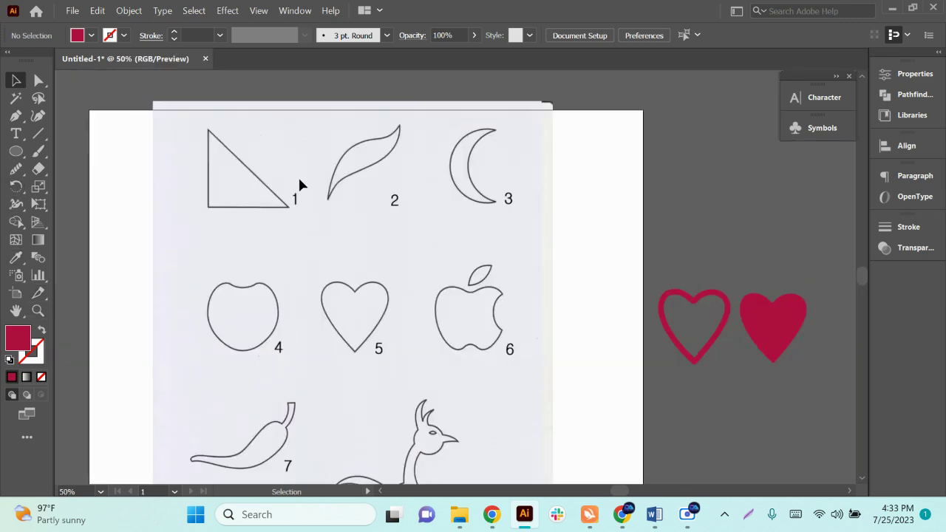
pyautogui.scroll(3, 347, 180)
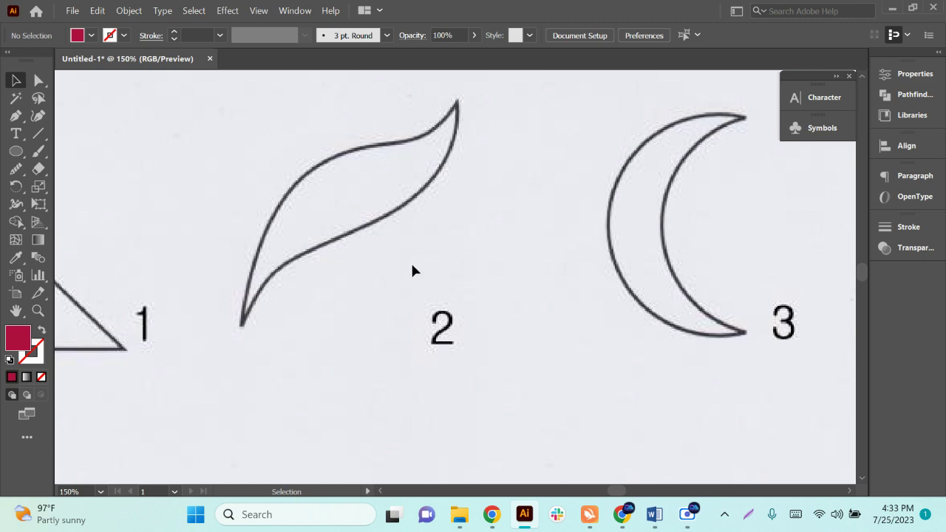
pyautogui.scroll(-2, 413, 271)
pyautogui.scroll(-4, 505, 306)
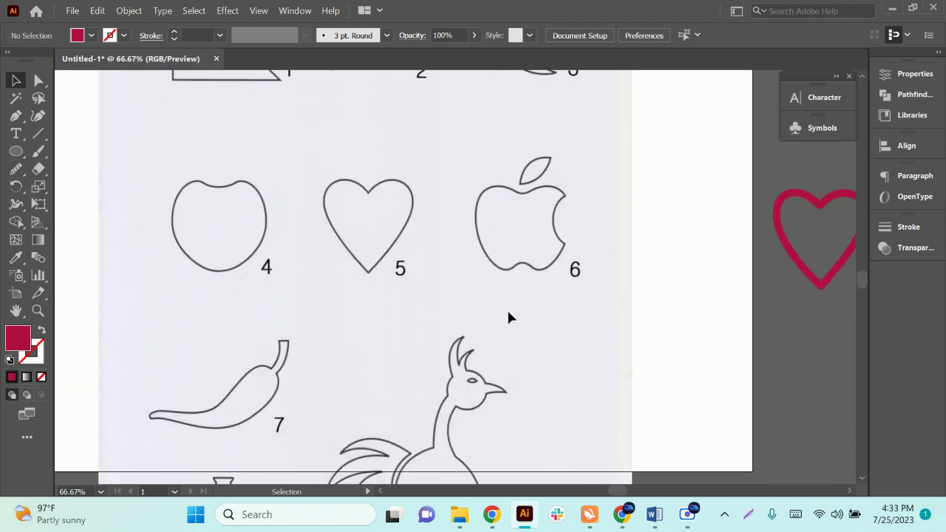
pyautogui.scroll(-1, 476, 412)
pyautogui.scroll(2, 469, 334)
pyautogui.scroll(-3, 448, 306)
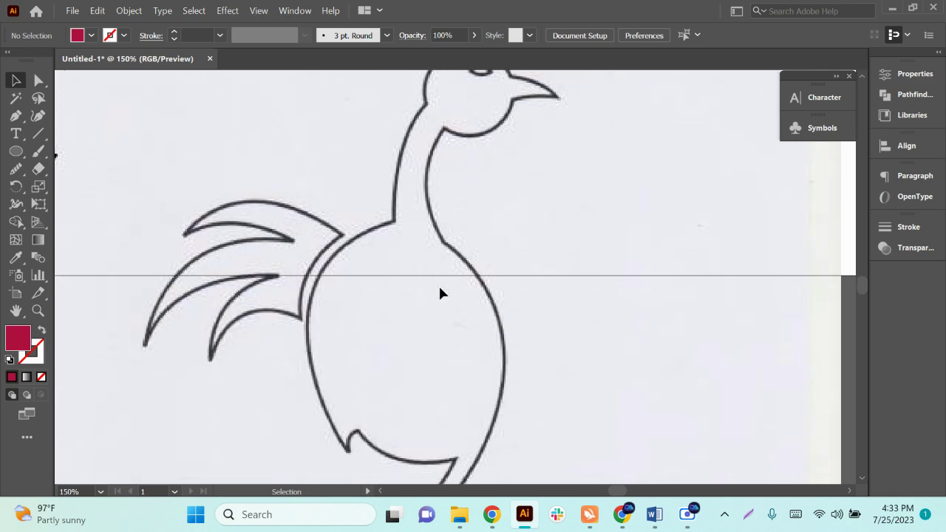
pyautogui.scroll(-1, 439, 284)
pyautogui.scroll(-4, 439, 284)
pyautogui.scroll(2, 309, 287)
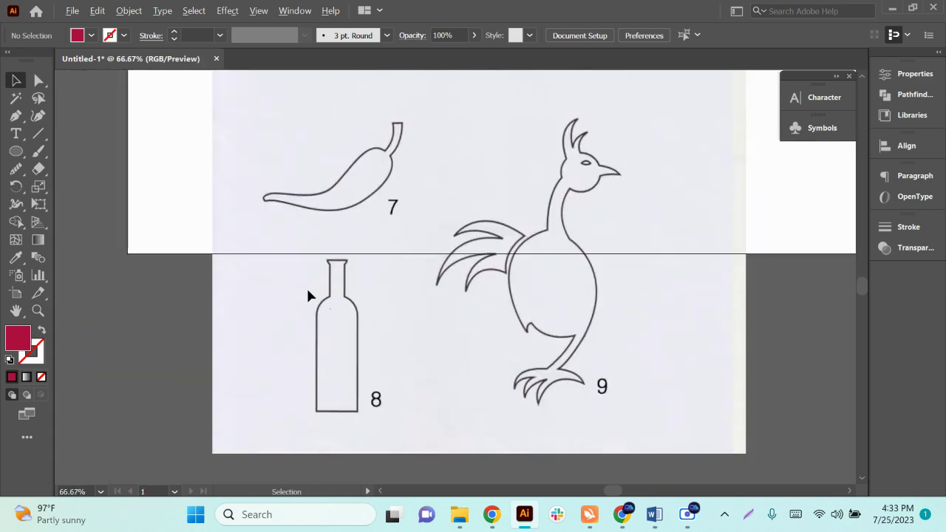
pyautogui.scroll(1, 309, 296)
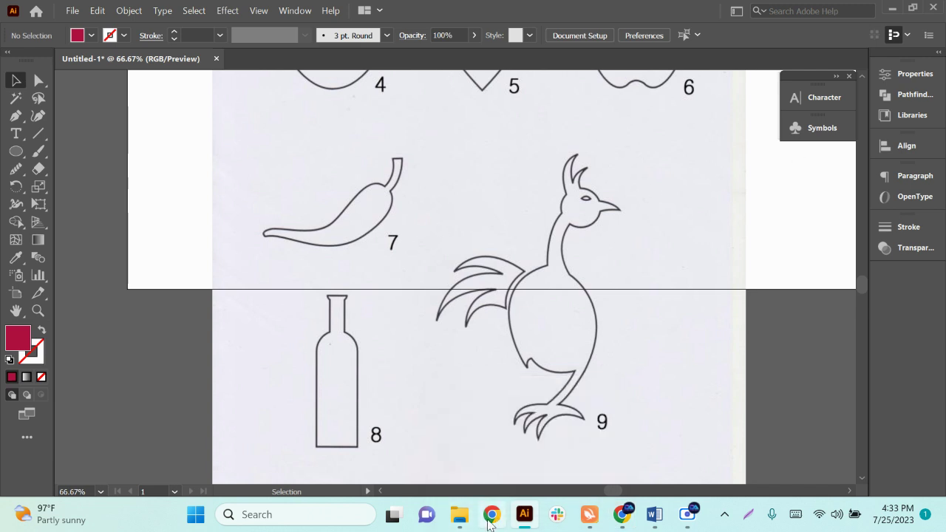
# Drag 4721573.jpg from the pentool folder into the Illustrator document.
pyautogui.click(502, 432)
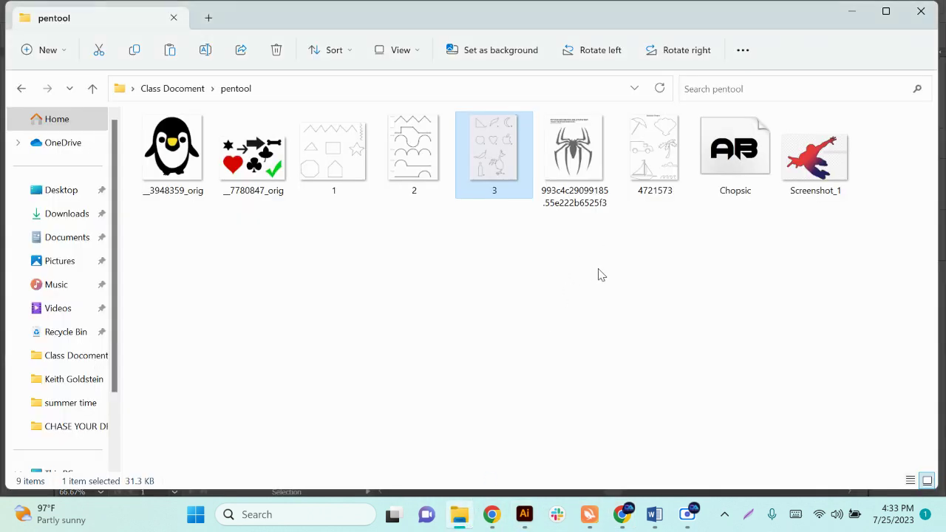
pyautogui.moveTo(651, 168); pyautogui.dragTo(278, 300)
pyautogui.scroll(-2, 482, 244)
pyautogui.click(207, 255)
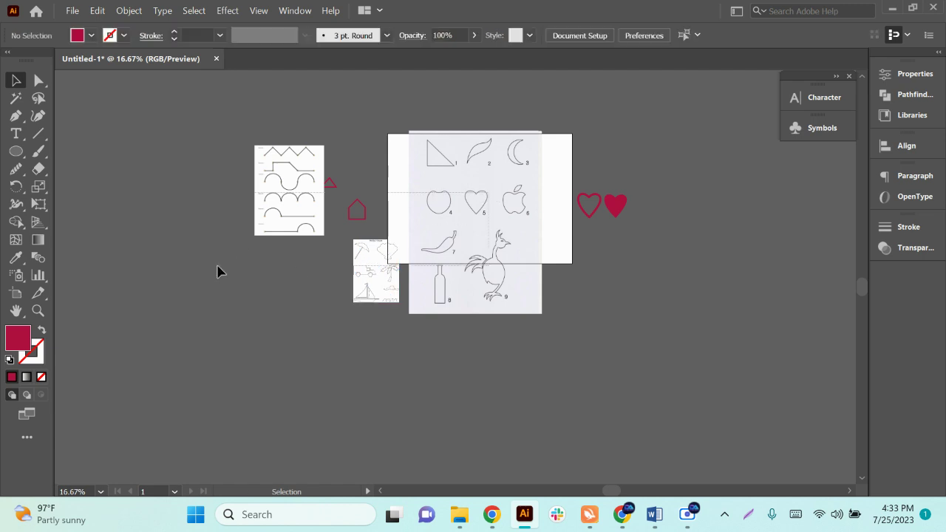
# Move the 3.jpg sheet left of the artboard and the 4721573.jpg sheet onto it.
pyautogui.click(546, 299)
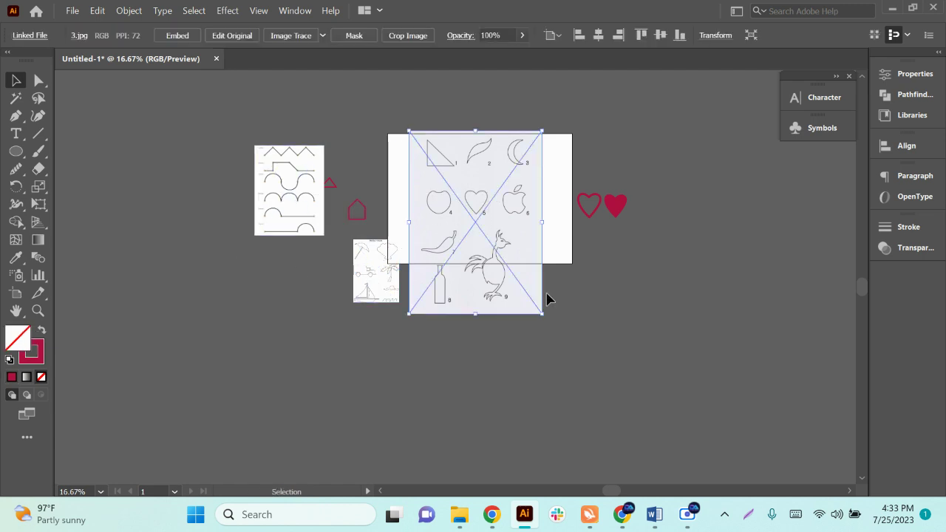
pyautogui.click(566, 328)
pyautogui.moveTo(499, 296); pyautogui.dragTo(153, 278)
pyautogui.moveTo(375, 289); pyautogui.dragTo(483, 205)
pyautogui.scroll(5, 483, 205)
pyautogui.click(543, 289)
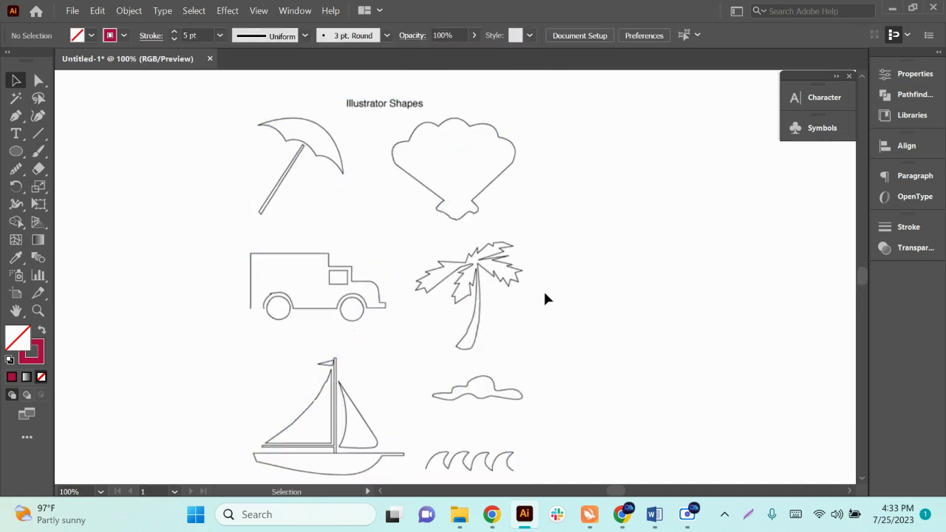
# Zoom in on the umbrella of the placed 4721573.jpg sheet and clear the selection.
pyautogui.scroll(3, 495, 321)
pyautogui.scroll(-1, 481, 281)
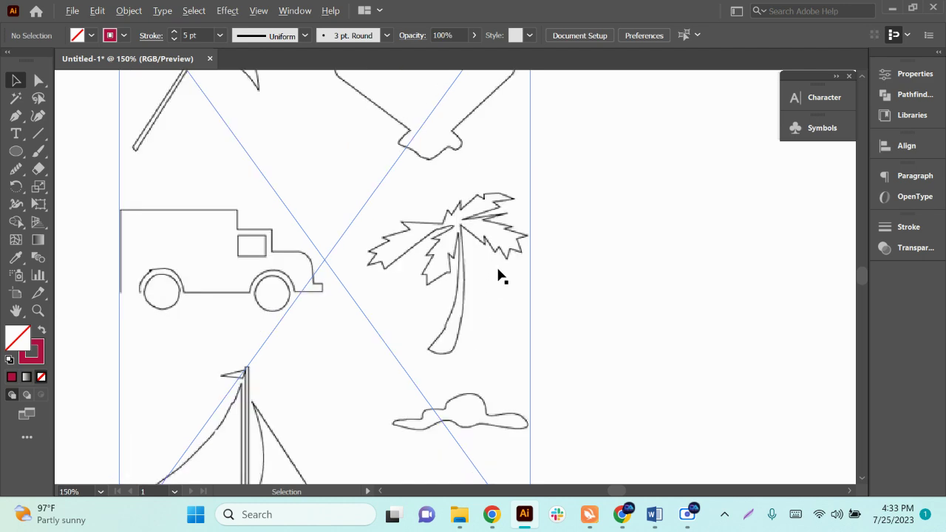
pyautogui.scroll(-1, 501, 275)
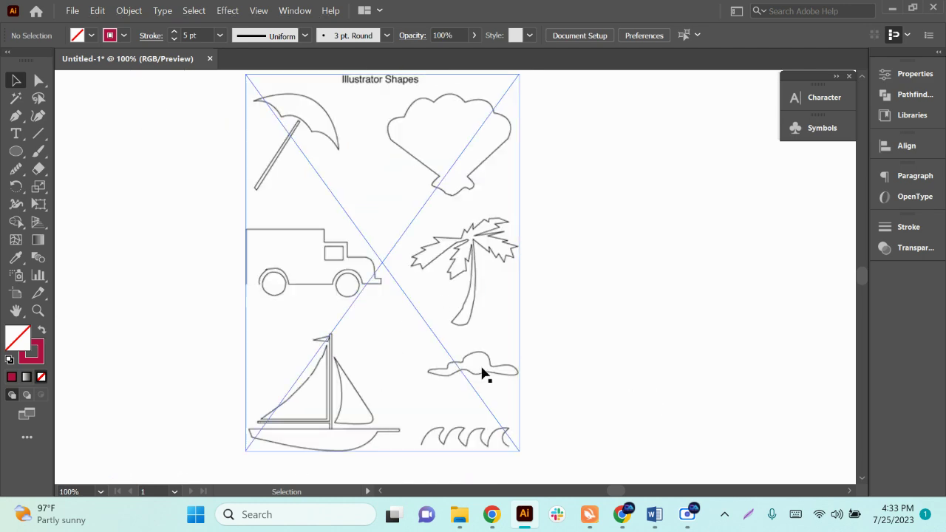
pyautogui.scroll(4, 311, 204)
pyautogui.click(364, 278)
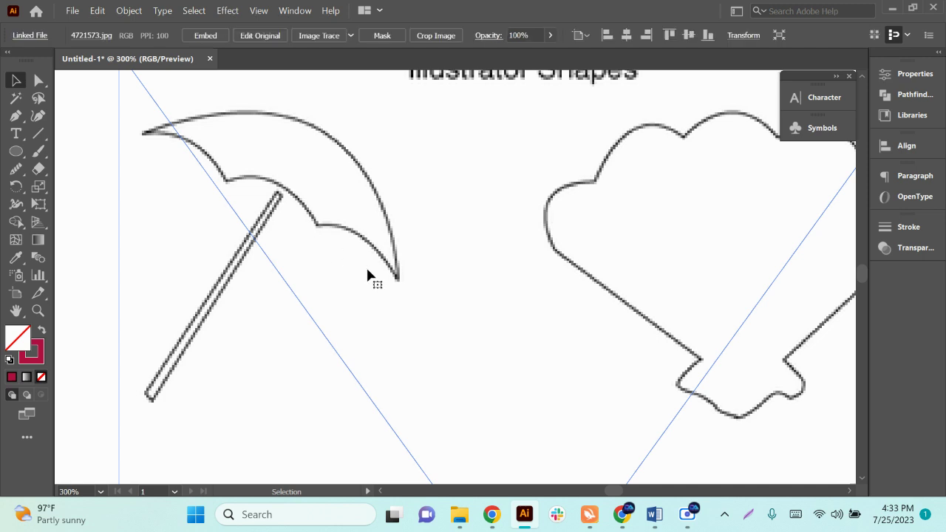
pyautogui.hotkey('ctrl', 'shift', 'a')
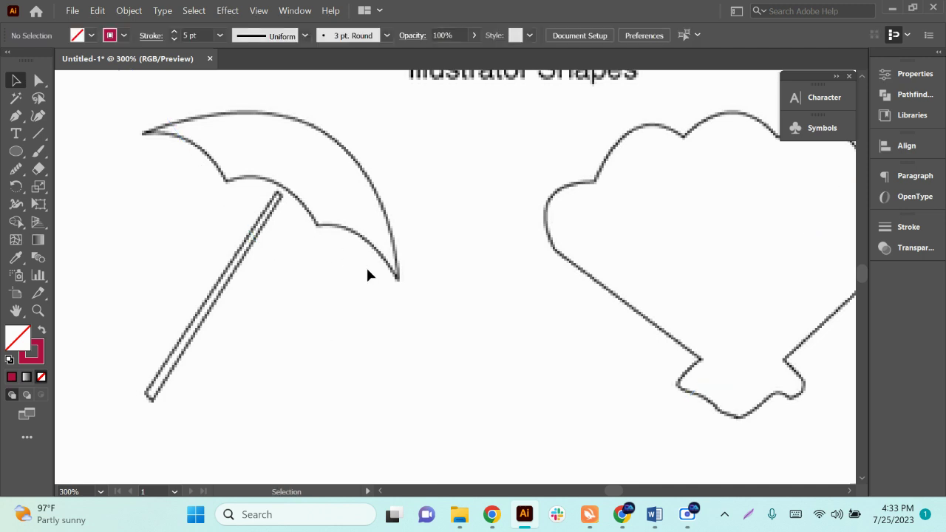
# Pen-trace the umbrella canopy's top edge from left tip to right tip, redrawing the final curve.
pyautogui.click(16, 115)
pyautogui.click(140, 131)
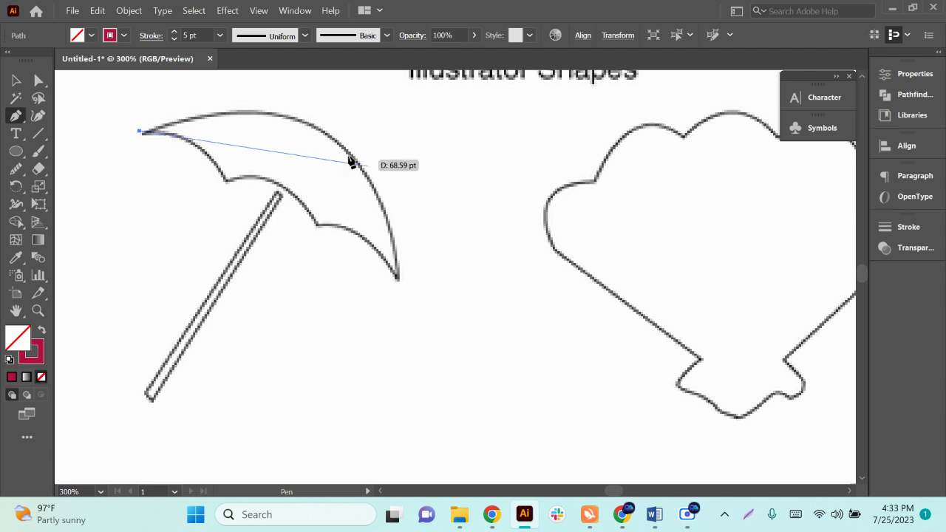
pyautogui.moveTo(346, 150)
pyautogui.mouseDown()
pyautogui.moveTo(395, 182)
pyautogui.moveTo(414, 214)
pyautogui.moveTo(407, 222)
pyautogui.mouseUp()
pyautogui.moveTo(400, 283); pyautogui.dragTo(400, 283)
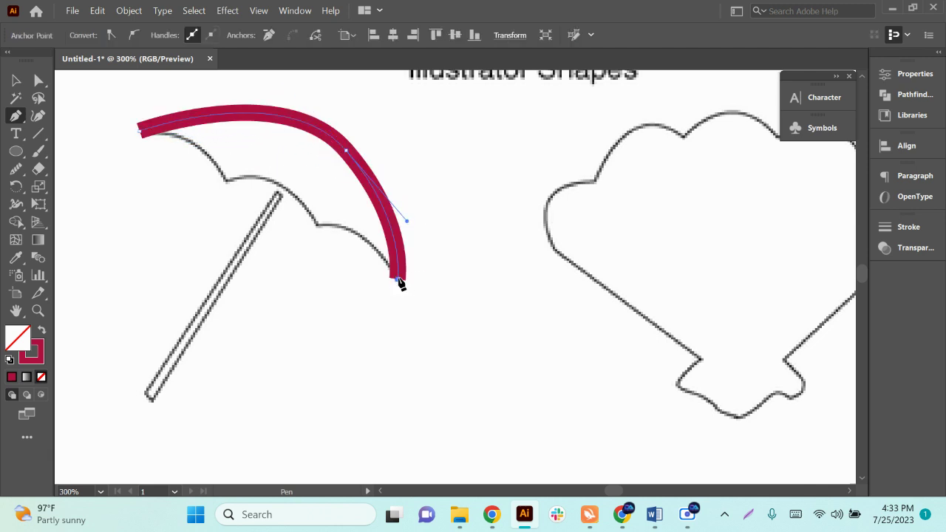
pyautogui.hotkey('ctrl', 'z')
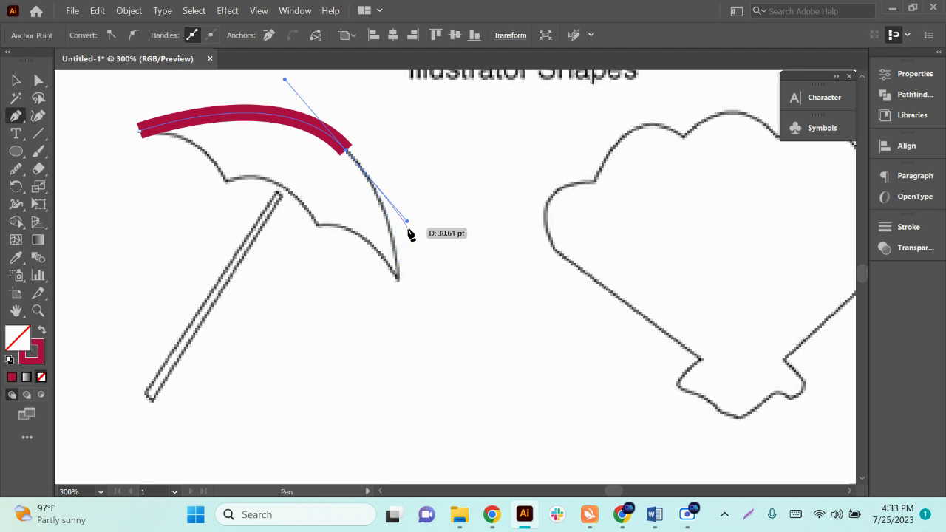
pyautogui.moveTo(407, 221); pyautogui.dragTo(380, 185)
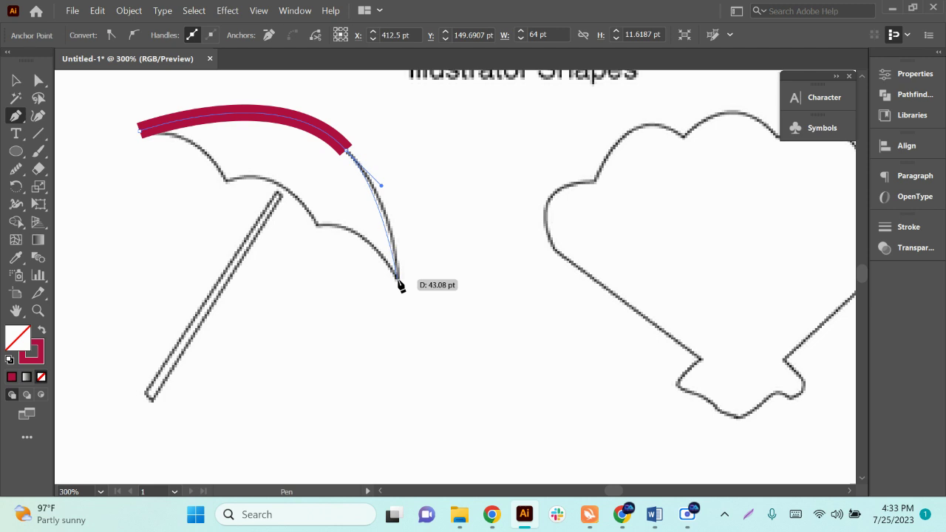
pyautogui.moveTo(399, 280)
pyautogui.mouseDown()
pyautogui.moveTo(388, 344)
pyautogui.moveTo(398, 341)
pyautogui.mouseUp()
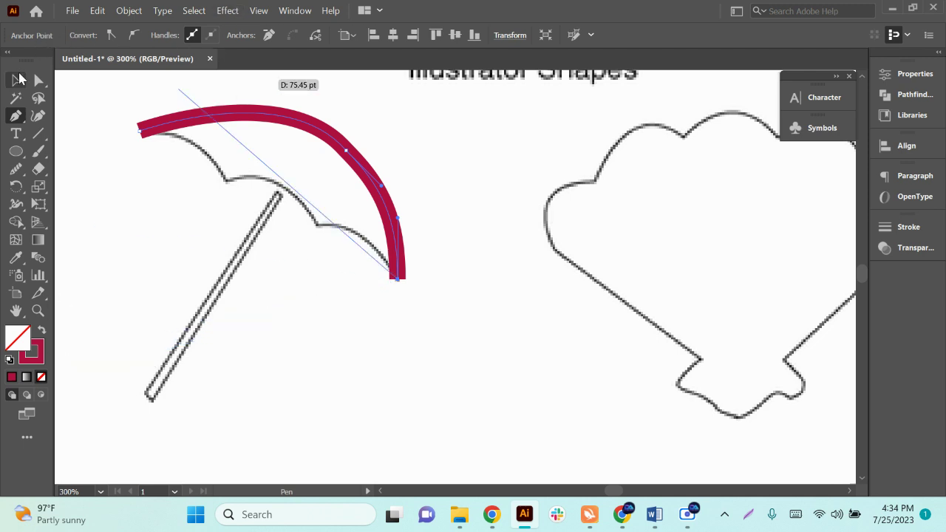
pyautogui.click(16, 80)
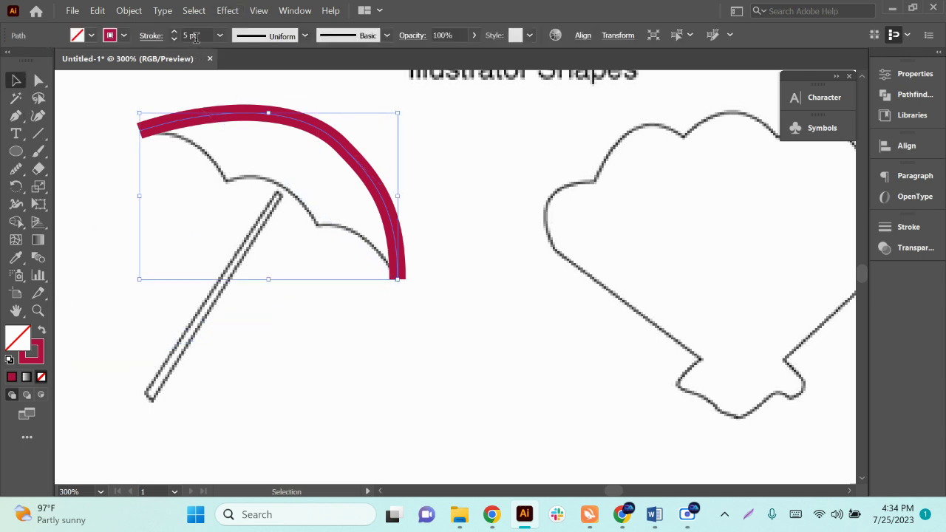
# Set the crimson arc's stroke weight to 1 pt.
pyautogui.click(194, 35)
pyautogui.write('1')
pyautogui.press('Return')
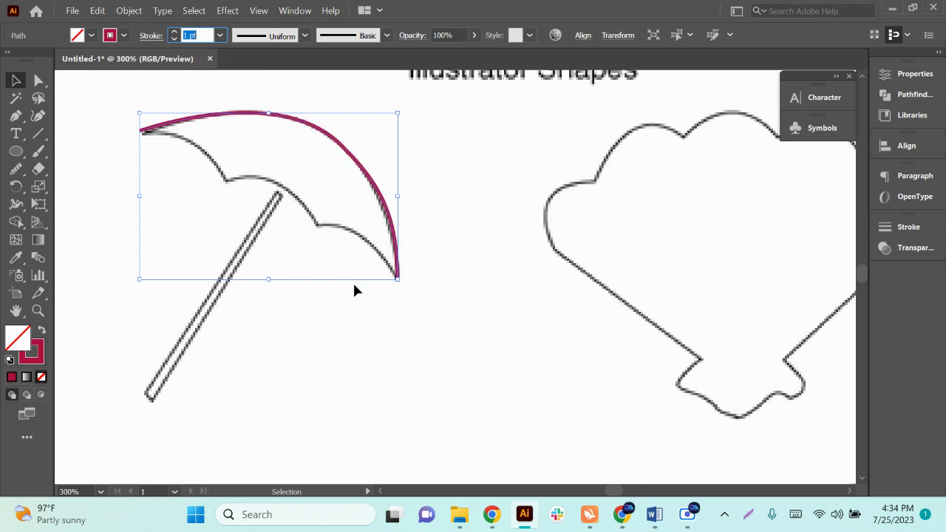
# Continue the path along the scalloped underside and close it at the left tip.
pyautogui.click(16, 115)
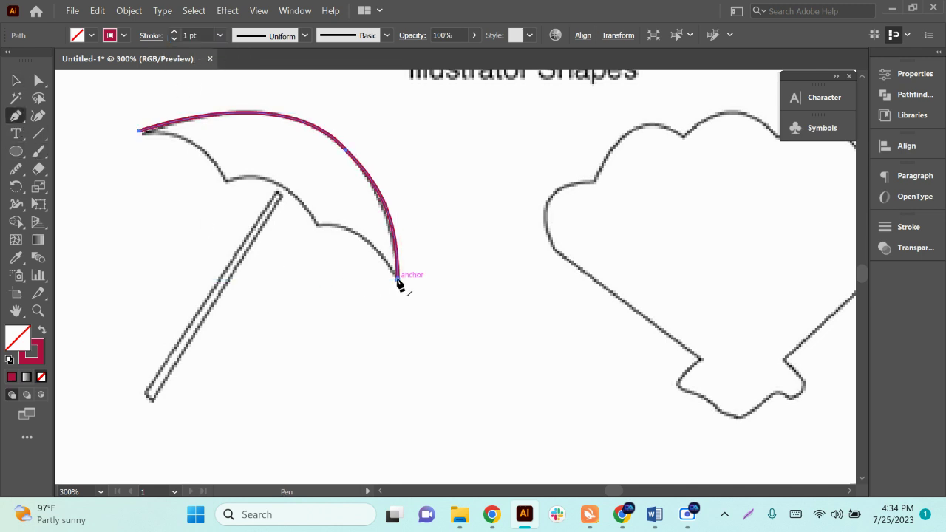
pyautogui.moveTo(400, 283); pyautogui.dragTo(263, 227)
pyautogui.moveTo(315, 230)
pyautogui.mouseDown()
pyautogui.moveTo(321, 249)
pyautogui.moveTo(319, 226)
pyautogui.mouseUp()
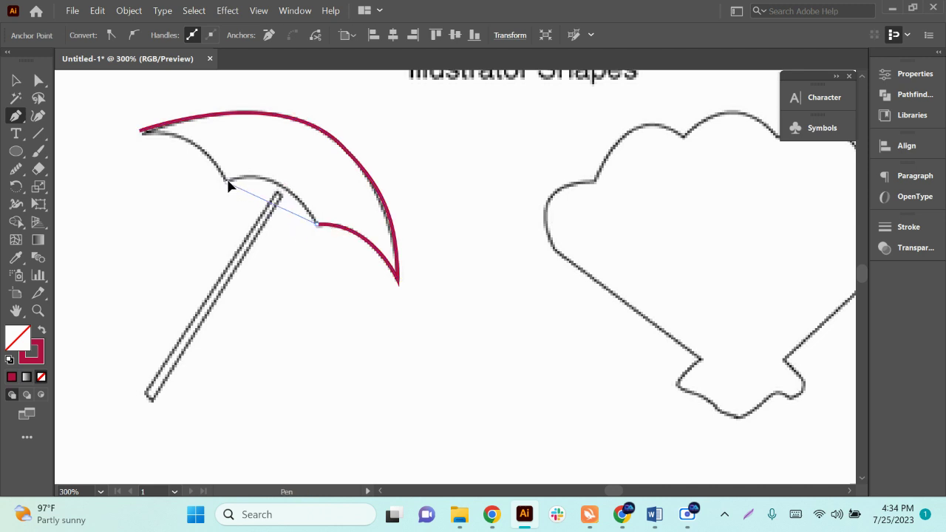
pyautogui.moveTo(228, 182); pyautogui.dragTo(162, 204)
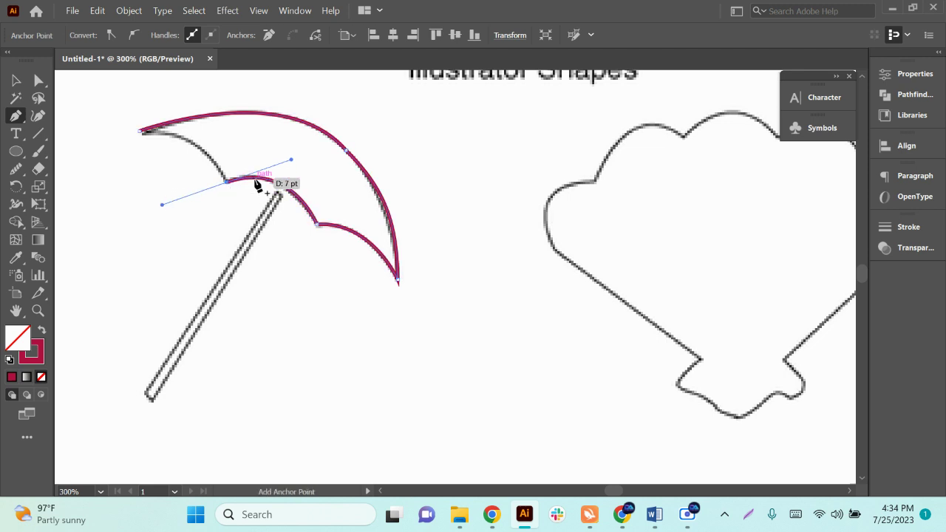
pyautogui.click(227, 182)
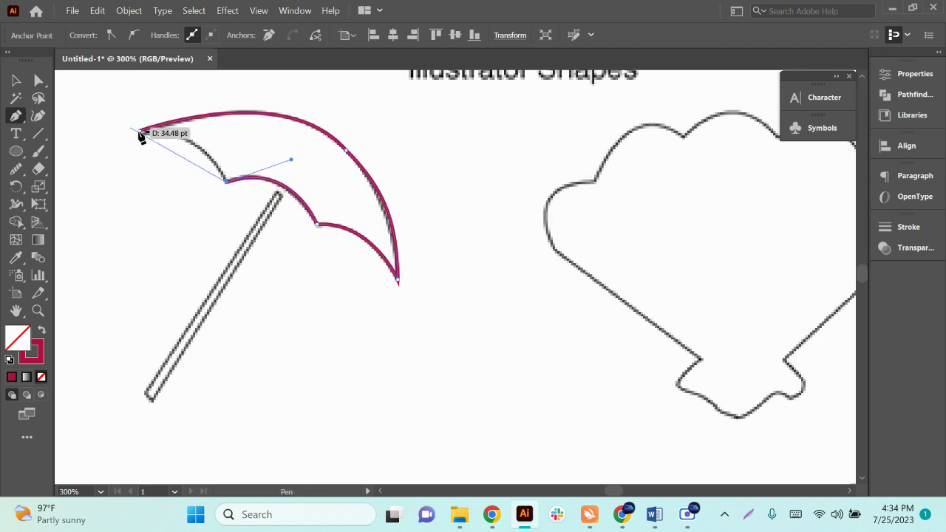
pyautogui.click(140, 132)
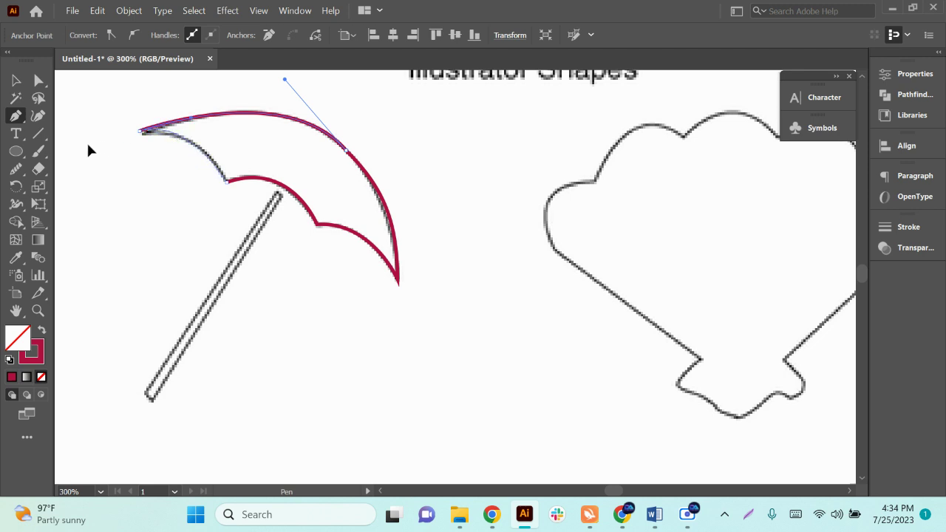
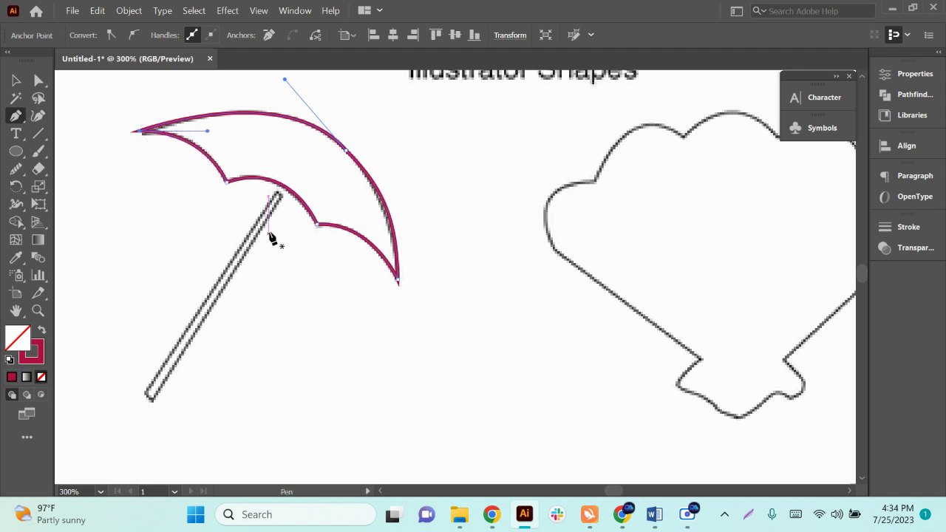
# Trace the handle as a closed Pen path from beneath the canopy down to its bottom end.
pyautogui.click(278, 197)
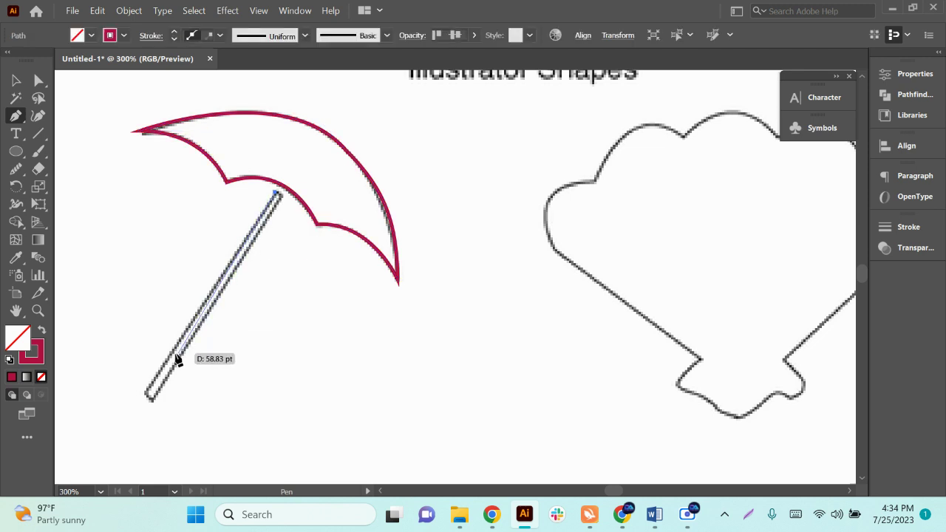
pyautogui.click(146, 393)
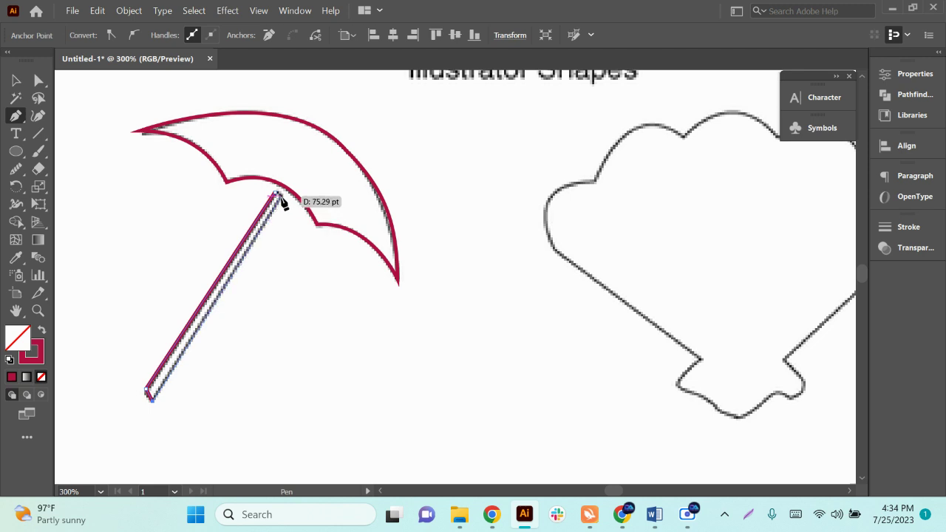
pyautogui.click(276, 195)
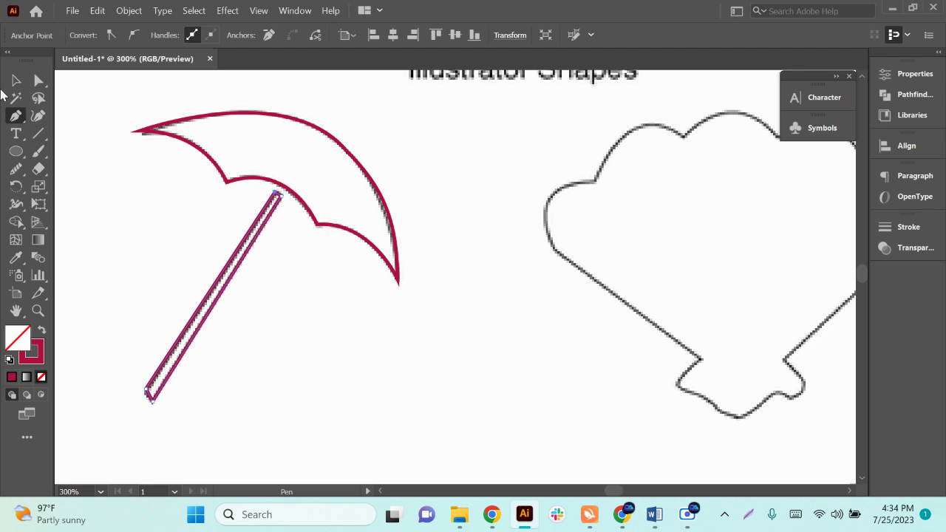
# Select the handle and canopy paths together, zoomed out to show the whole umbrella.
pyautogui.press('v')
pyautogui.hotkey('ctrl', '1')
pyautogui.keyDown('shift'); pyautogui.click(303, 214); pyautogui.keyUp('shift')
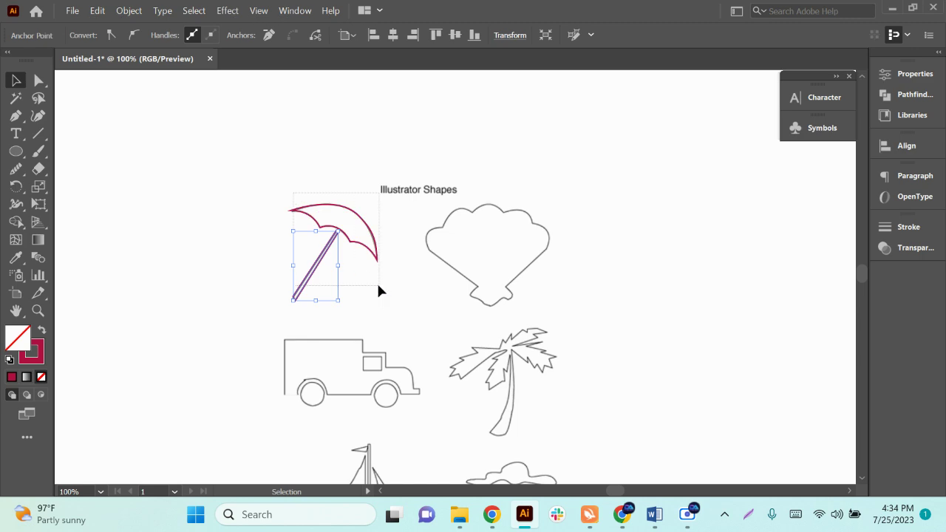
pyautogui.hotkey('ctrl', '-')
# Move both umbrella paths left, away from the reference drawing.
pyautogui.moveTo(318, 248); pyautogui.dragTo(231, 254)
pyautogui.scroll(5, 231, 255)
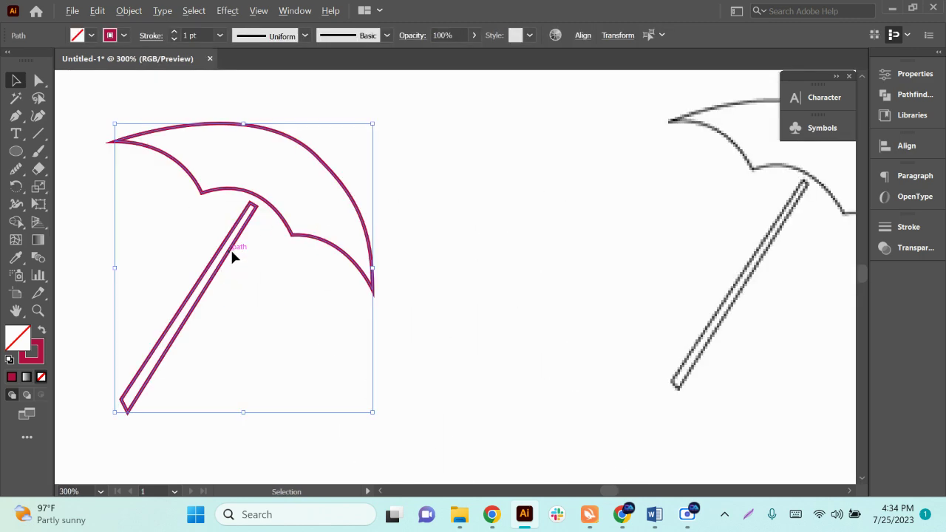
pyautogui.click(293, 252)
pyautogui.scroll(3, 381, 262)
pyautogui.scroll(-1, 451, 310)
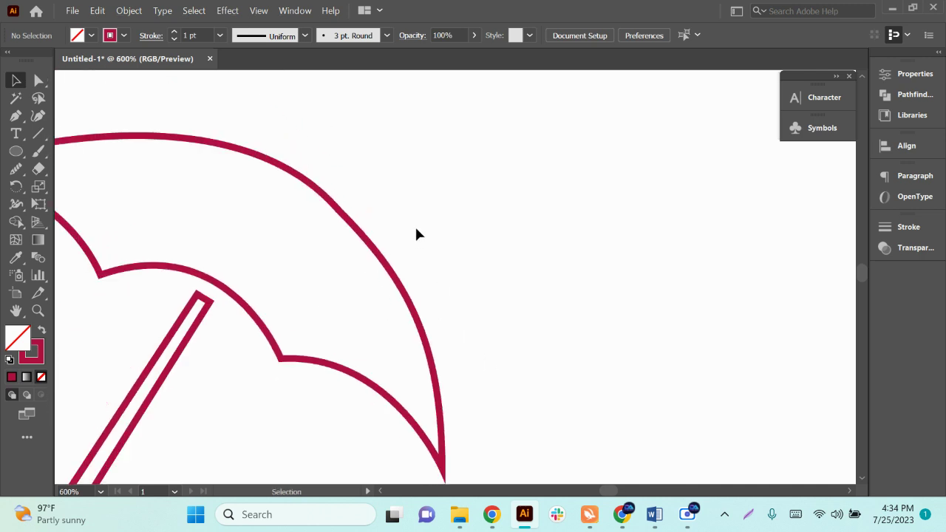
# Smooth the canopy's upper curved edge with the Smooth Tool.
pyautogui.click(362, 244)
pyautogui.moveTo(16, 175); pyautogui.dragTo(74, 202)
pyautogui.moveTo(266, 162)
pyautogui.mouseDown()
pyautogui.moveTo(346, 212)
pyautogui.moveTo(321, 190)
pyautogui.moveTo(414, 303)
pyautogui.moveTo(319, 186)
pyautogui.moveTo(338, 199)
pyautogui.moveTo(435, 358)
pyautogui.moveTo(423, 287)
pyautogui.mouseUp()
pyautogui.scroll(-3, 423, 287)
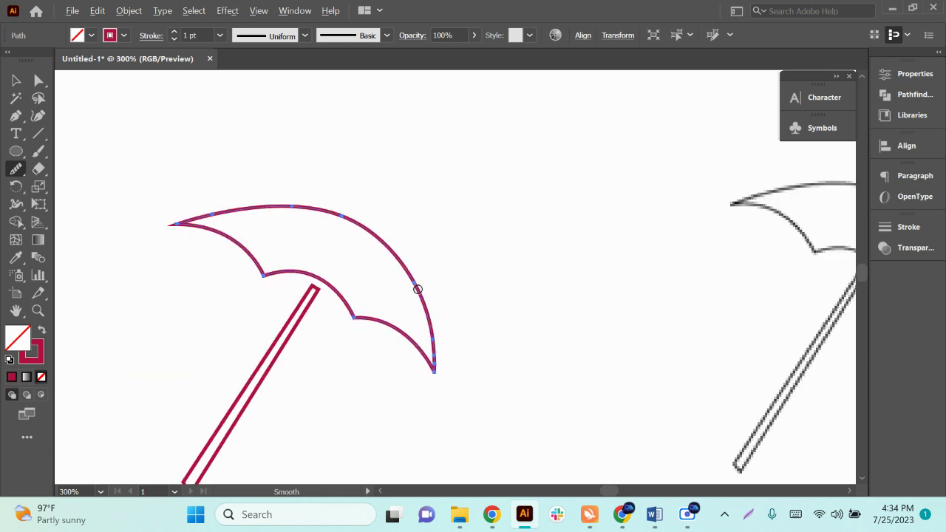
pyautogui.scroll(3, 407, 363)
pyautogui.scroll(-2, 393, 340)
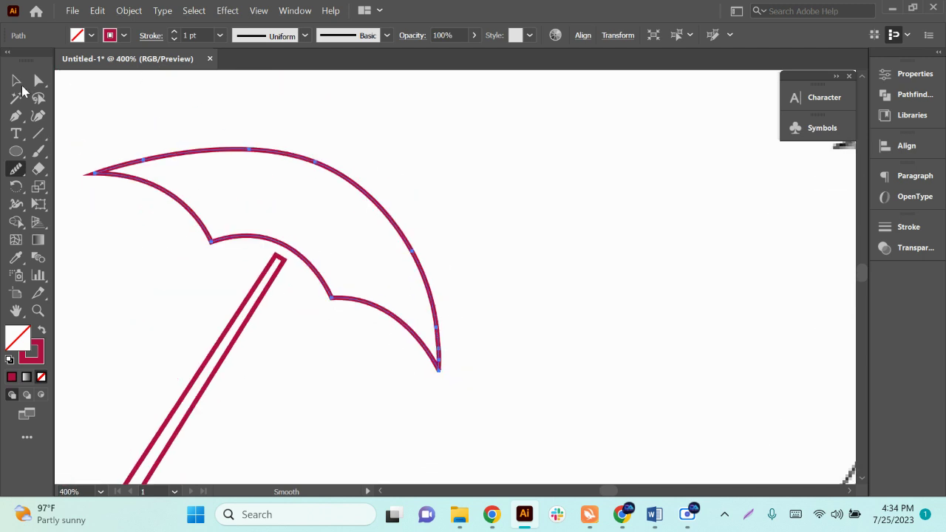
# Reselect the smoothed canopy outline with the Selection tool.
pyautogui.press('v')
pyautogui.click(560, 343)
pyautogui.scroll(2, 465, 403)
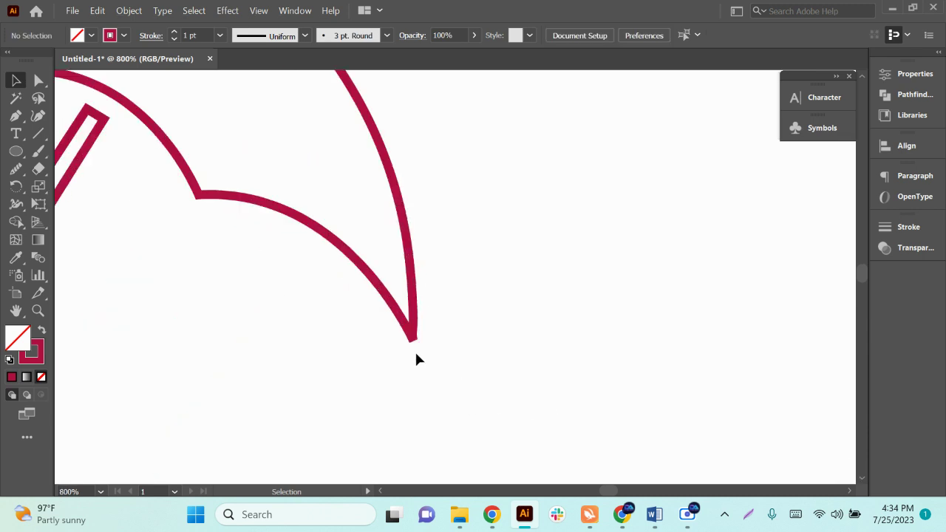
pyautogui.scroll(2, 415, 350)
pyautogui.click(385, 313)
pyautogui.scroll(-2, 458, 377)
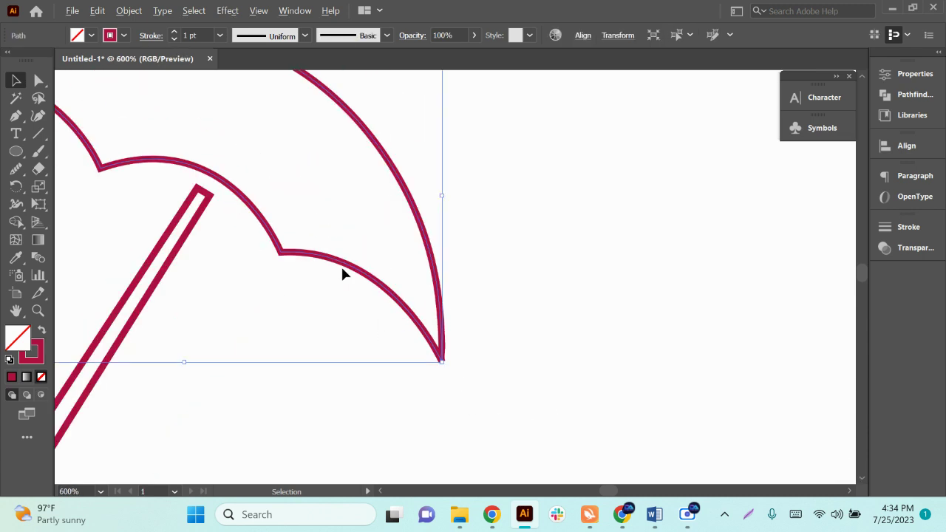
# Set the umbrella stroke to Round Cap, then marquee-select the whole umbrella.
pyautogui.click(152, 37)
pyautogui.click(74, 73)
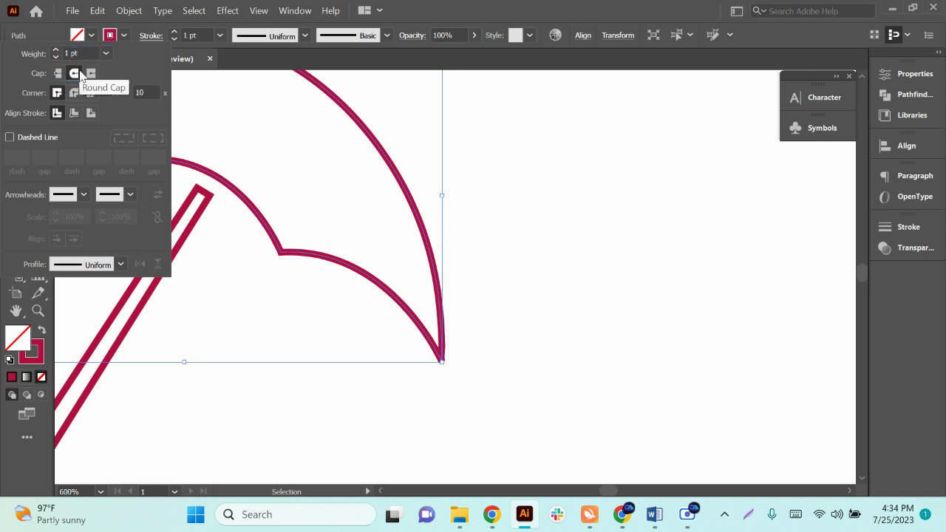
pyautogui.click(536, 258)
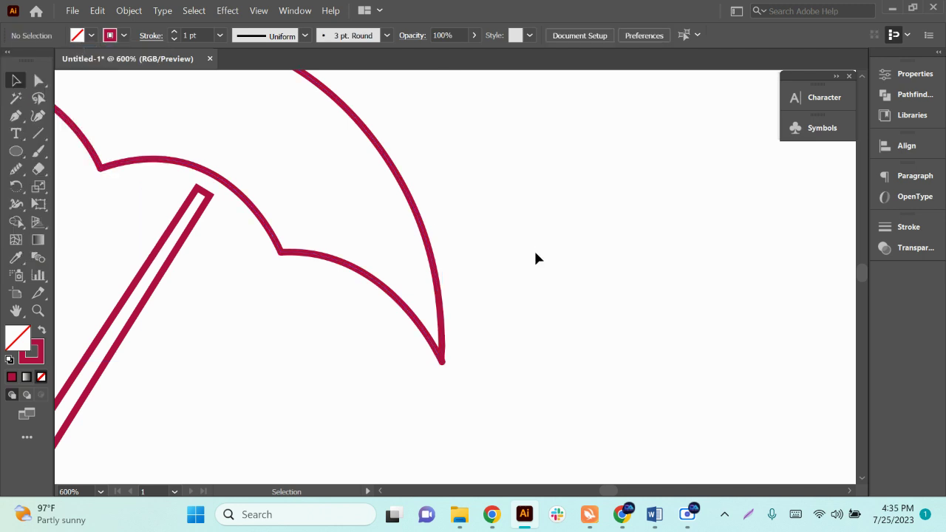
pyautogui.scroll(-1, 562, 295)
pyautogui.scroll(-1, 573, 309)
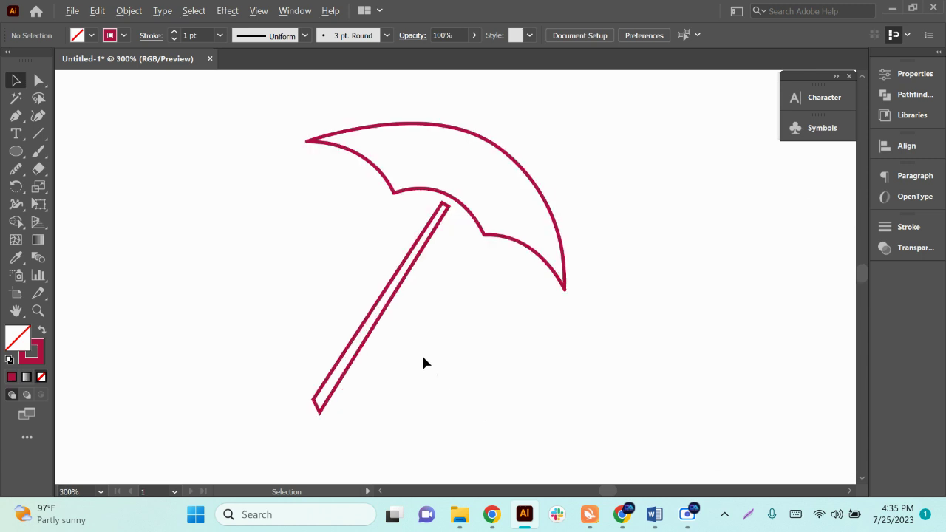
pyautogui.moveTo(274, 120); pyautogui.dragTo(559, 344)
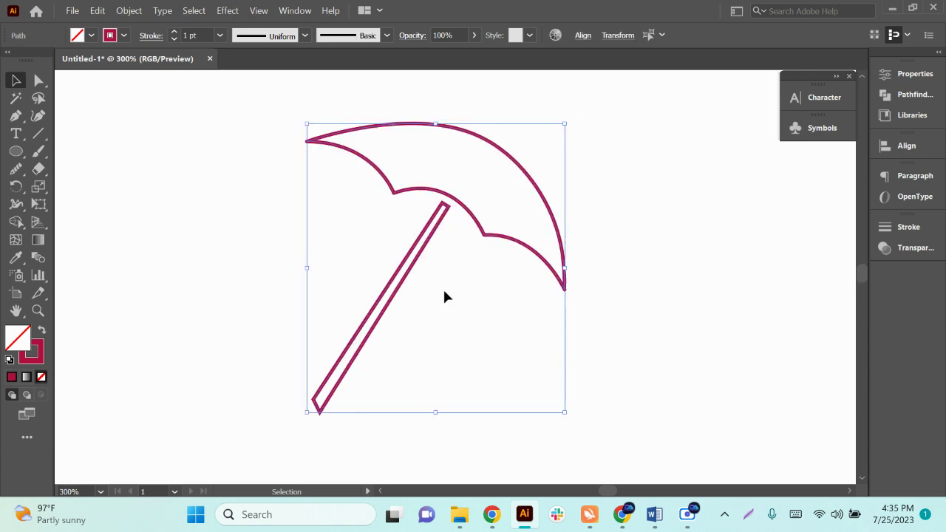
# Swap fill and stroke so the umbrella is solid crimson, then reselect it.
pyautogui.click(44, 333)
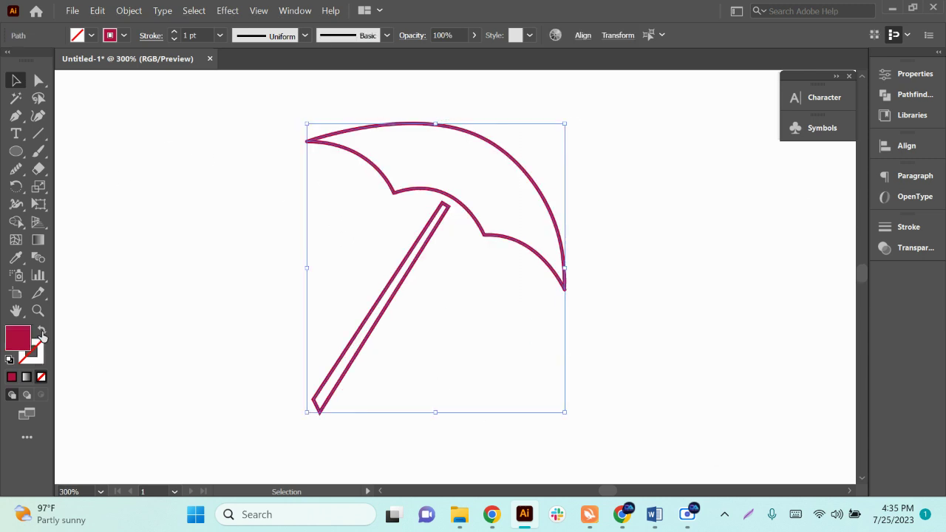
pyautogui.click(253, 293)
pyautogui.scroll(-1, 255, 294)
pyautogui.moveTo(249, 176); pyautogui.dragTo(461, 349)
# Move the placed reference image off the artboard.
pyautogui.scroll(-2, 292, 299)
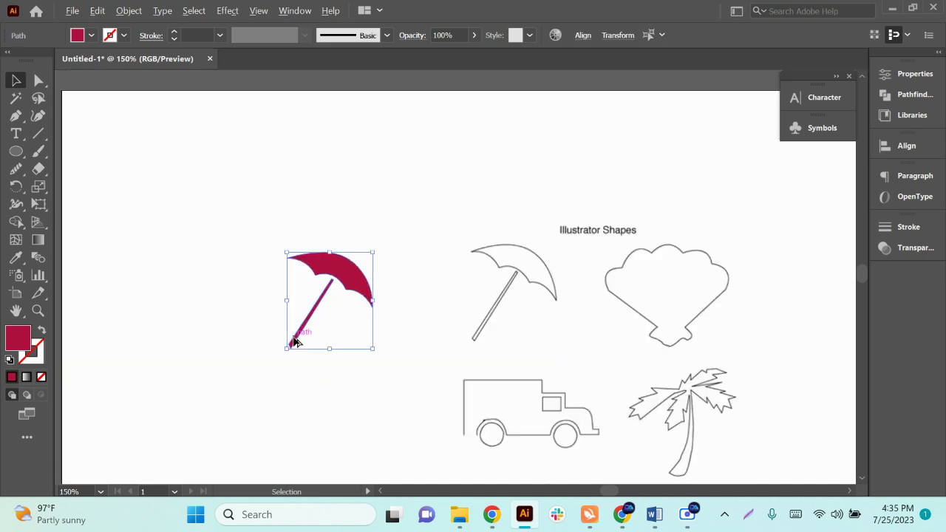
pyautogui.scroll(-2, 340, 299)
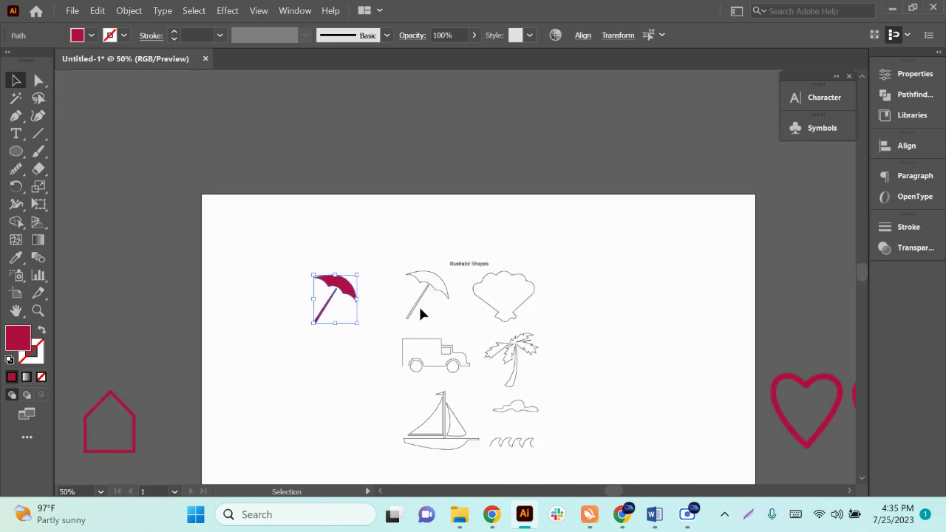
pyautogui.click(420, 313)
pyautogui.scroll(-1, 418, 302)
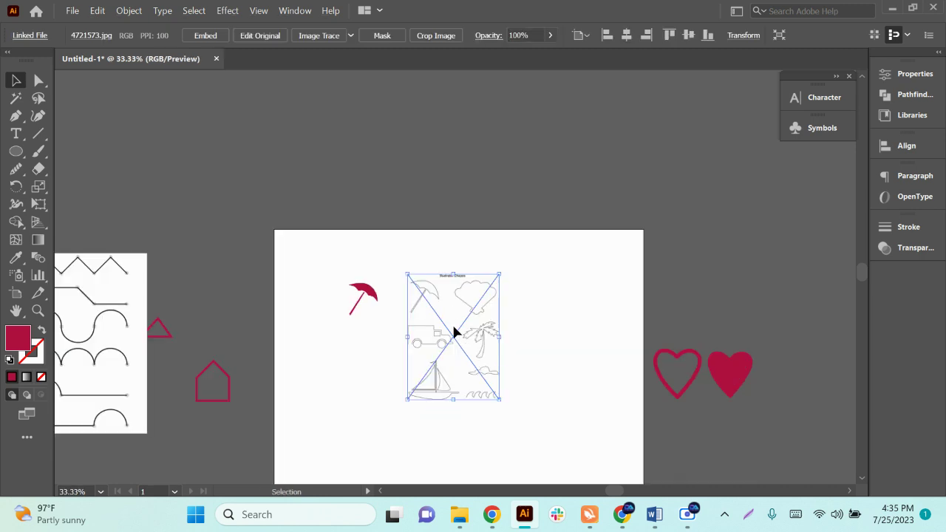
pyautogui.moveTo(454, 332); pyautogui.dragTo(176, 189)
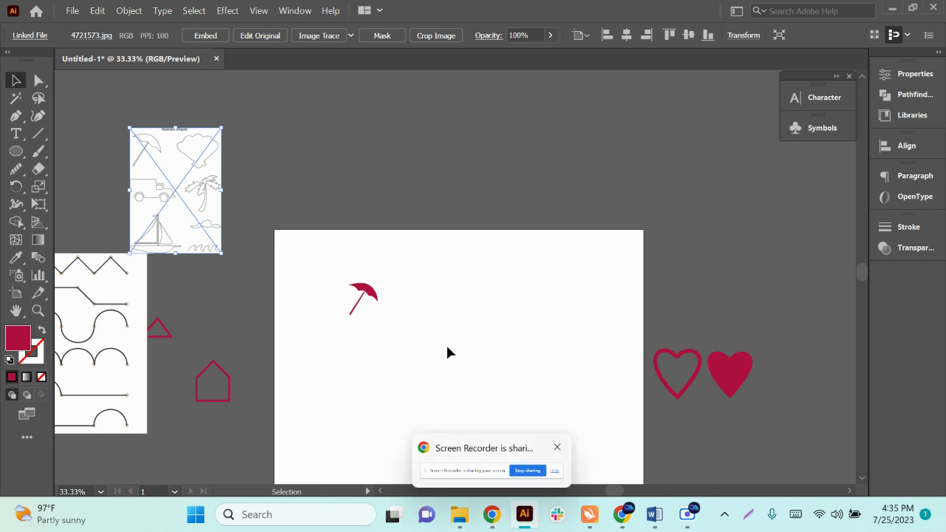
# Scale the umbrella up by its corner handle and reposition it to fill the artboard.
pyautogui.moveTo(462, 337); pyautogui.dragTo(320, 271)
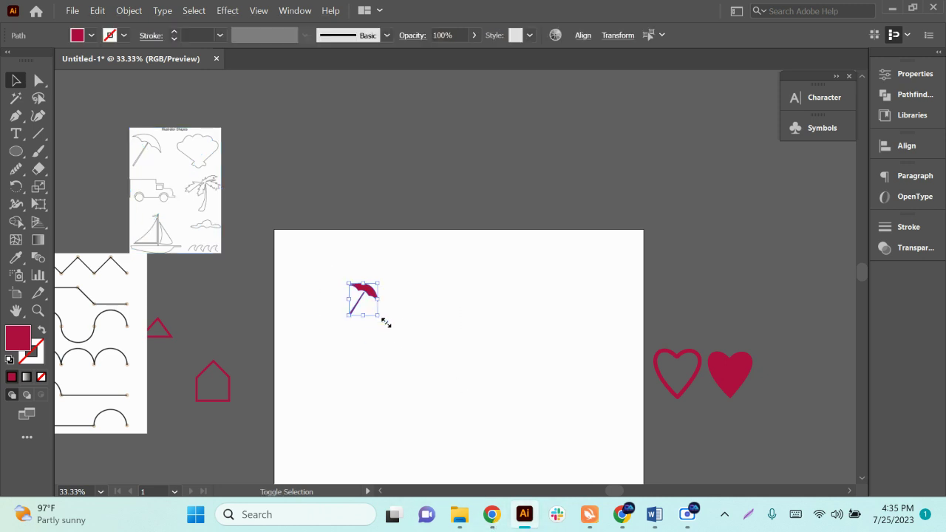
pyautogui.moveTo(386, 323); pyautogui.dragTo(453, 397)
pyautogui.moveTo(402, 271); pyautogui.dragTo(374, 207)
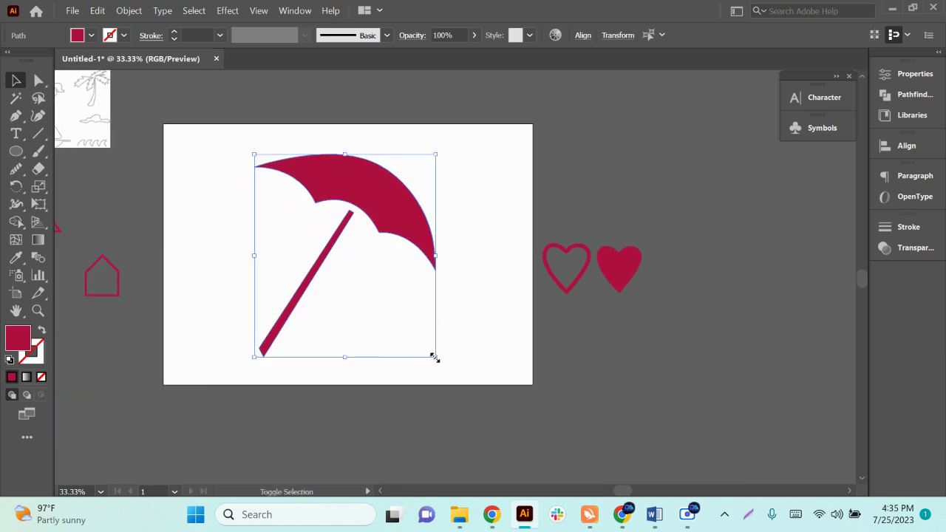
pyautogui.moveTo(435, 358); pyautogui.dragTo(443, 363)
# Drag the outlined heart beneath the canopy beside the handle, scale it up and tilt it.
pyautogui.click(484, 336)
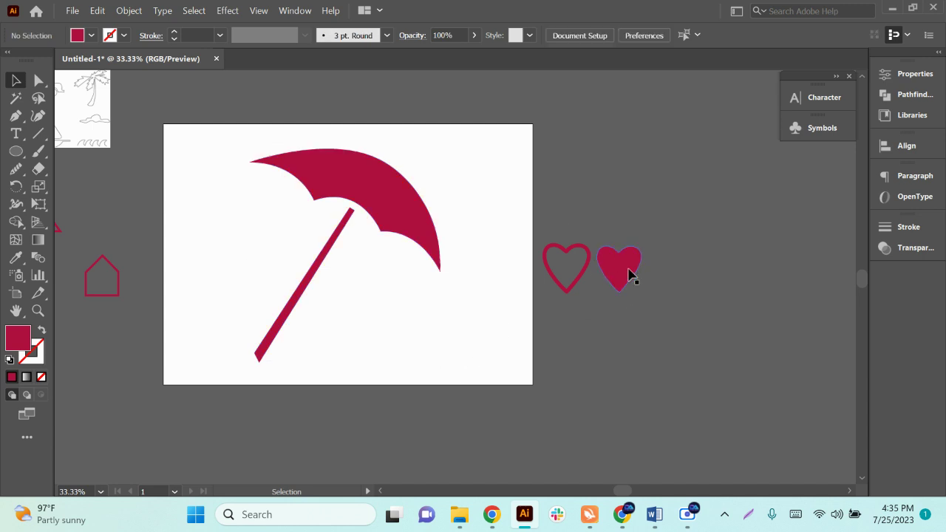
pyautogui.moveTo(570, 254); pyautogui.dragTo(379, 275)
pyautogui.moveTo(402, 314)
pyautogui.mouseDown()
pyautogui.moveTo(418, 329)
pyautogui.moveTo(402, 362)
pyautogui.mouseUp()
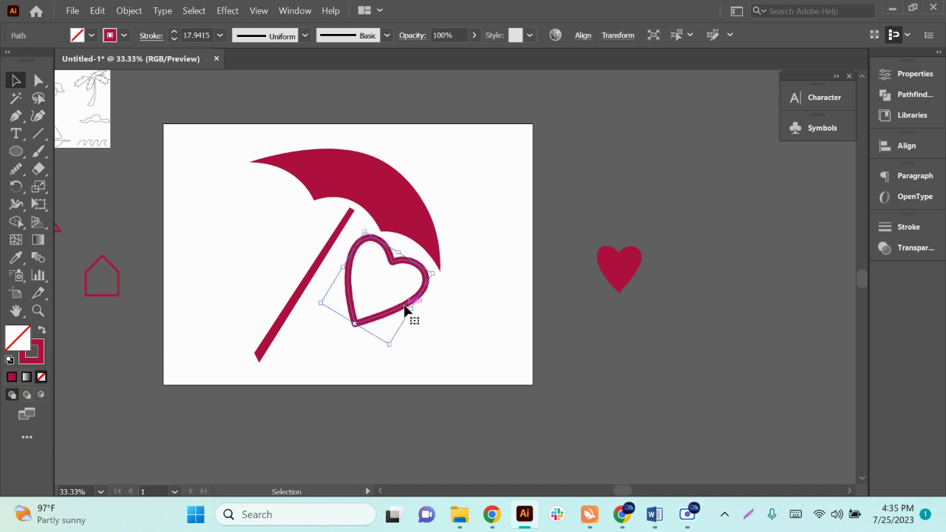
pyautogui.moveTo(402, 311); pyautogui.dragTo(394, 311)
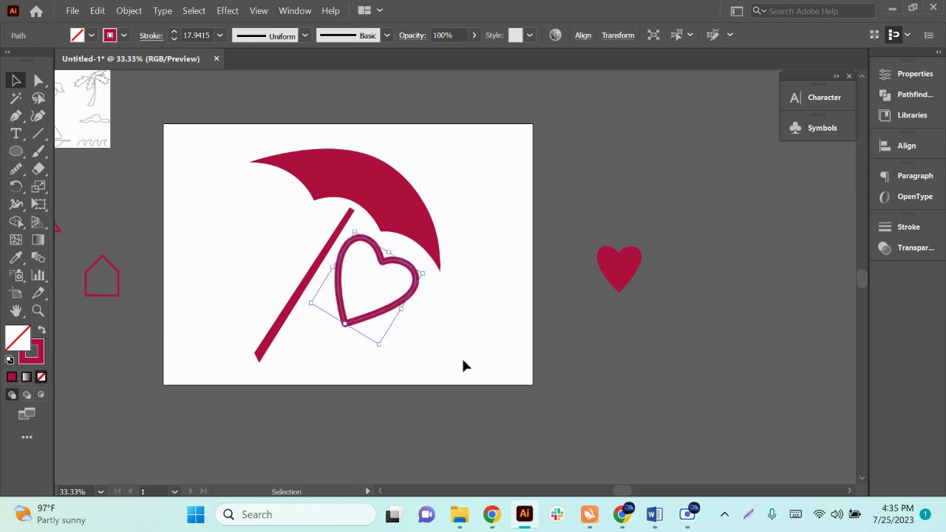
pyautogui.click(459, 354)
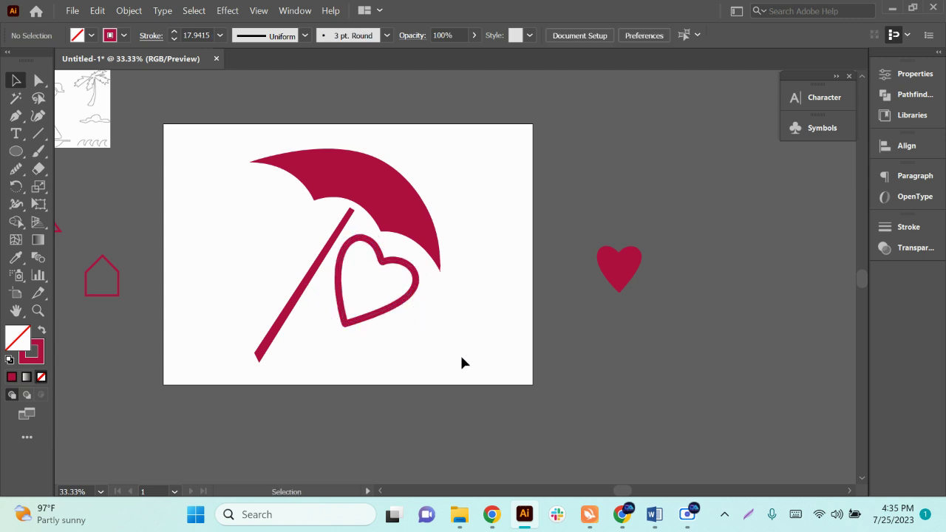
pyautogui.scroll(1, 463, 362)
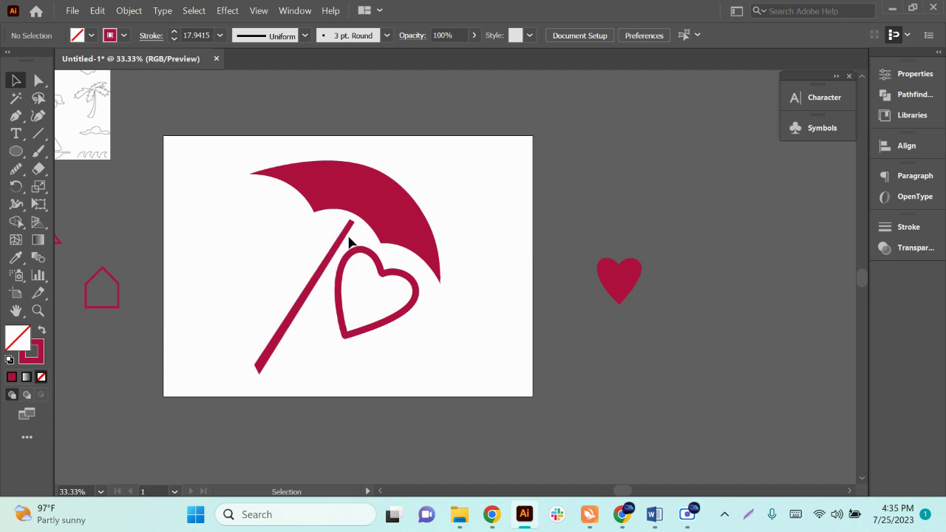
# Start Save As and browse to This PC > New Volume (D:).
pyautogui.click(72, 10)
pyautogui.click(508, 315)
pyautogui.click(73, 11)
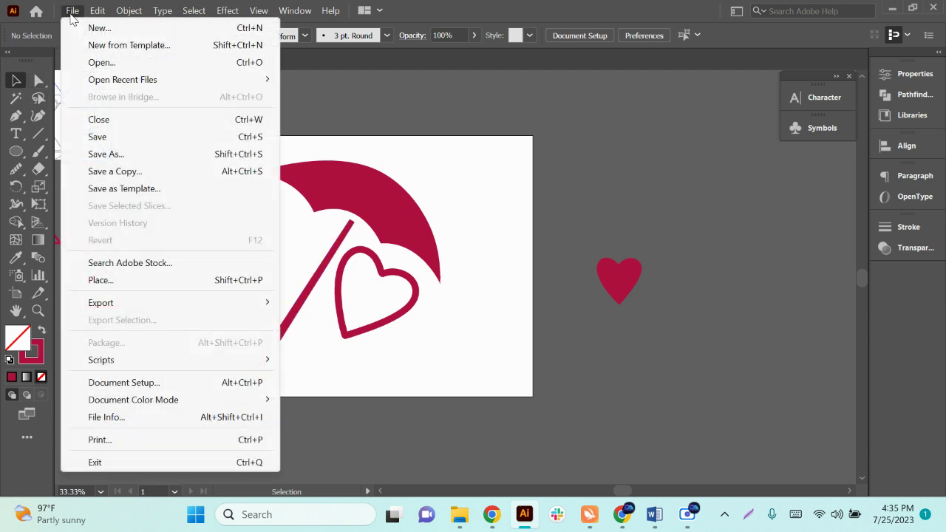
pyautogui.click(99, 154)
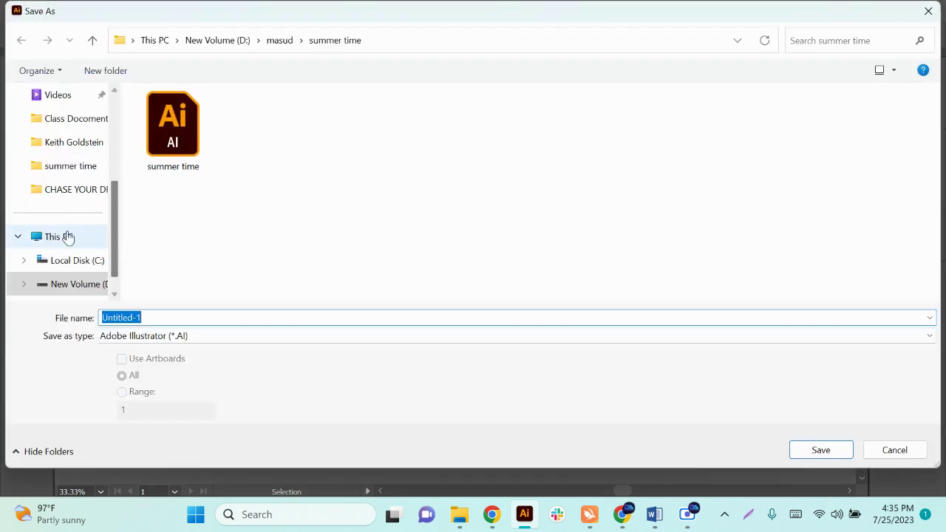
pyautogui.click(53, 237)
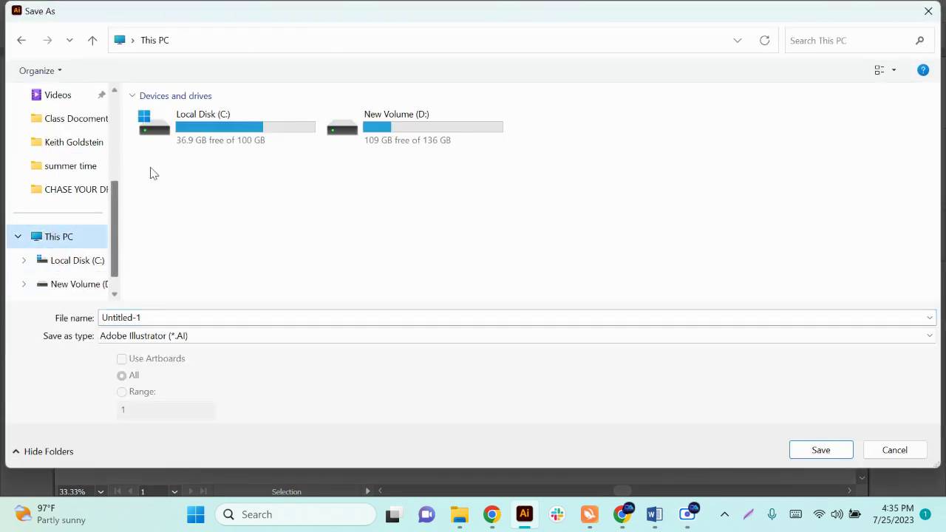
pyautogui.doubleClick(414, 129)
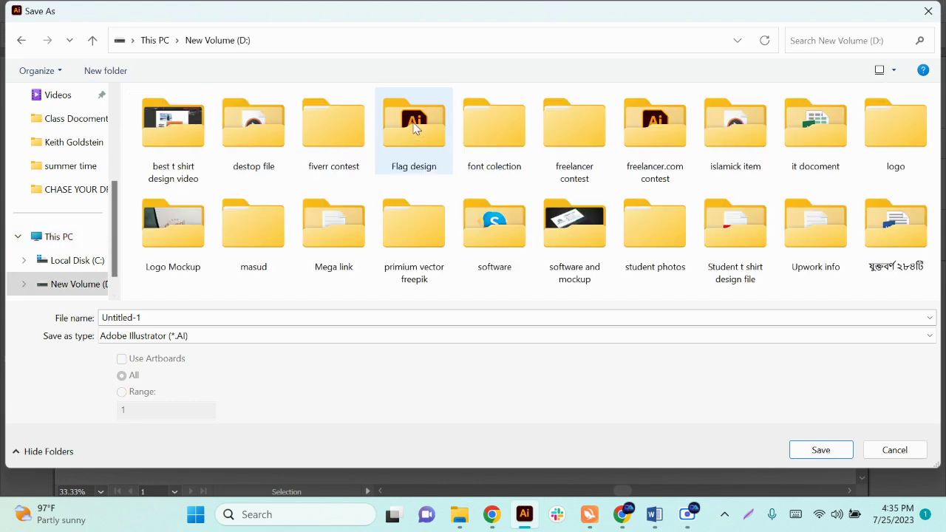
# Create a new folder named joy on the drive and open it.
pyautogui.click(101, 74)
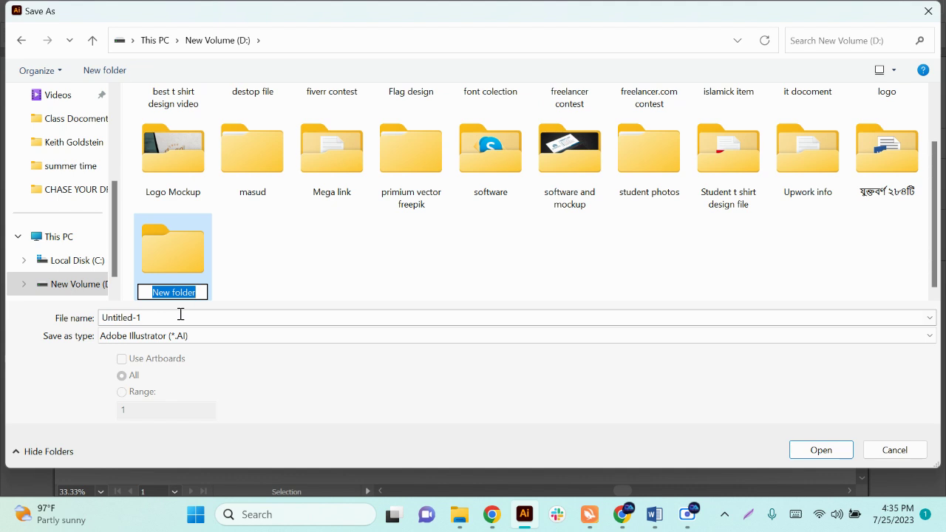
pyautogui.press('BackSpace')
pyautogui.write('joy')
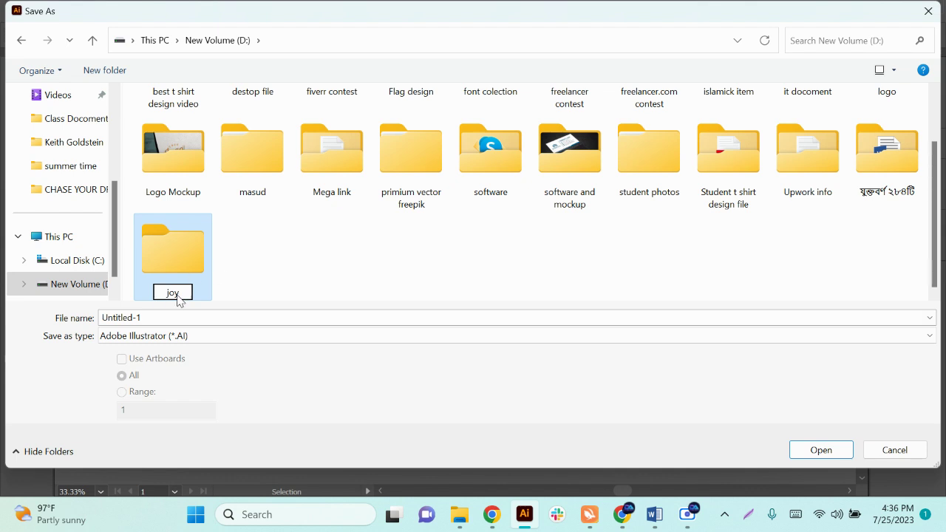
pyautogui.press('Return')
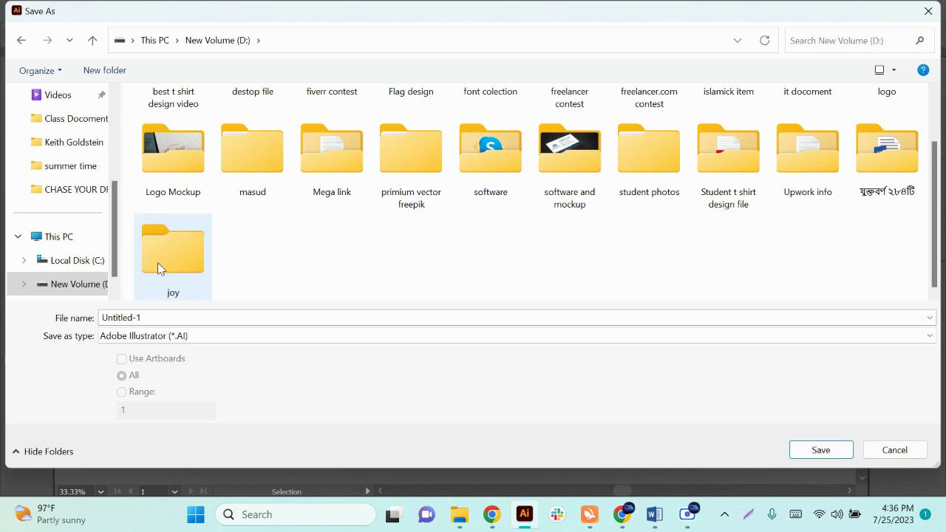
pyautogui.doubleClick(164, 264)
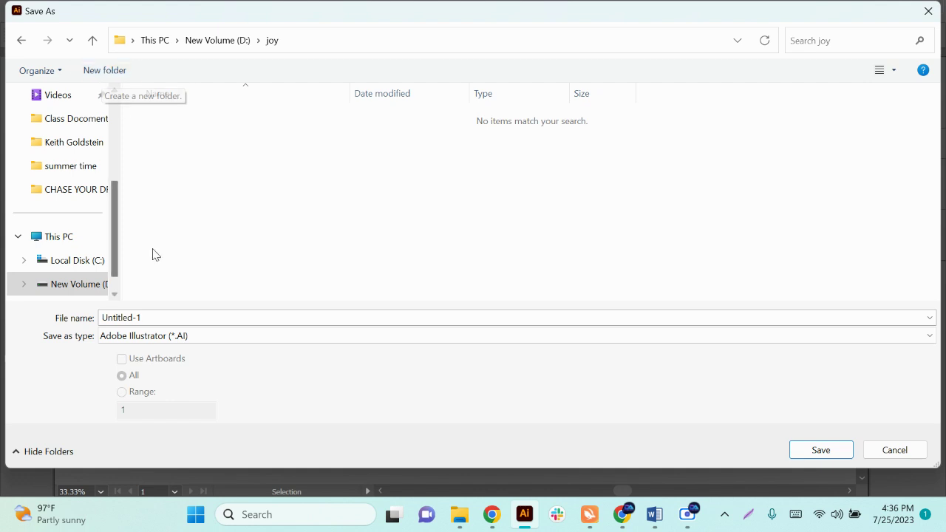
# Replace the Untitled-1 file name with class02 and save.
pyautogui.moveTo(155, 317); pyautogui.dragTo(91, 332)
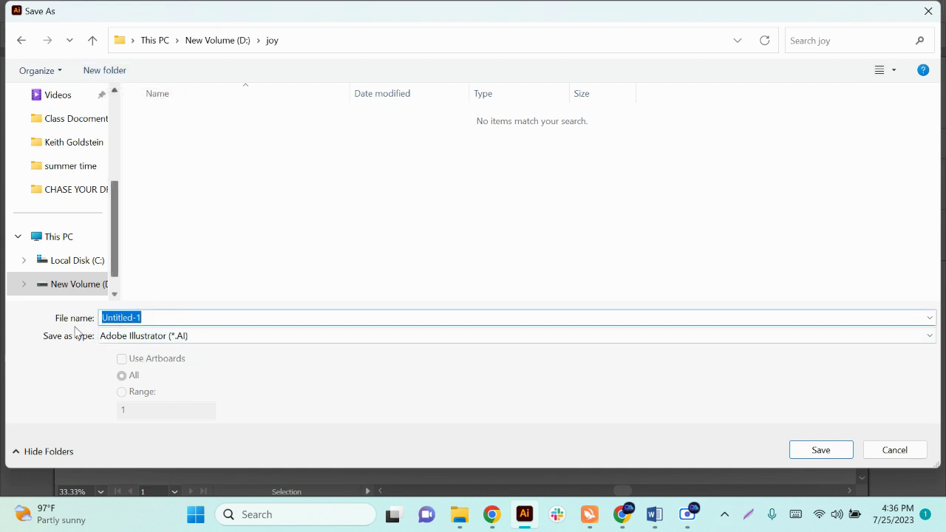
pyautogui.click(154, 322)
pyautogui.moveTo(173, 319); pyautogui.dragTo(96, 320)
pyautogui.write('class02')
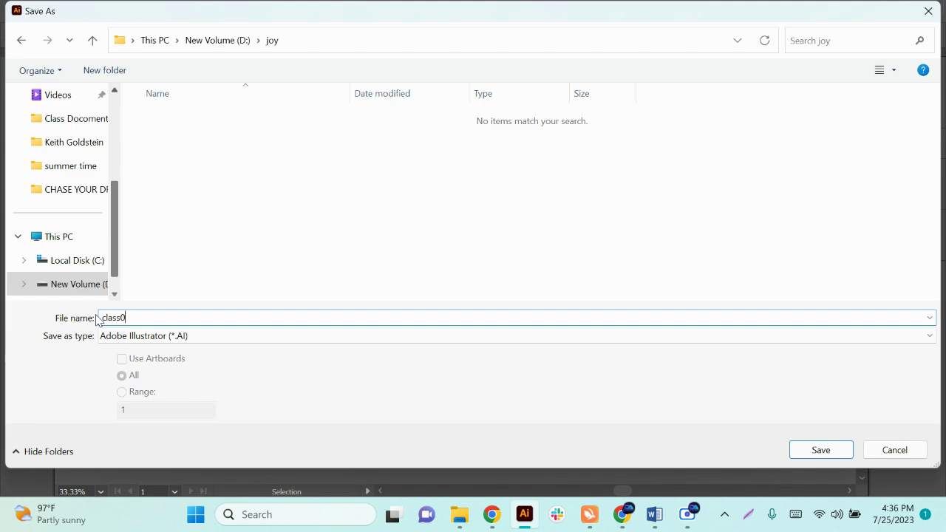
pyautogui.click(794, 455)
# Accept the Illustrator Options, then choose JPEG as the Export As file type.
pyautogui.click(522, 462)
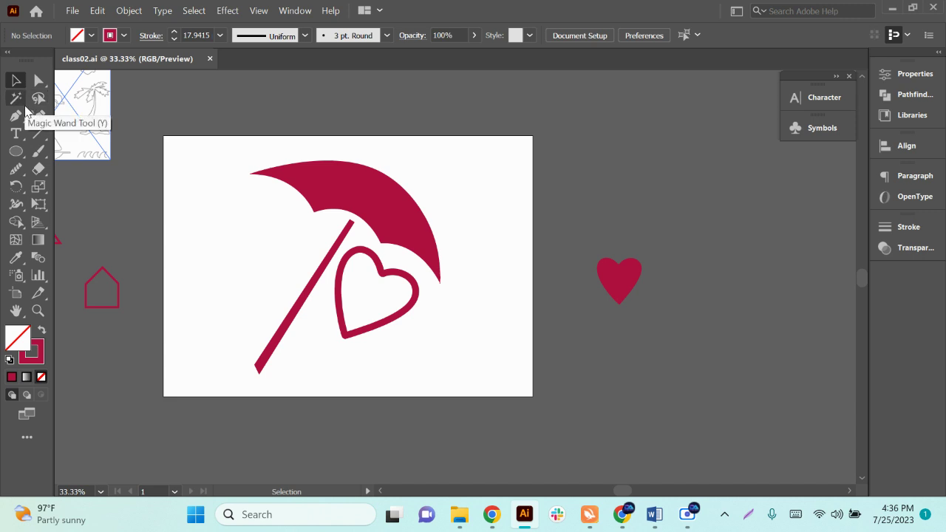
pyautogui.click(72, 10)
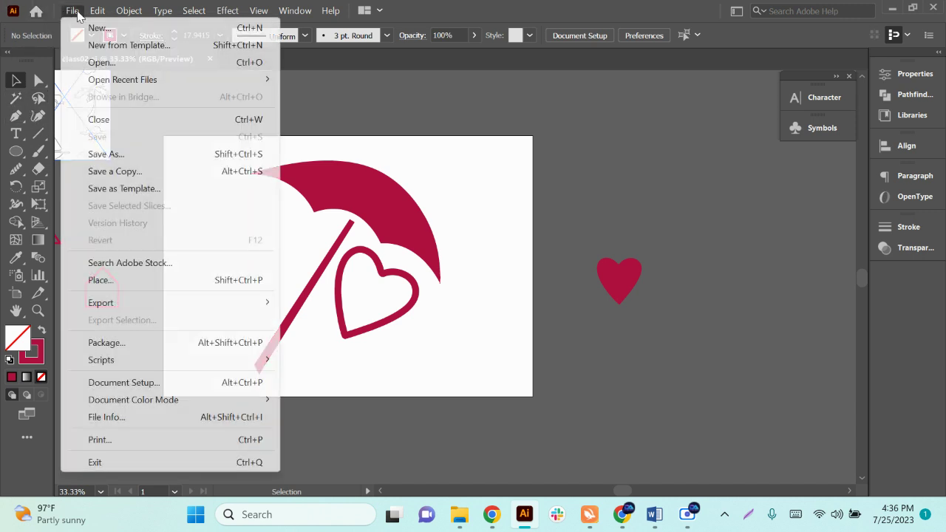
pyautogui.moveTo(107, 312)
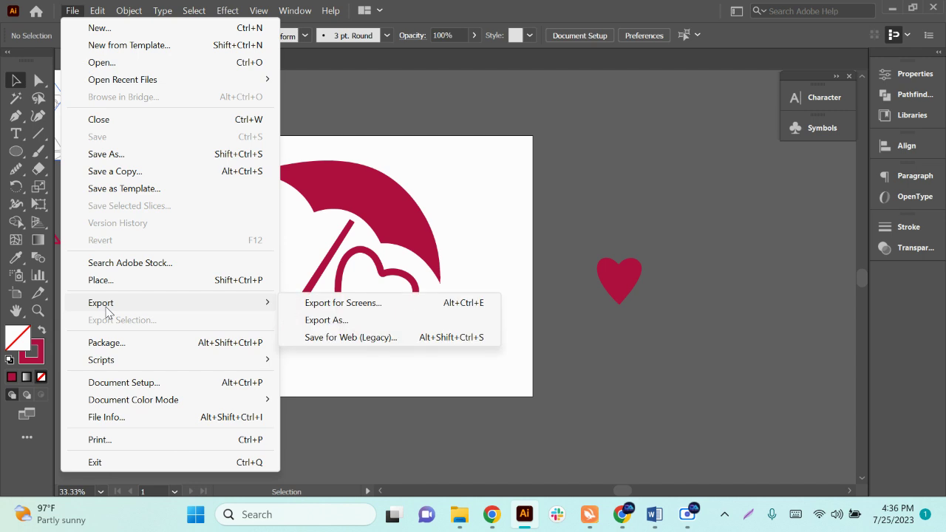
pyautogui.click(336, 320)
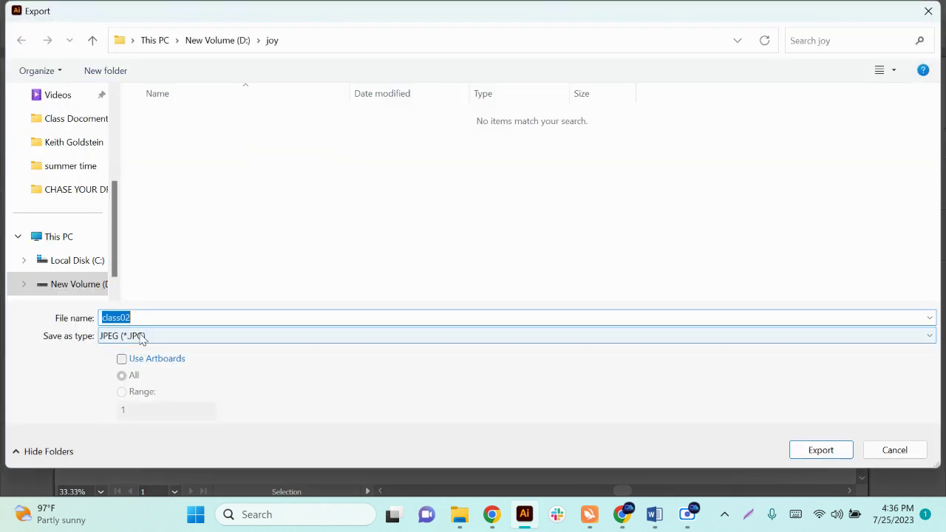
pyautogui.click(144, 337)
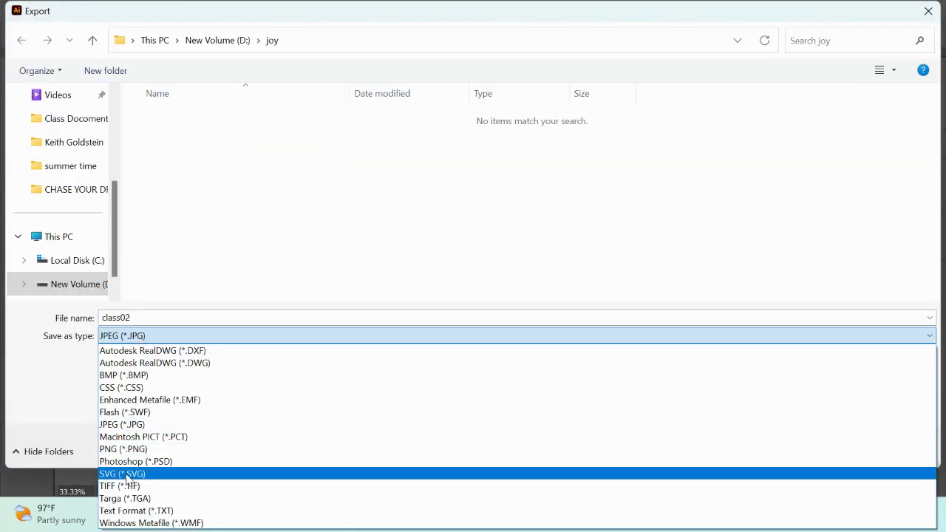
pyautogui.click(192, 236)
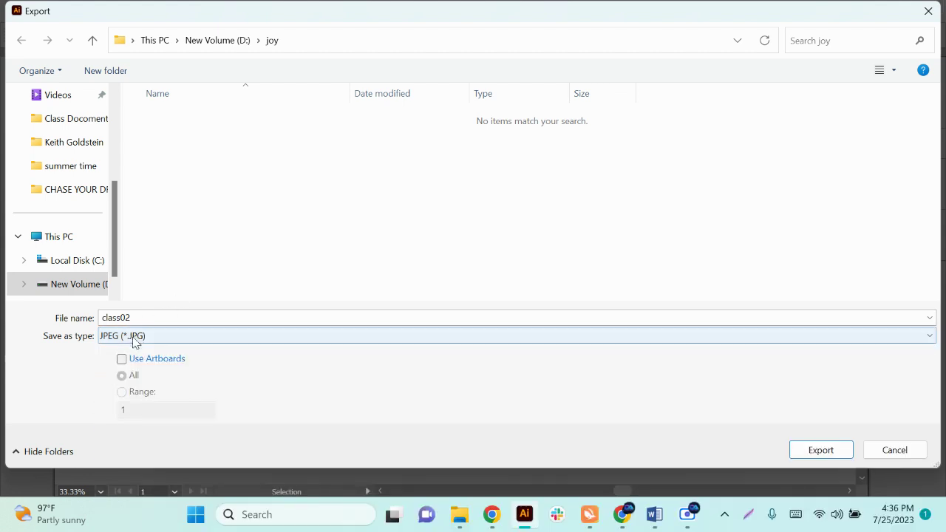
pyautogui.click(131, 337)
pyautogui.click(124, 425)
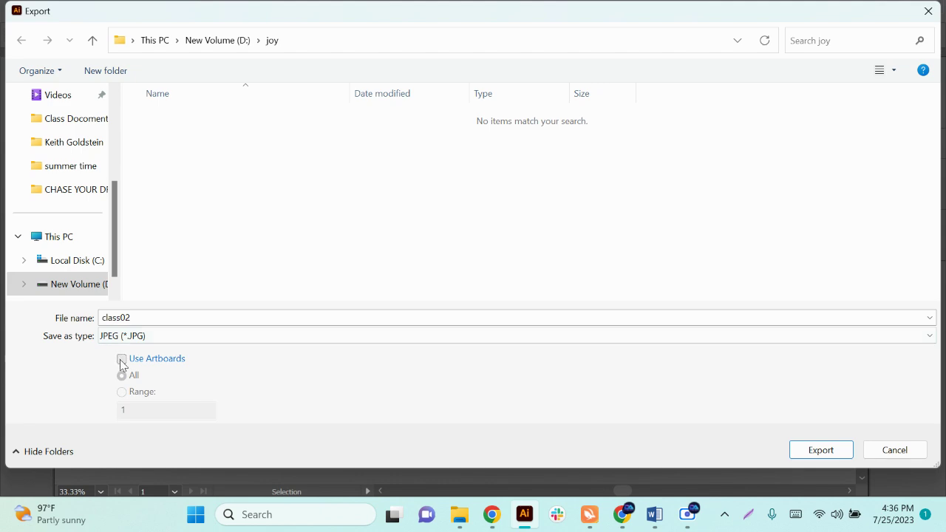
# Tick Use Artboards, export class02 as JPEG, and accept the JPEG Options.
pyautogui.click(122, 361)
pyautogui.click(820, 453)
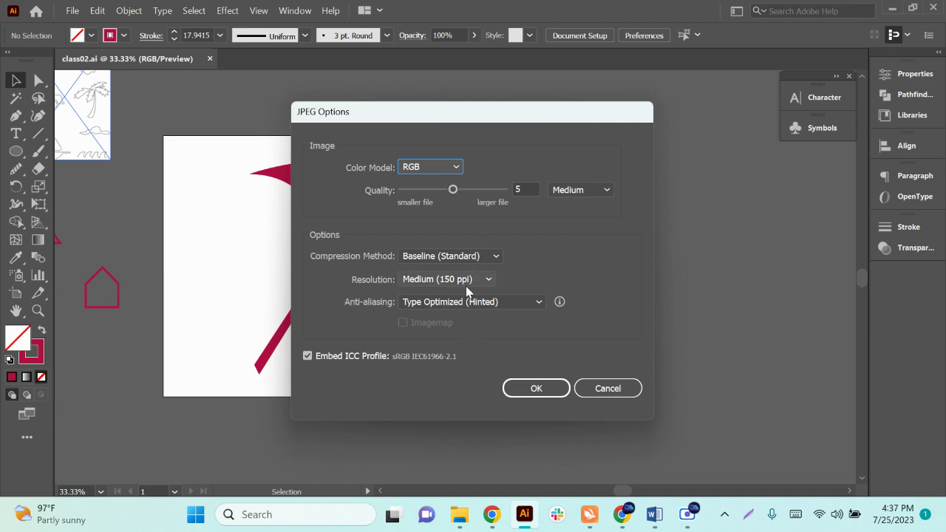
pyautogui.click(521, 389)
# Open File Explorer and browse to This PC > New Volume (D:) > joy.
pyautogui.click(460, 516)
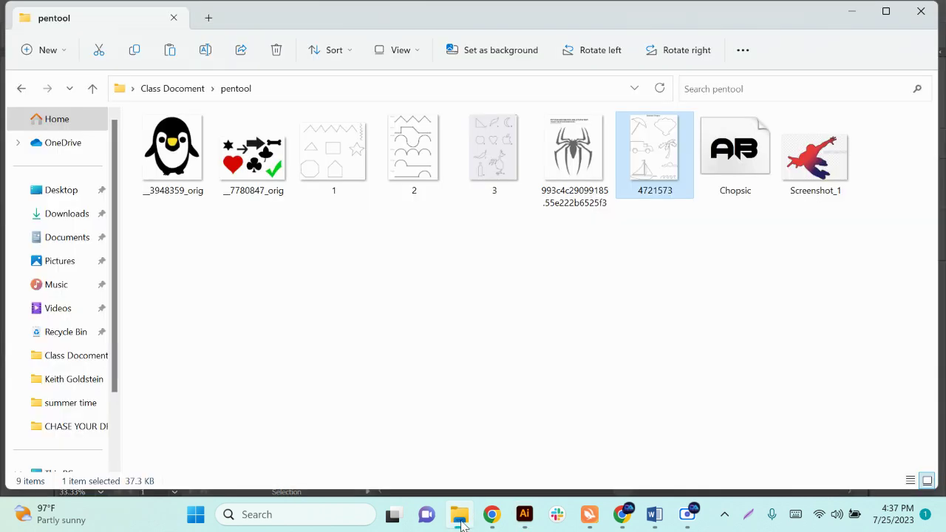
pyautogui.scroll(-1, 45, 451)
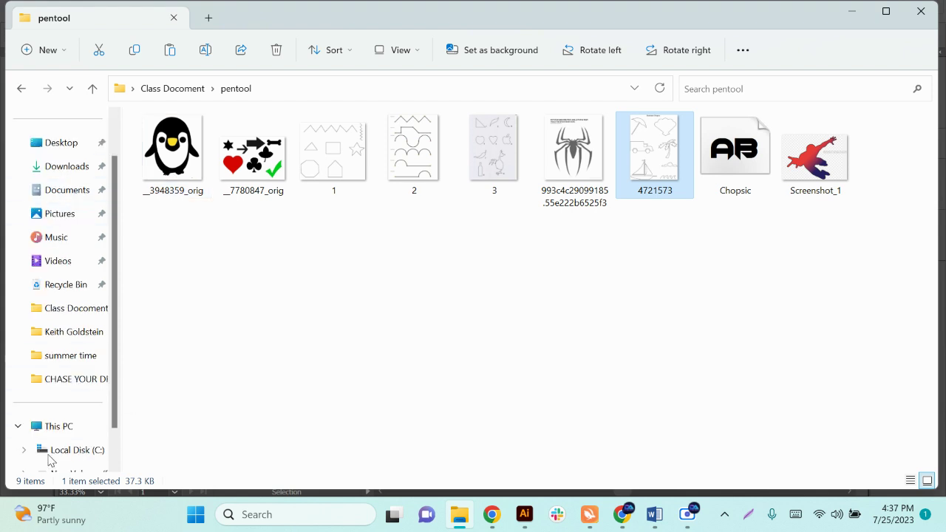
pyautogui.click(51, 426)
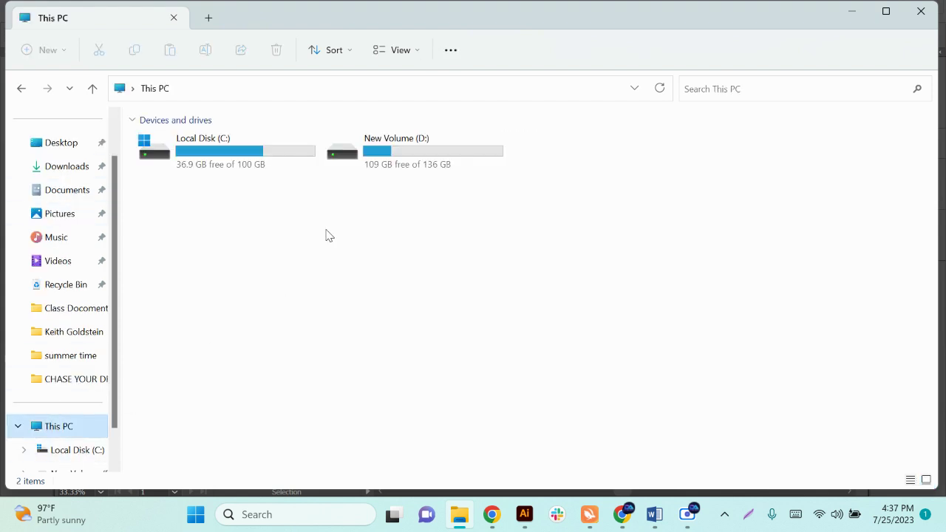
pyautogui.doubleClick(377, 148)
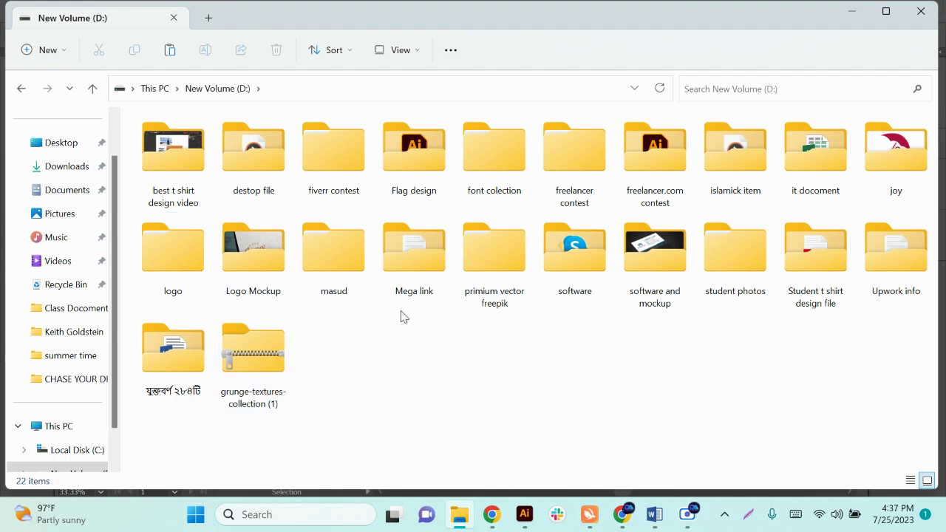
pyautogui.doubleClick(909, 169)
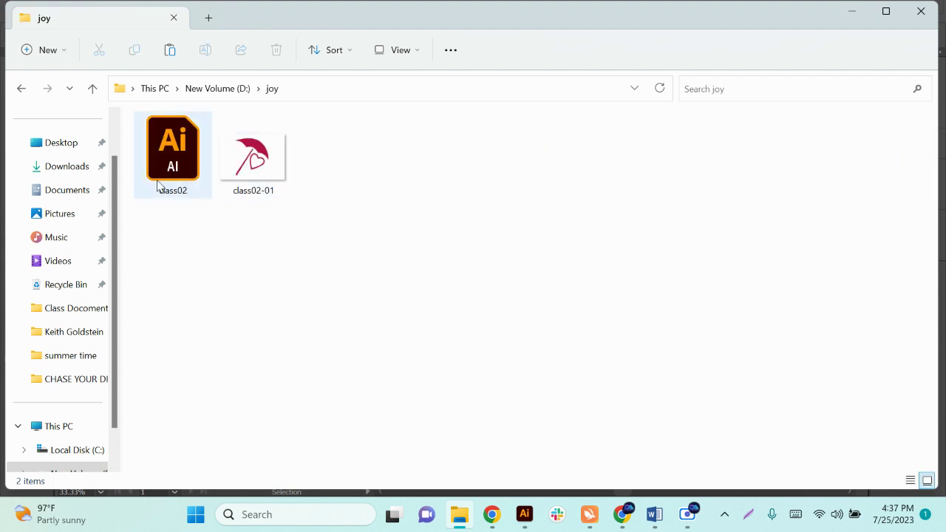
pyautogui.doubleClick(246, 177)
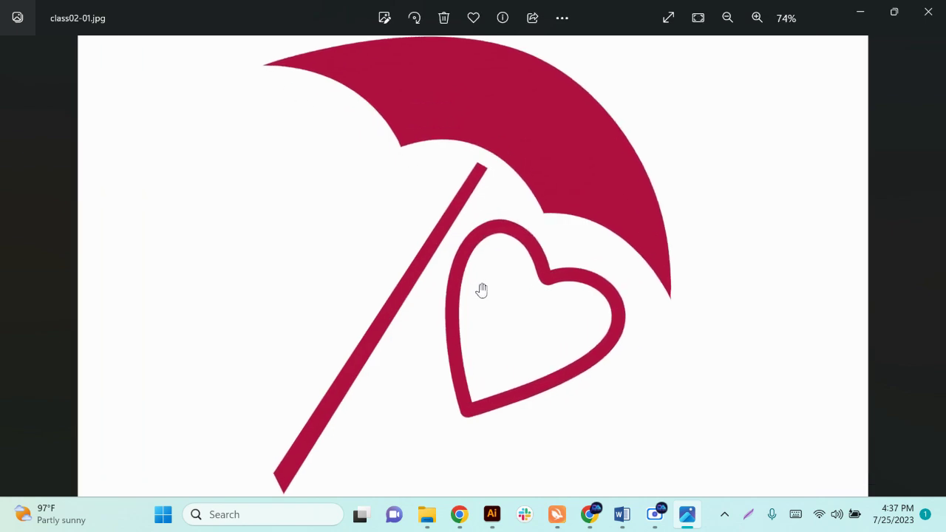
pyautogui.scroll(-1, 482, 290)
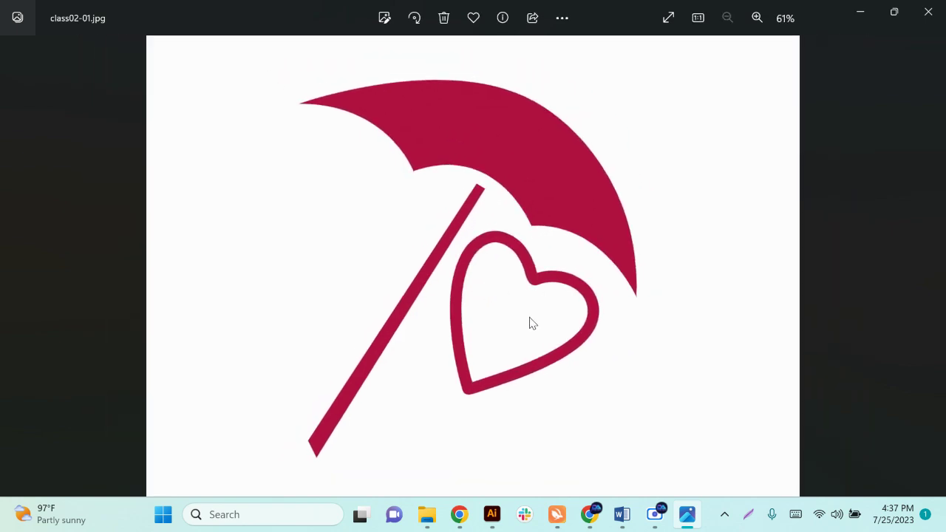
pyautogui.click(929, 11)
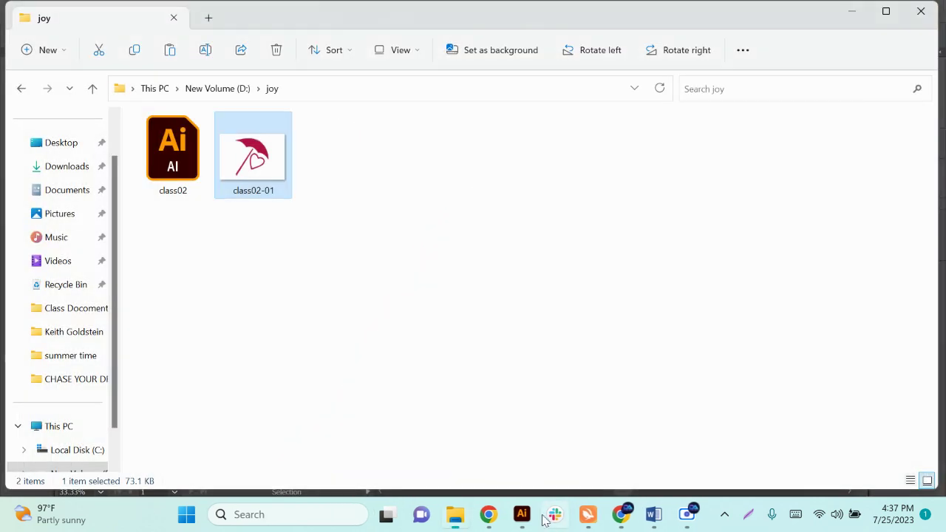
# Switch between Scre.io and Illustrator, ending with the Scre.io recorder in front.
pyautogui.click(688, 514)
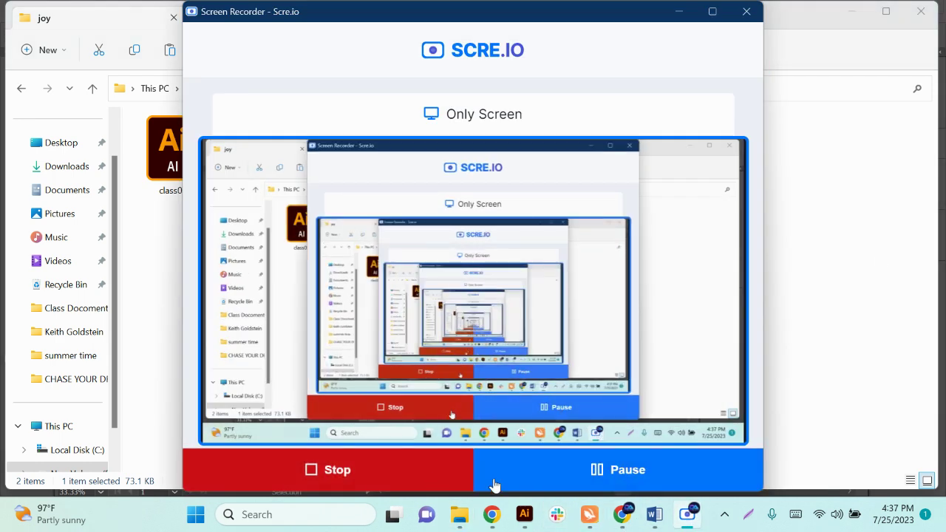
pyautogui.click(524, 515)
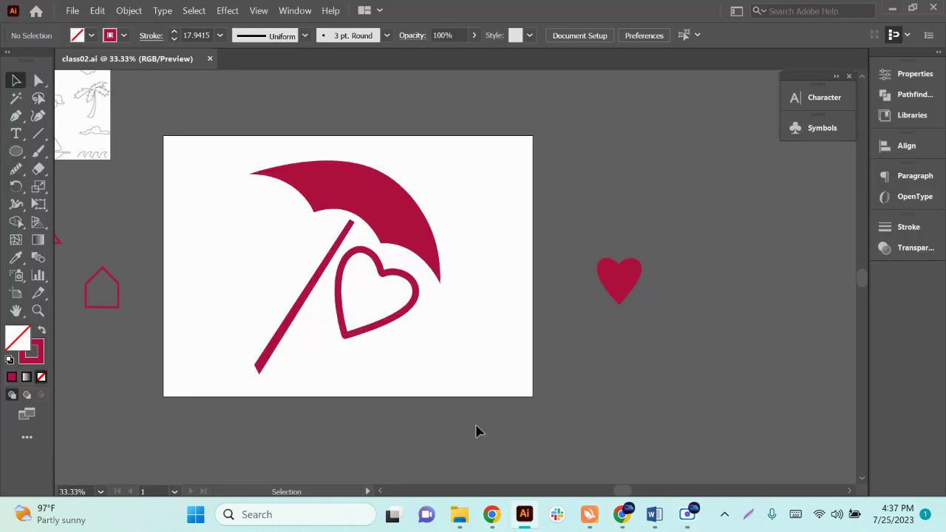
pyautogui.click(688, 515)
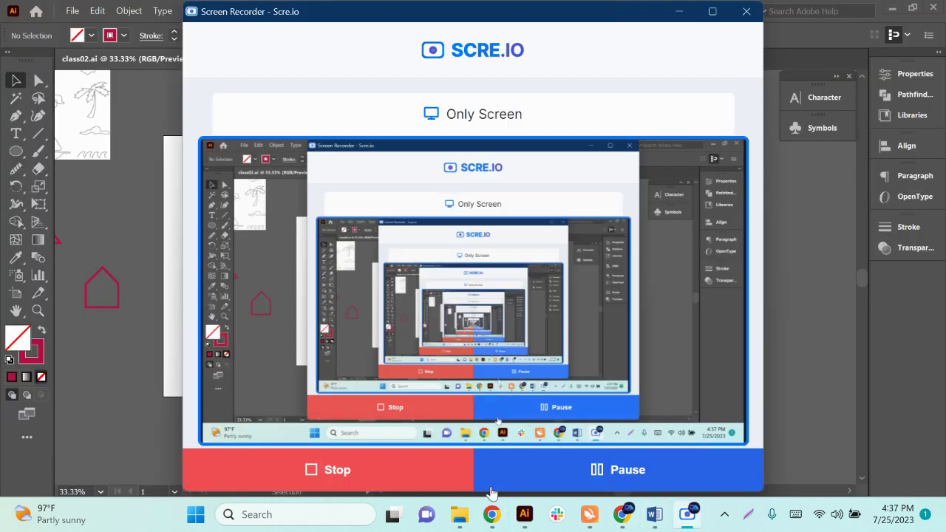